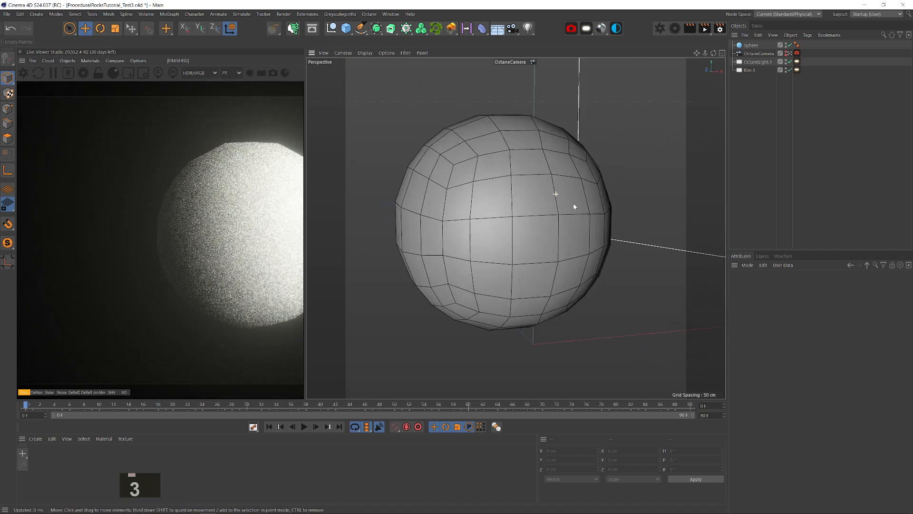
key(ctrl+shift+z)
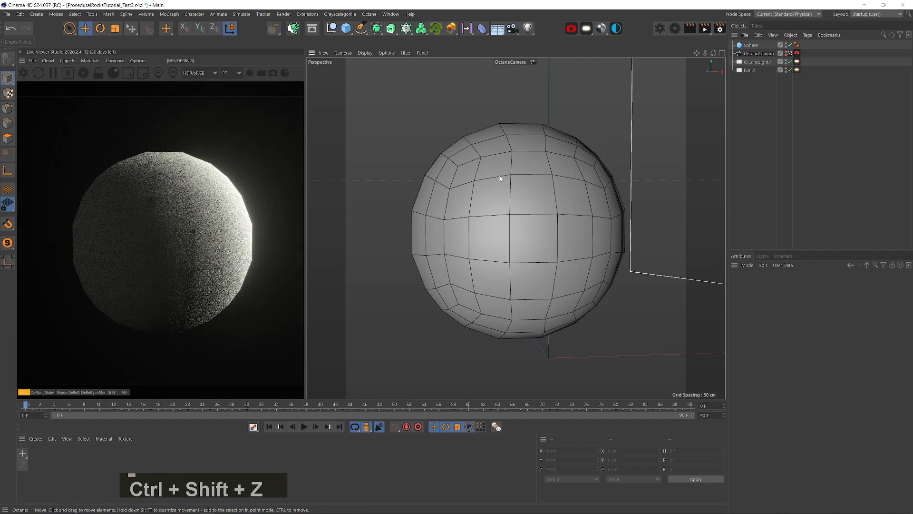
click(272, 73)
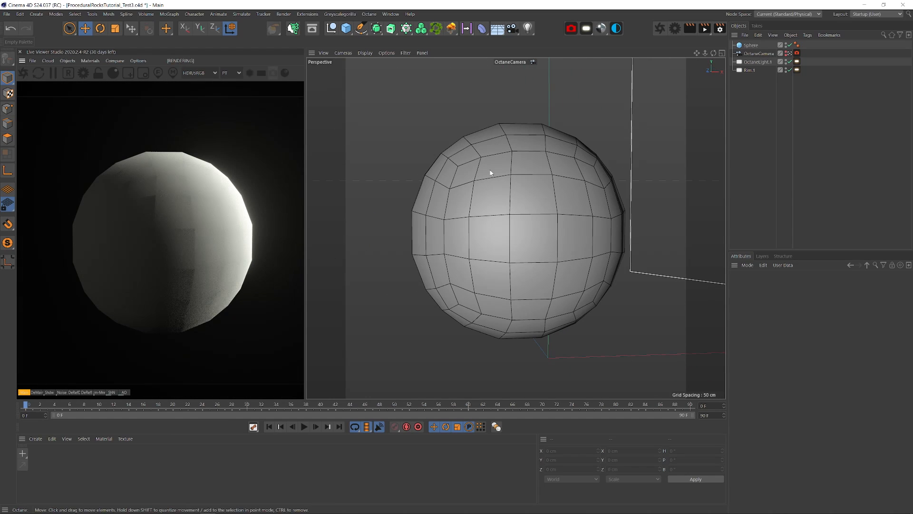
drag(489, 173, 517, 186)
key(ctrl+shift+z)
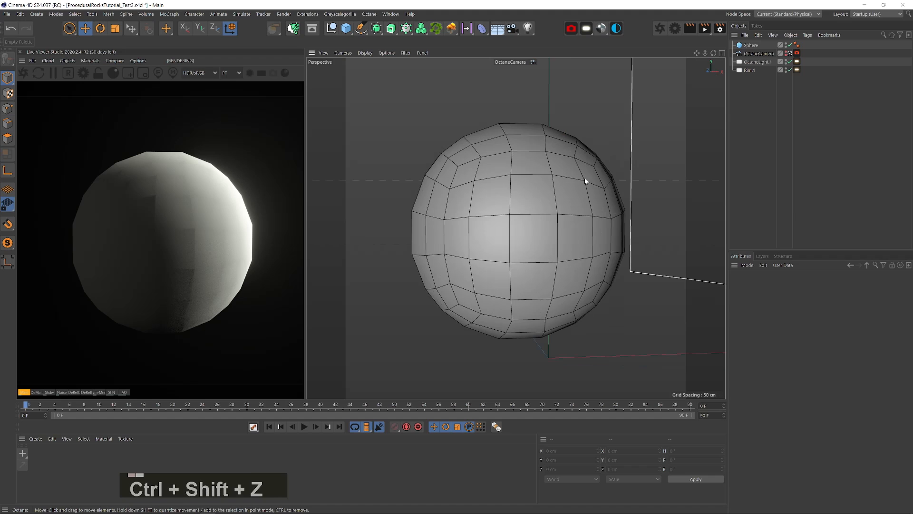
Leave the Octane camera and examine how the area lights are placed around the sphere in the default view
click(790, 53)
key(2)
drag(571, 143, 552, 157)
key(1)
key(3)
key(3)
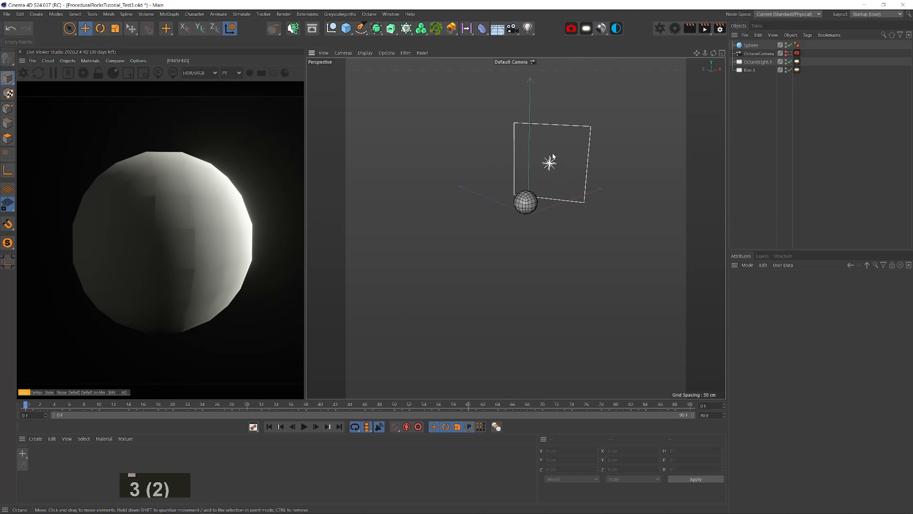
key(3)
drag(520, 202, 613, 273)
key(2)
key(1)
scroll(593, 251, down, 4)
key(3)
key(3)
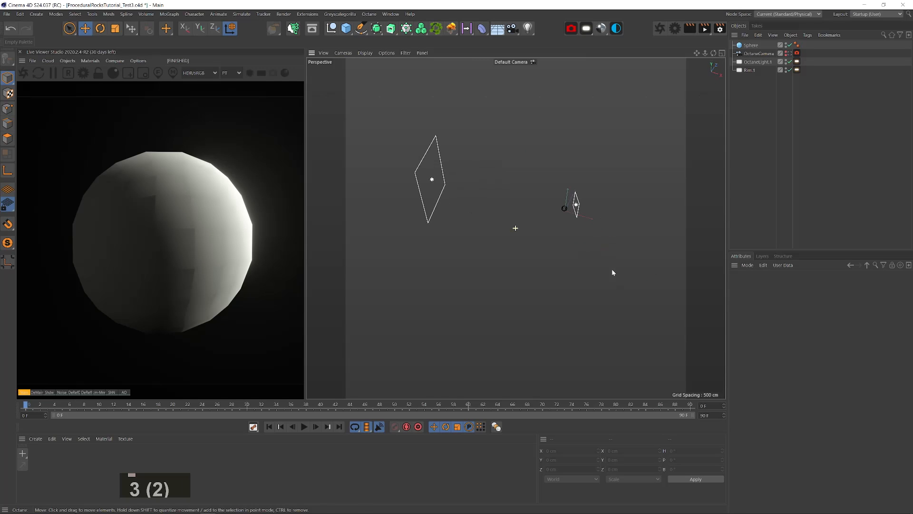
Open the light settings of OctaneLight.1 and examine the area light beside the sphere
click(757, 62)
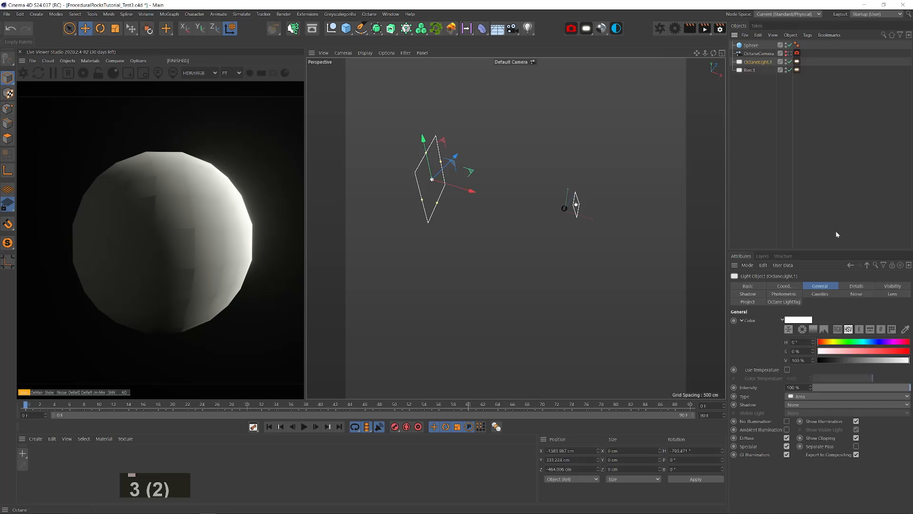
click(798, 62)
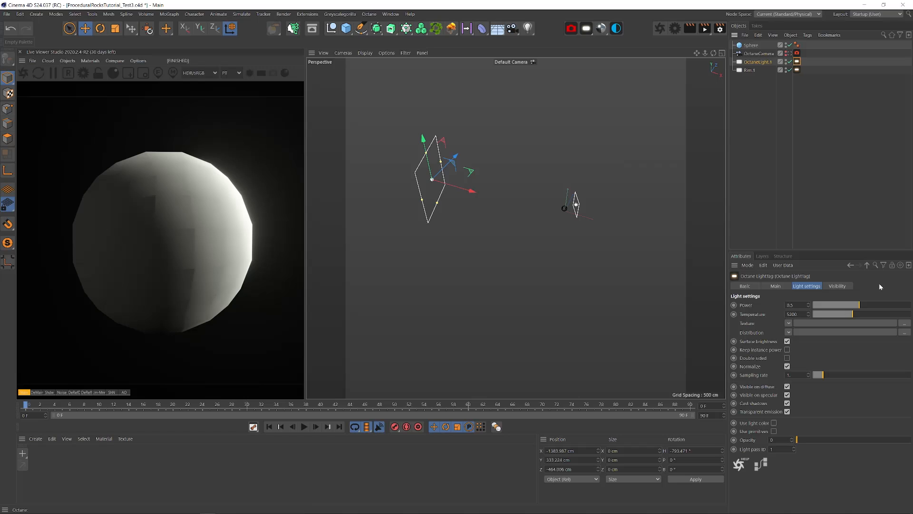
click(791, 62)
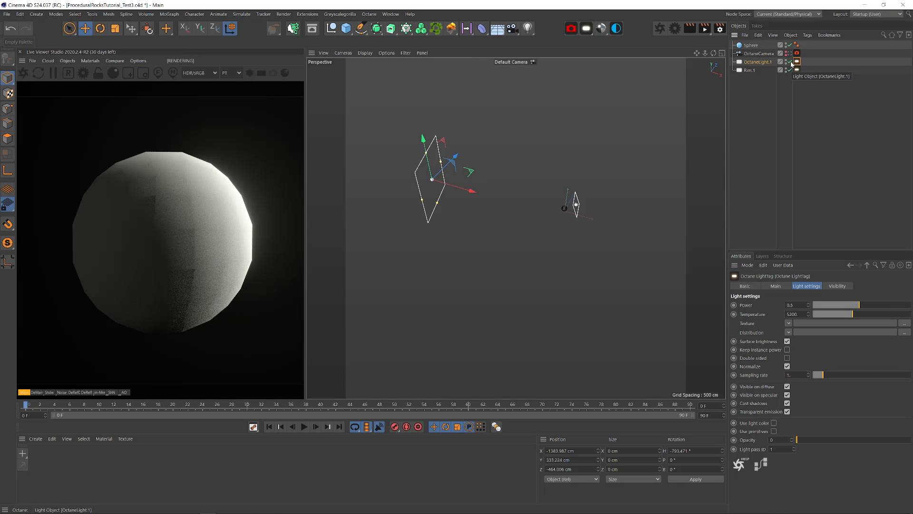
key(2)
drag(564, 212, 662, 190)
key(3)
drag(574, 189, 652, 63)
Open the Octane render settings and review the kernel, camera imager and post-processing settings
click(675, 30)
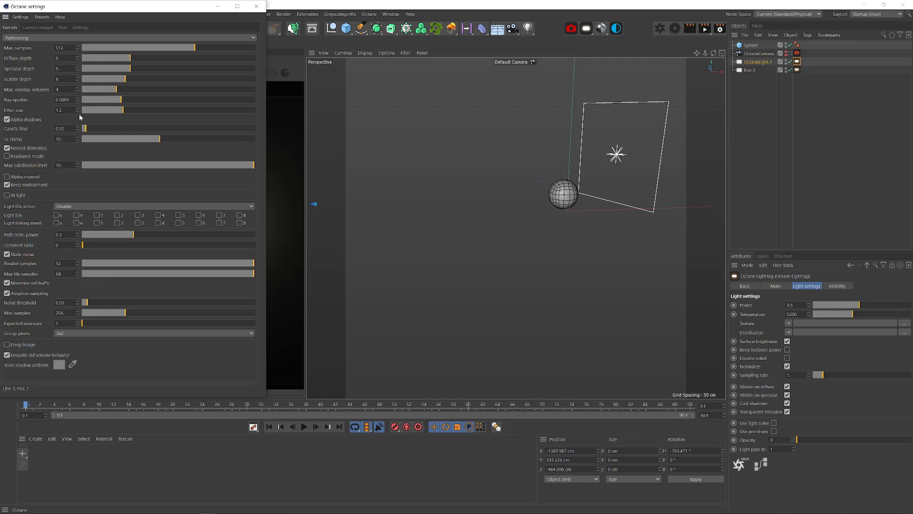
click(38, 28)
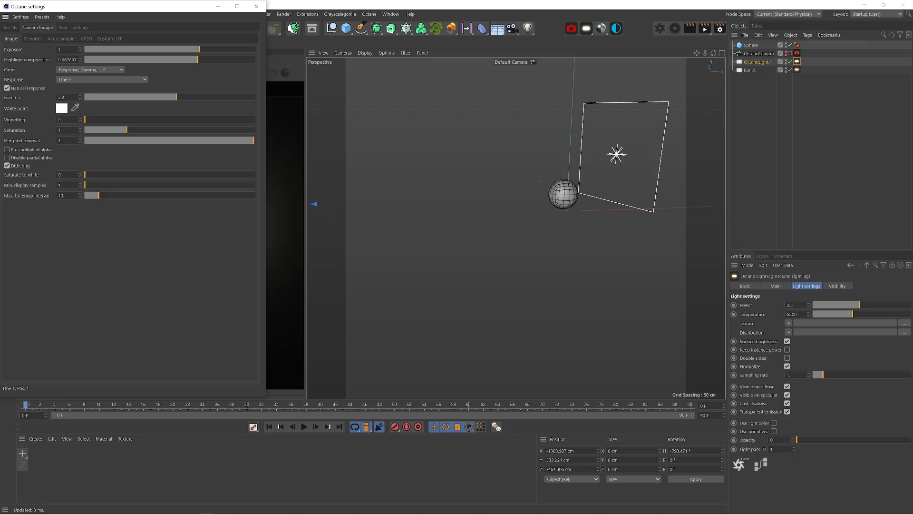
click(64, 28)
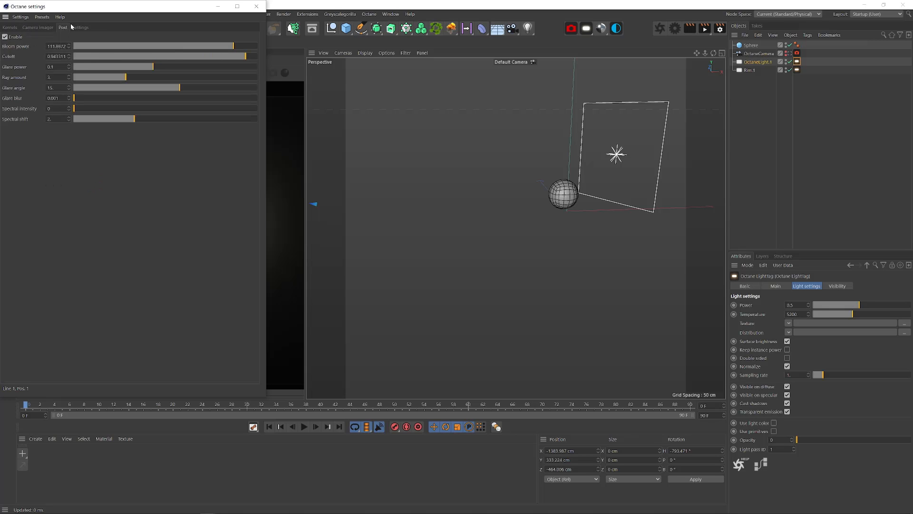
Move the settings window clear of the render, test the post-processing cutoff at 0, and set it to about 0.945
drag(79, 12, 447, 42)
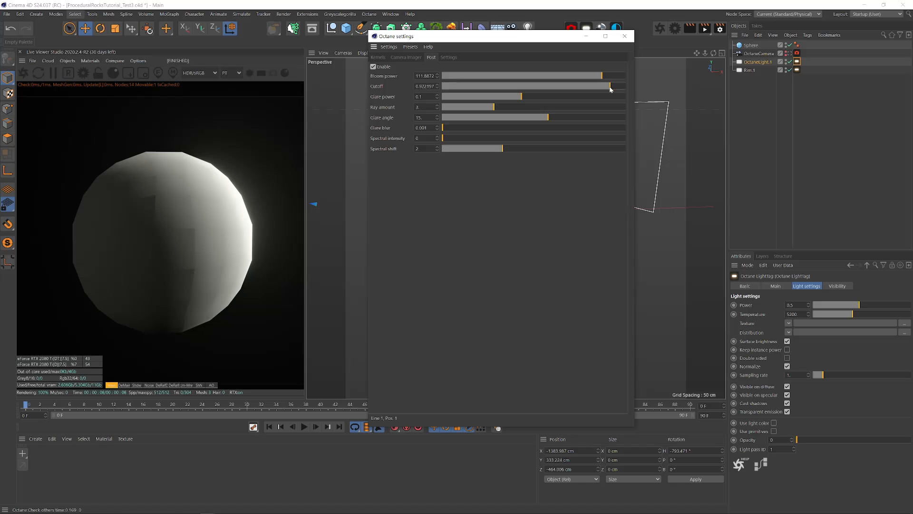
drag(611, 87, 350, 89)
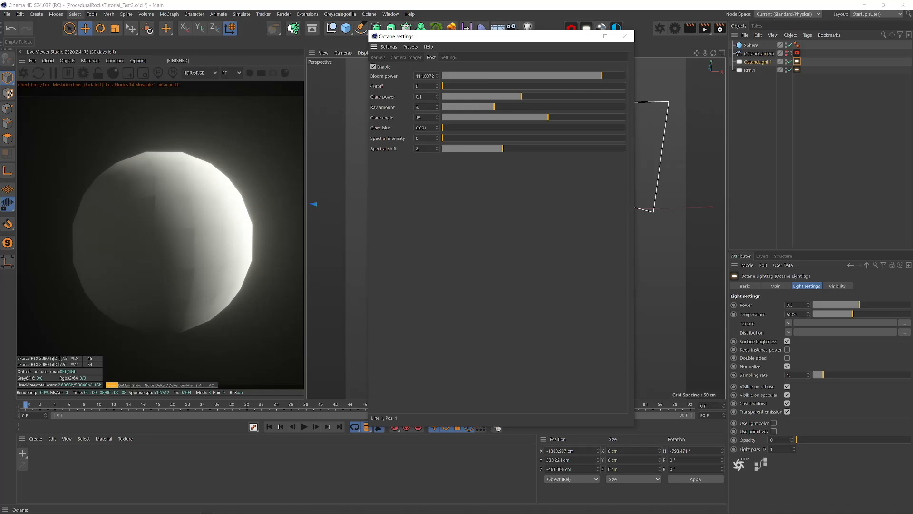
drag(444, 86, 607, 88)
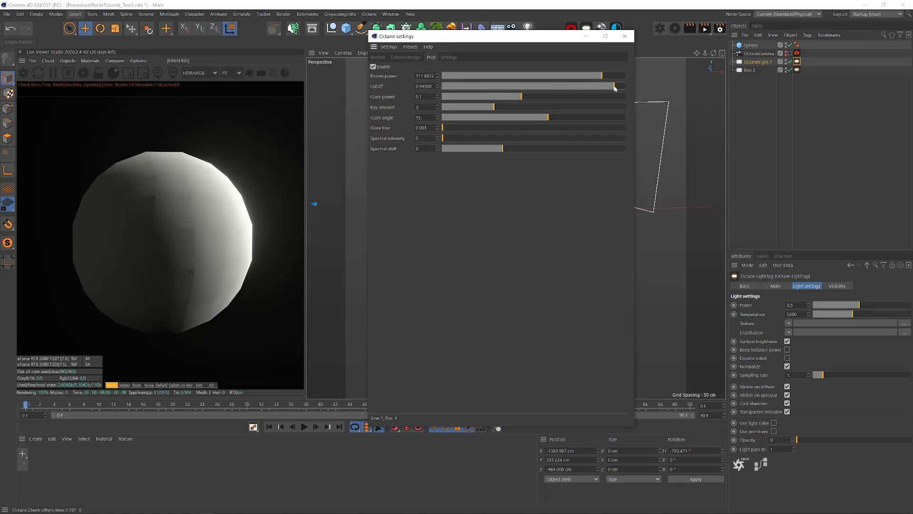
Compare the render with post-processing off and on, set the bloom power to about 84.9, and close the render settings
click(373, 66)
click(372, 66)
click(373, 67)
click(373, 66)
drag(603, 77, 597, 77)
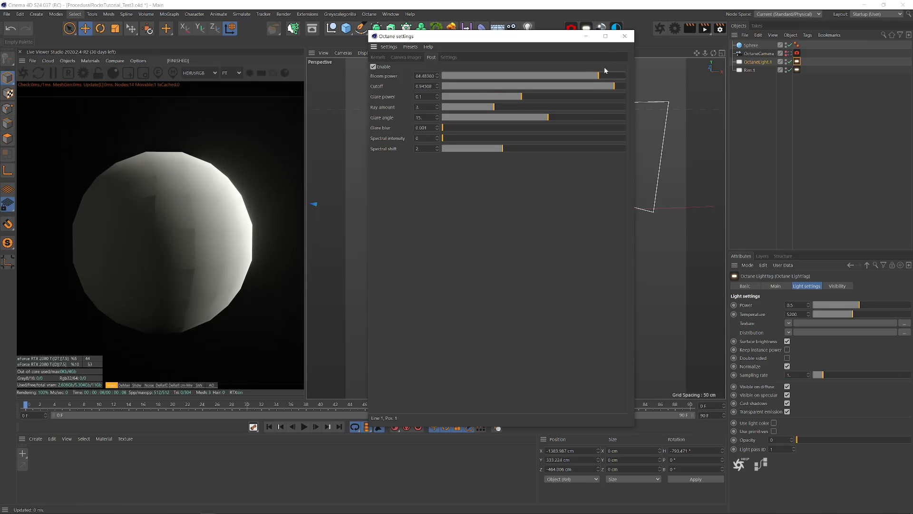
click(632, 38)
Return to the Octane camera view and set the sphere's segments to 60
click(788, 53)
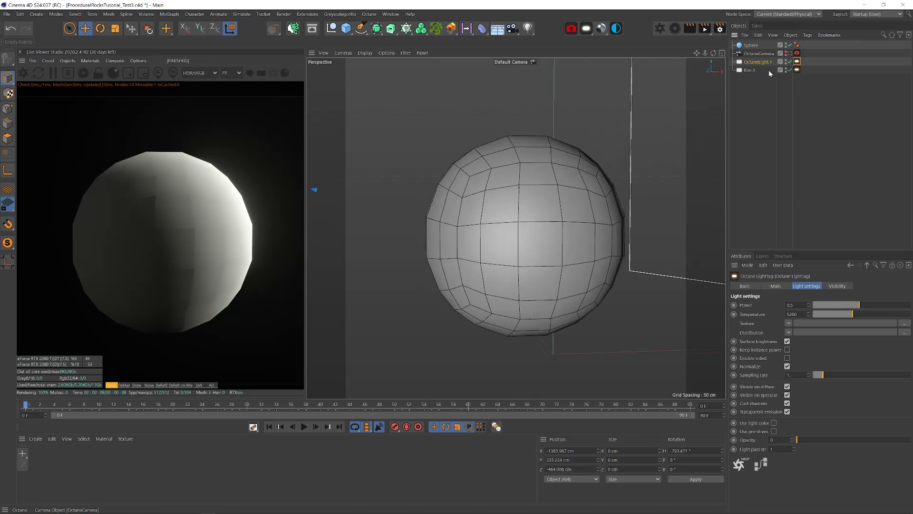
click(590, 216)
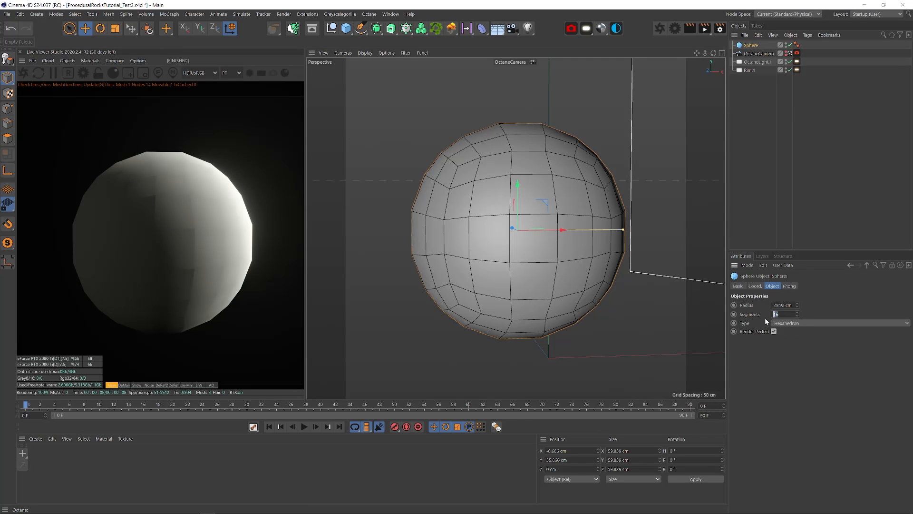
text(0)
key(Return)
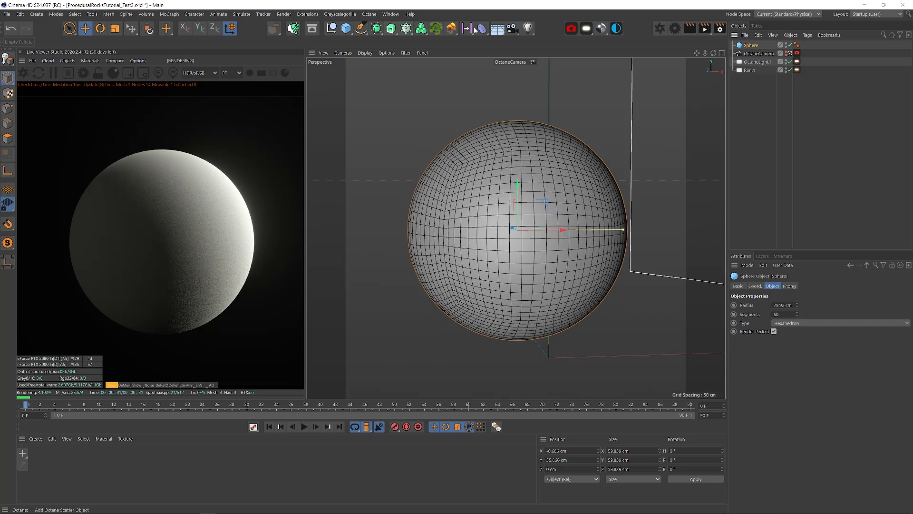
Add a Displacer deformer as a child of the sphere and load a Layer shader into its shading
shift+click(479, 29)
shift+click(581, 129)
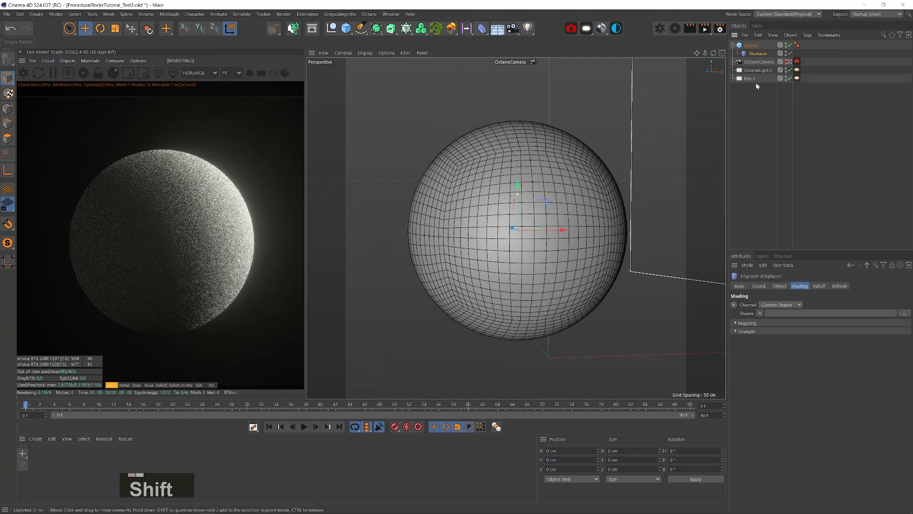
click(760, 313)
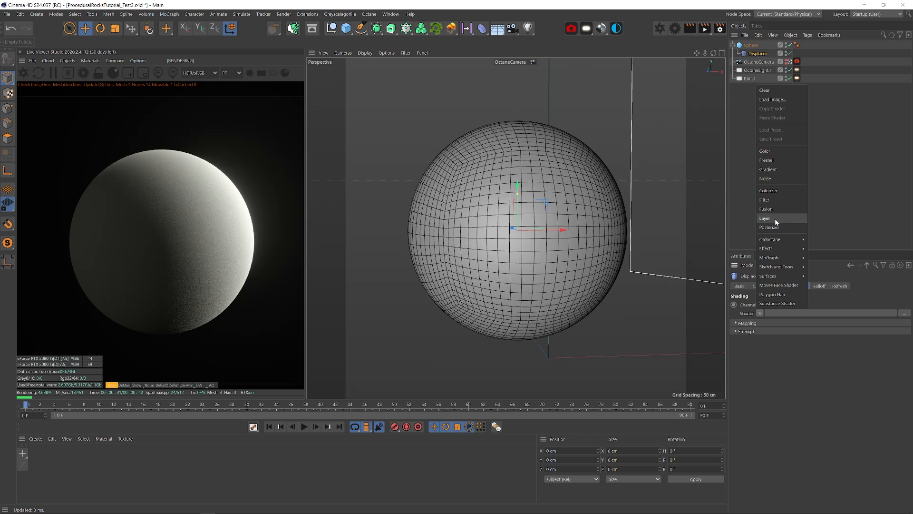
click(775, 220)
click(757, 320)
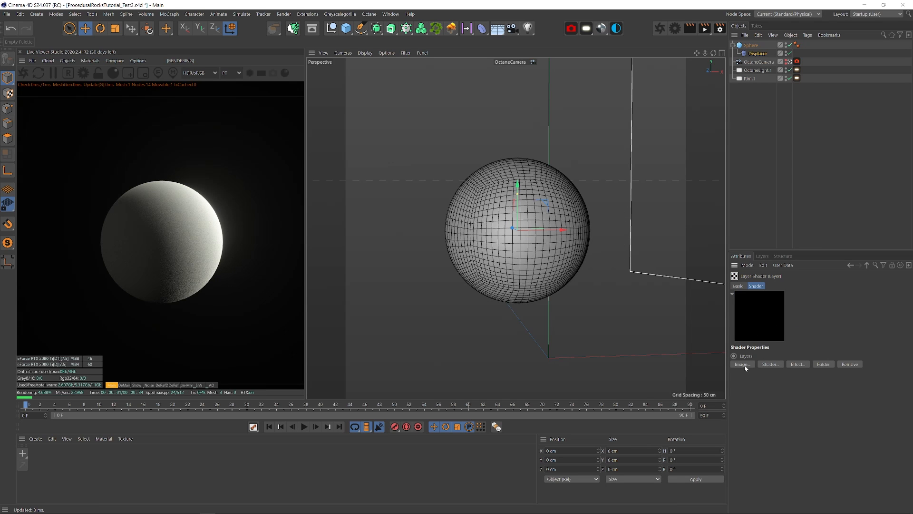
Add two Noise shaders as layers inside the Layer shader
click(770, 364)
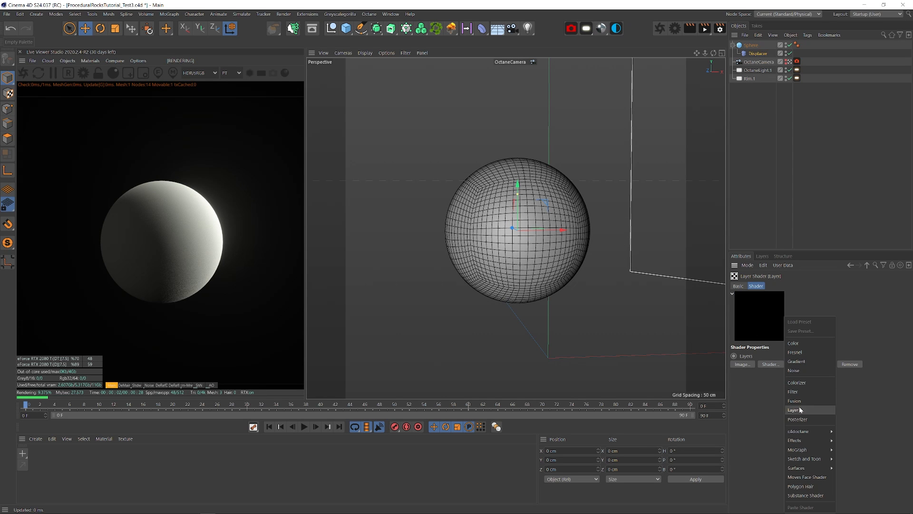
click(793, 370)
click(770, 363)
click(795, 371)
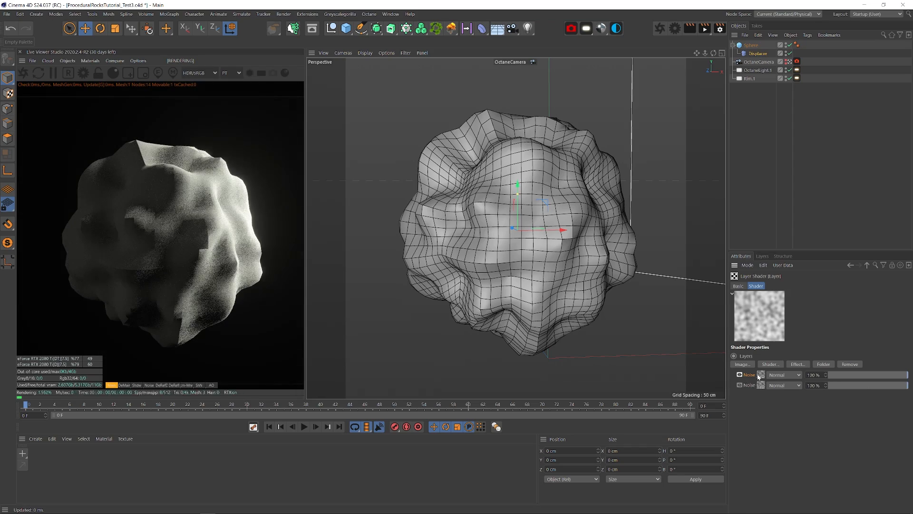
Set the upper noise layer to Voronoi 3 with a global scale of 214 % and a contrast of -34 %
click(761, 385)
click(792, 381)
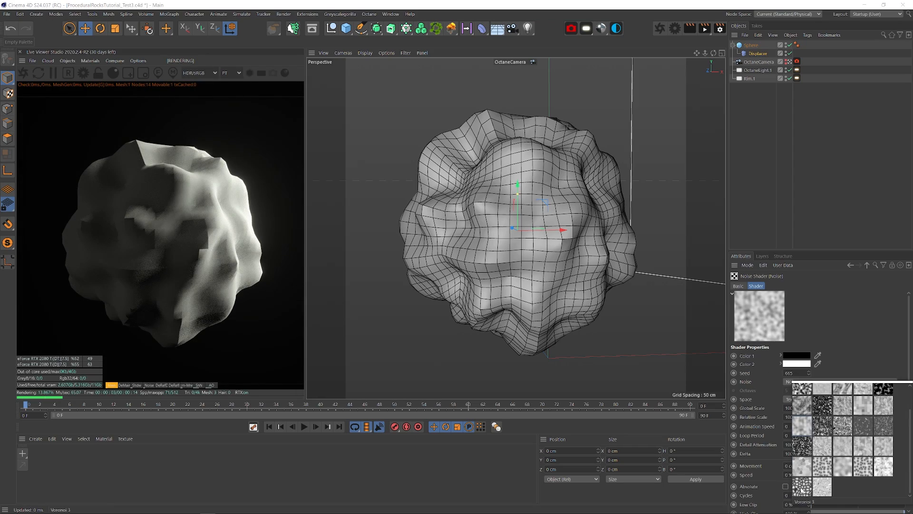
click(802, 490)
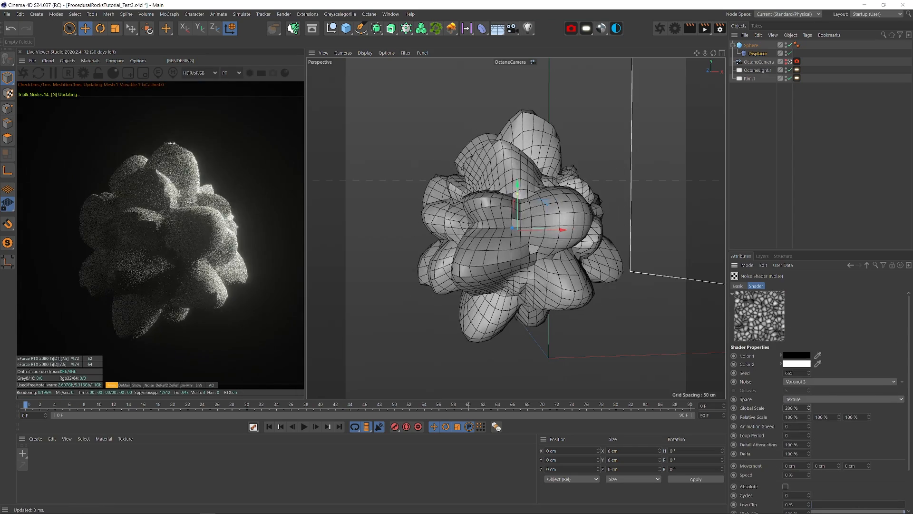
scroll(832, 461, down, 3)
mouse_move(858, 474)
mouse_down()
mouse_move(849, 471)
mouse_move(867, 469)
mouse_move(858, 484)
mouse_move(842, 474)
mouse_up()
key(ctrl+z)
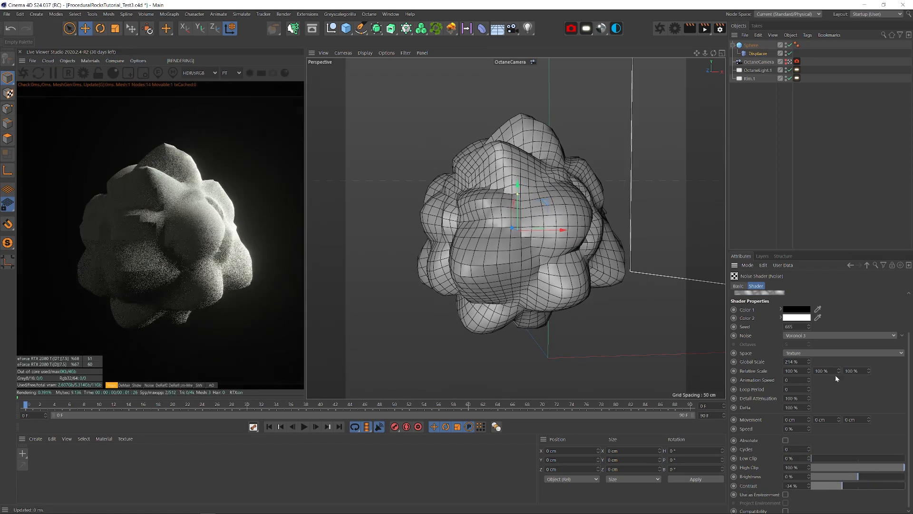
Set the Voronoi noise's seed to 662 and return to the Layer shader
scroll(836, 376, up, 3)
click(810, 375)
click(810, 375)
click(809, 375)
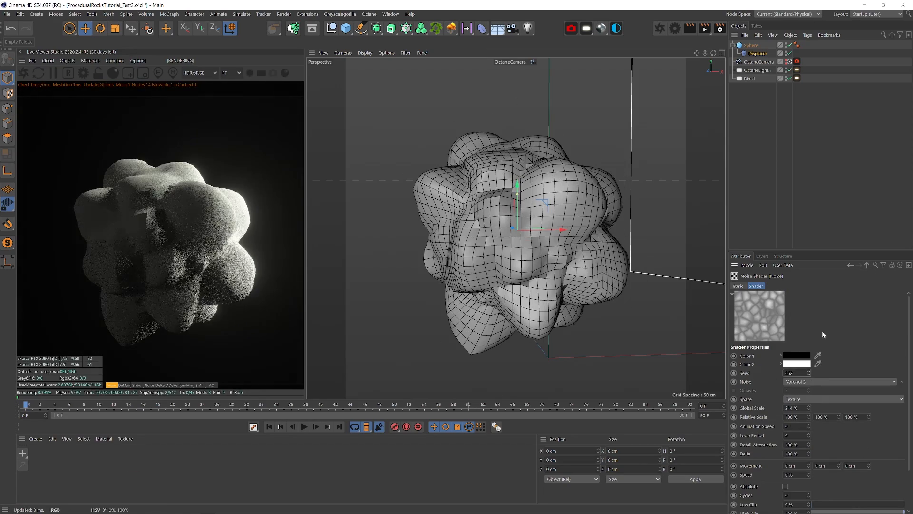
click(867, 265)
Set the lower noise layer's global scale to 131 %
click(739, 385)
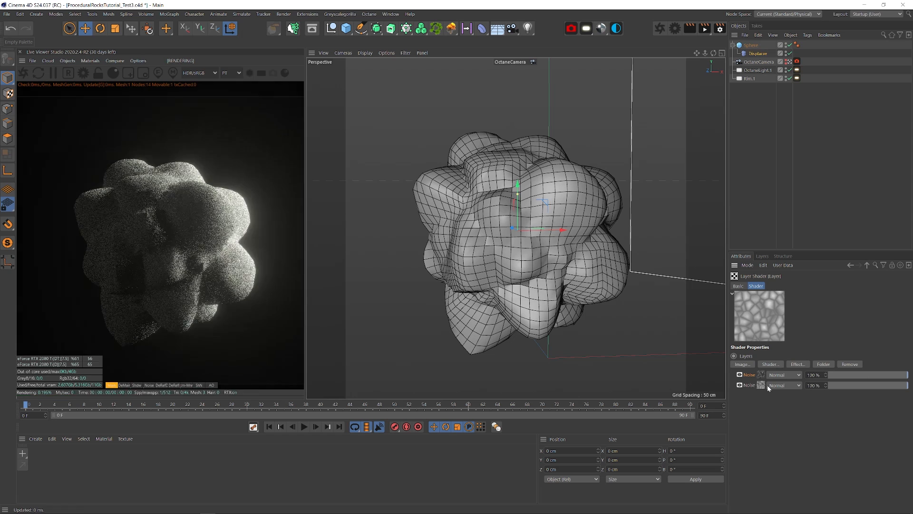
click(761, 385)
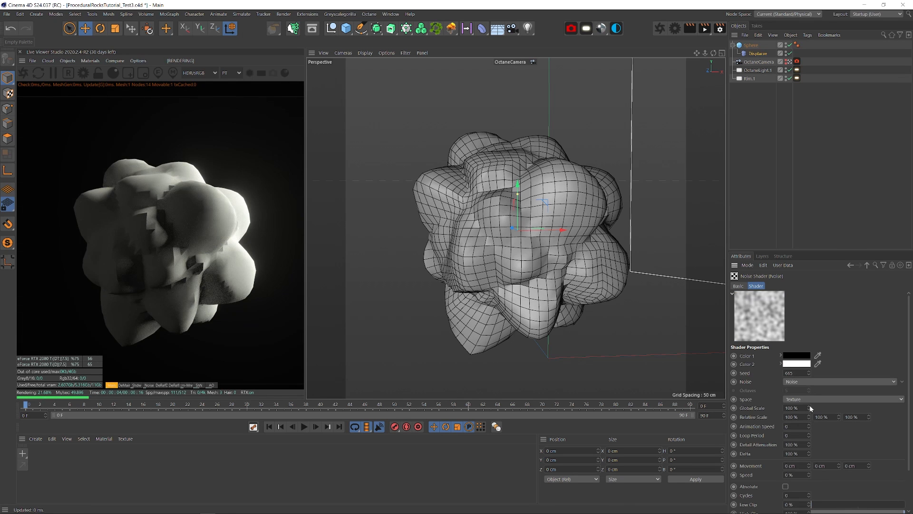
drag(809, 408, 811, 399)
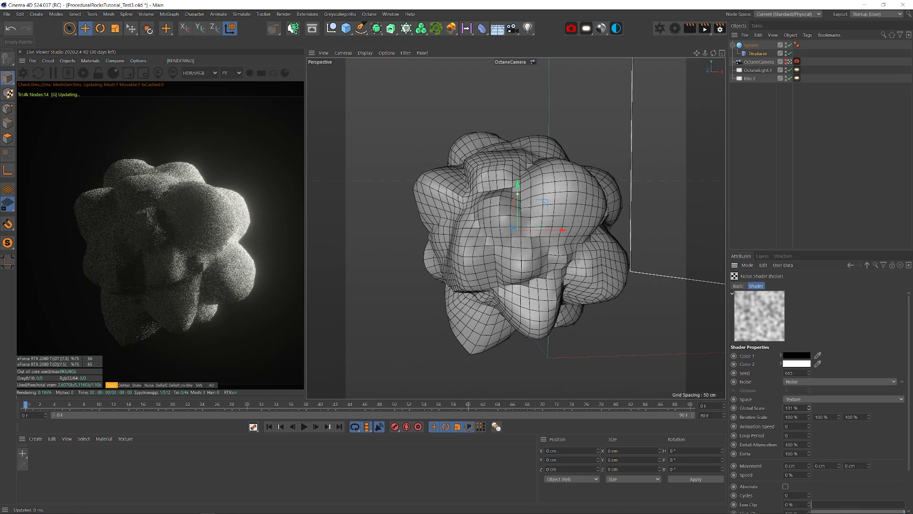
Return to the Layer shader and set the upper noise layer's blend mode to Multiply
click(867, 265)
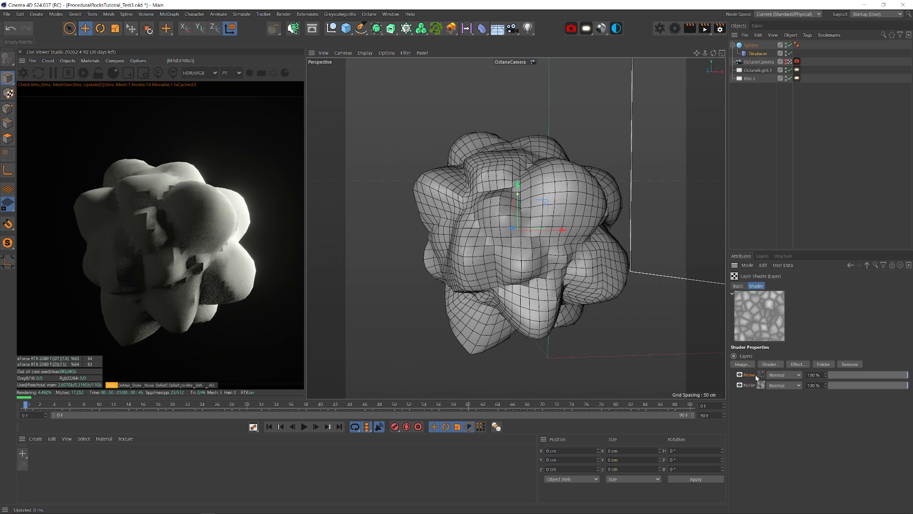
click(783, 375)
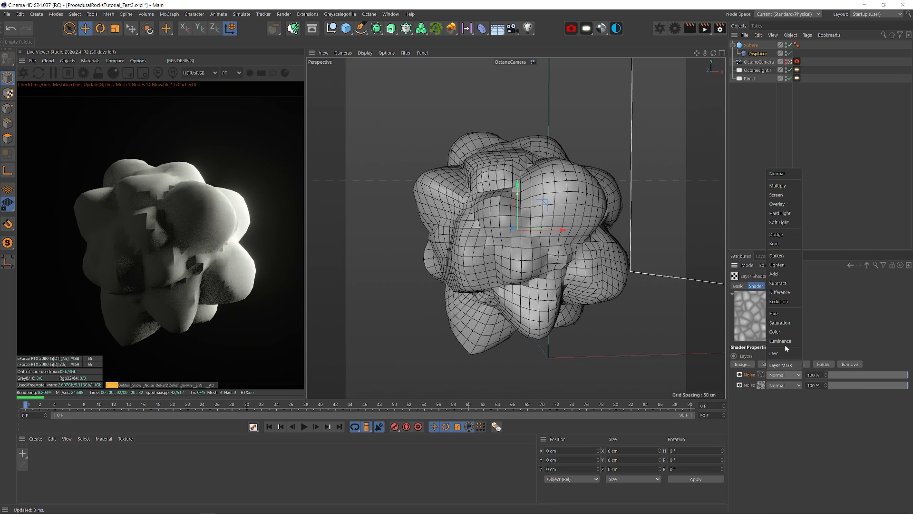
click(780, 186)
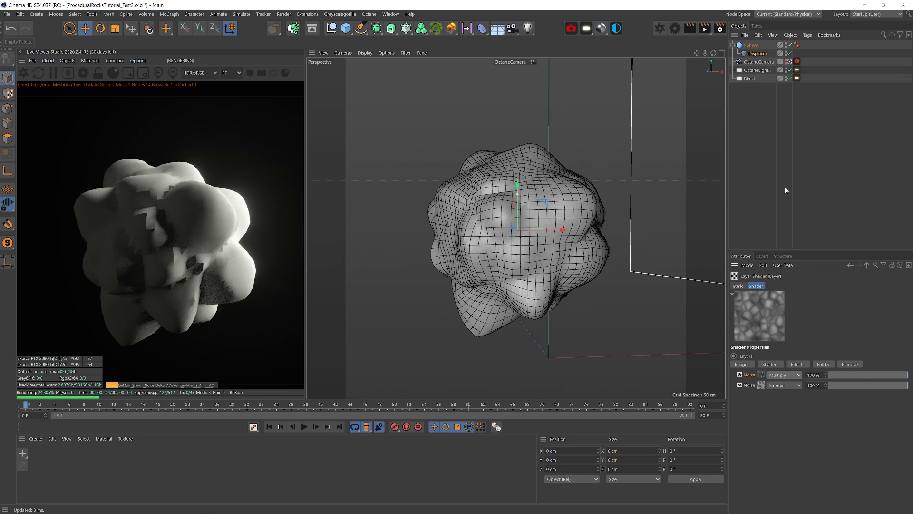
Set the lower noise layer's global scale to 366 %, low clip to 19 %, high clip to 60 % and contrast to 62 %
click(760, 386)
drag(809, 409, 867, 416)
drag(868, 419, 868, 372)
drag(812, 456, 829, 456)
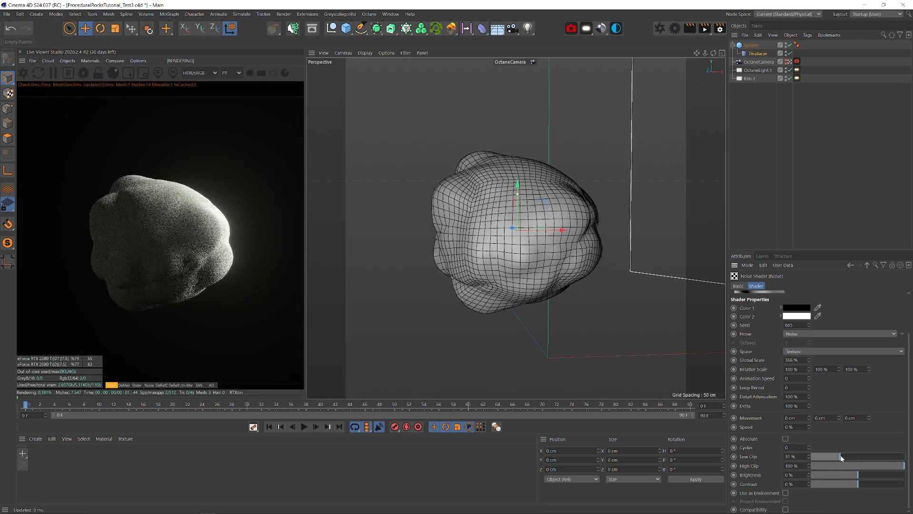
drag(904, 465, 888, 480)
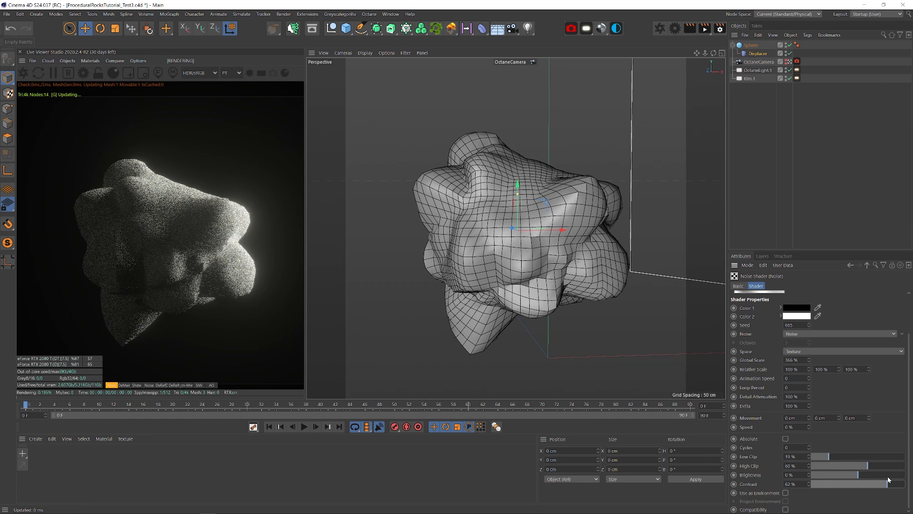
Set the lower noise layer's seed to 660 and the Multiply noise layer's opacity to 81 % in the Layer shader
scroll(866, 300, up, 2)
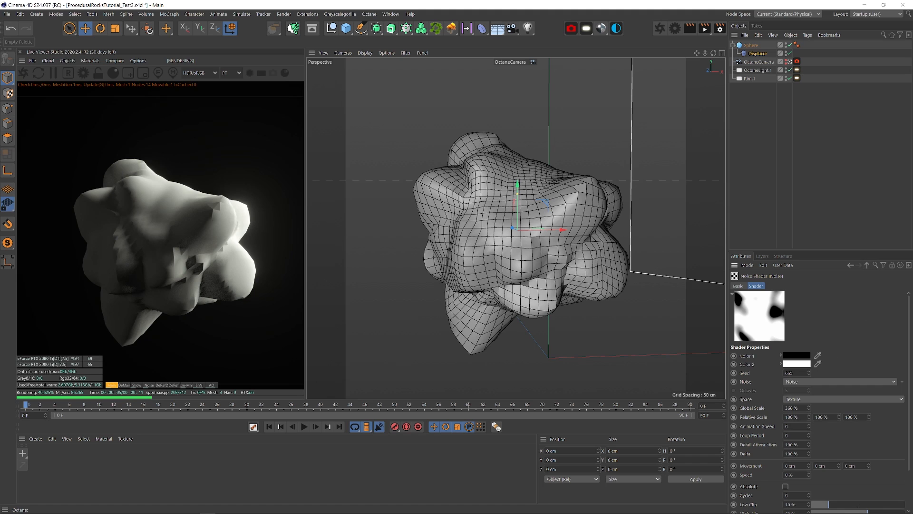
click(809, 375)
click(809, 375)
click(809, 375)
click(809, 375)
click(809, 374)
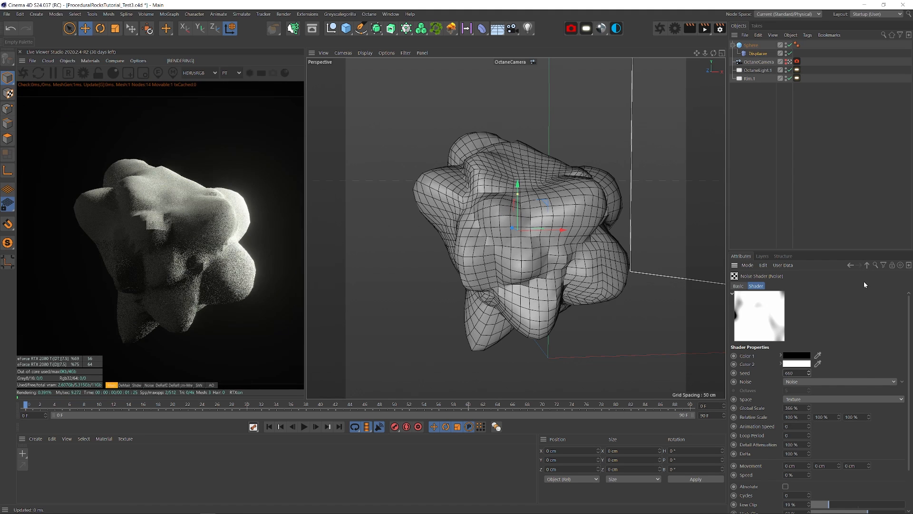
click(867, 265)
mouse_move(899, 376)
mouse_down()
mouse_move(847, 376)
mouse_move(894, 376)
mouse_up()
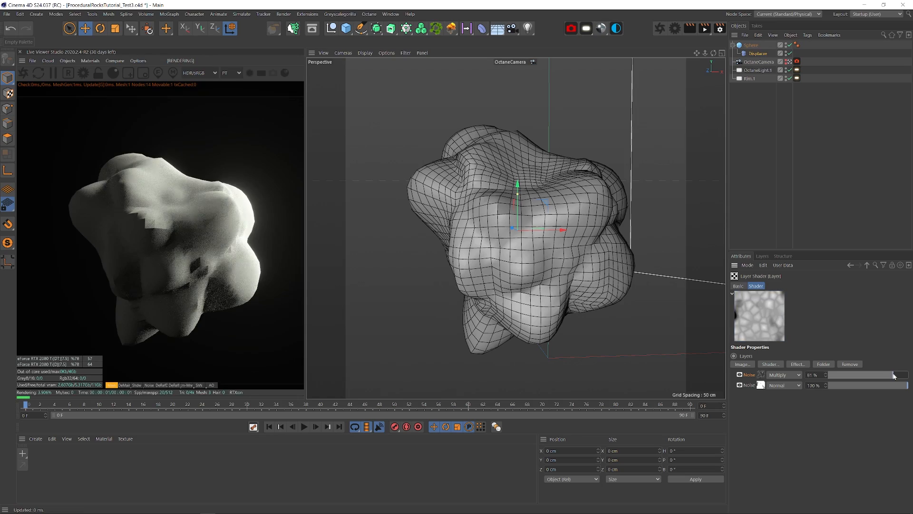
Add a Subdivision Surface as the parent of the displaced sphere
click(755, 47)
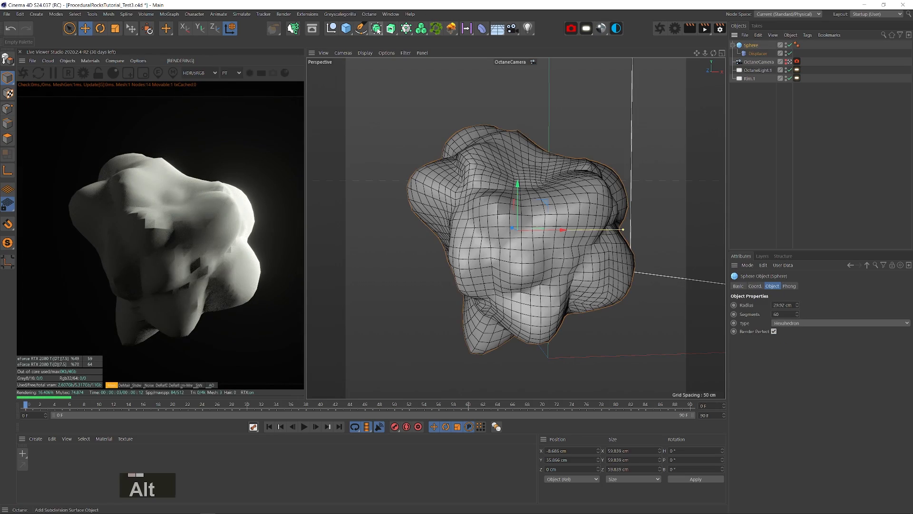
alt+click(377, 29)
click(708, 158)
key(3)
drag(508, 196, 549, 200)
key(1)
Add a second Displacer as a child of the sphere and load a Color shader into it
click(756, 54)
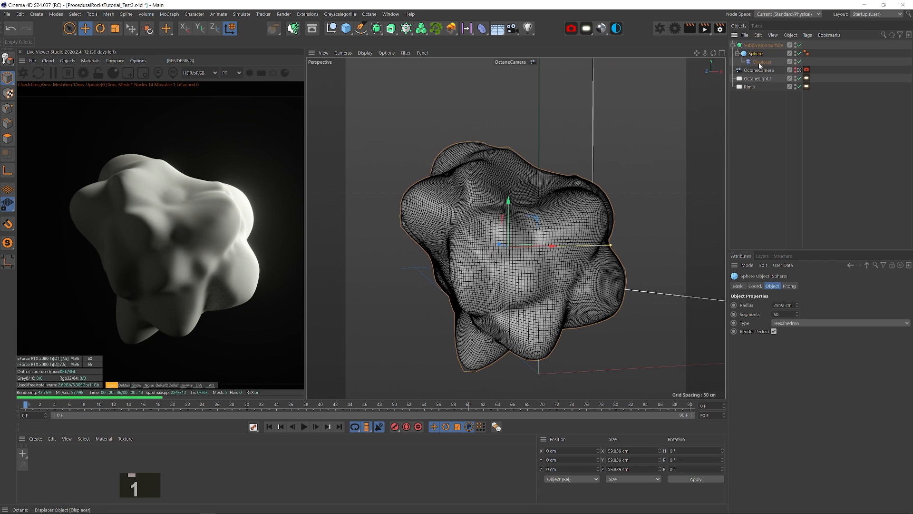
click(435, 30)
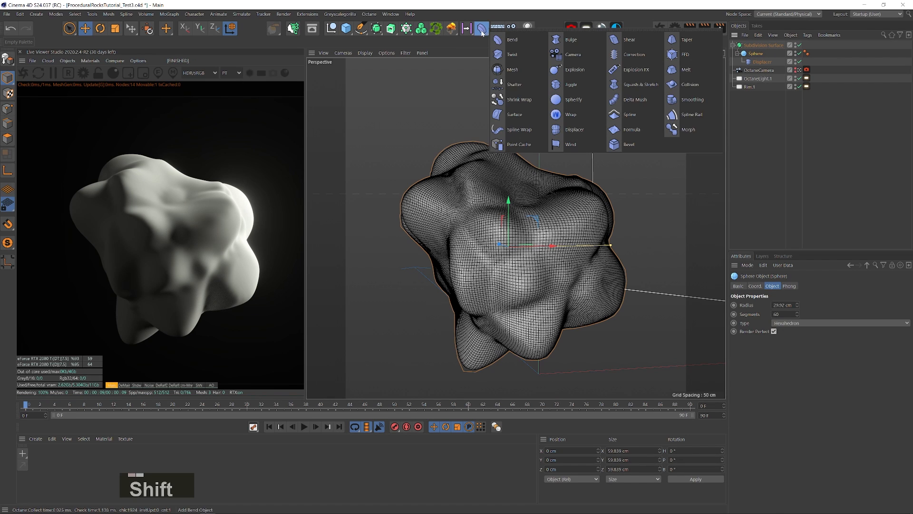
shift+click(585, 130)
click(759, 313)
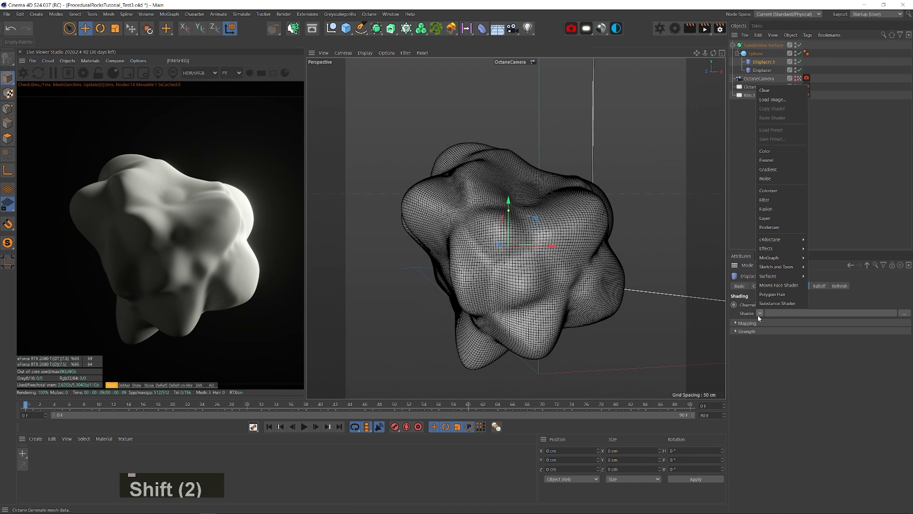
click(770, 150)
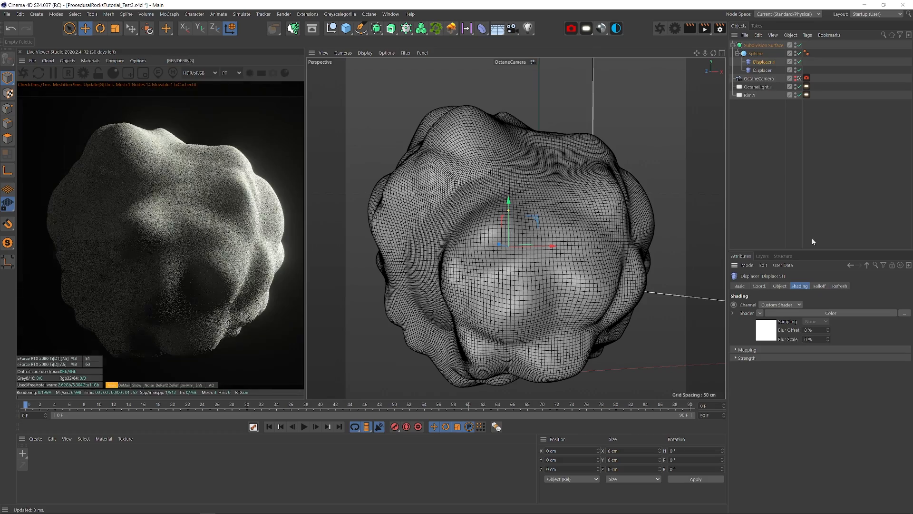
Place the second Displacer below the first one and set its strength to -30 %
click(787, 286)
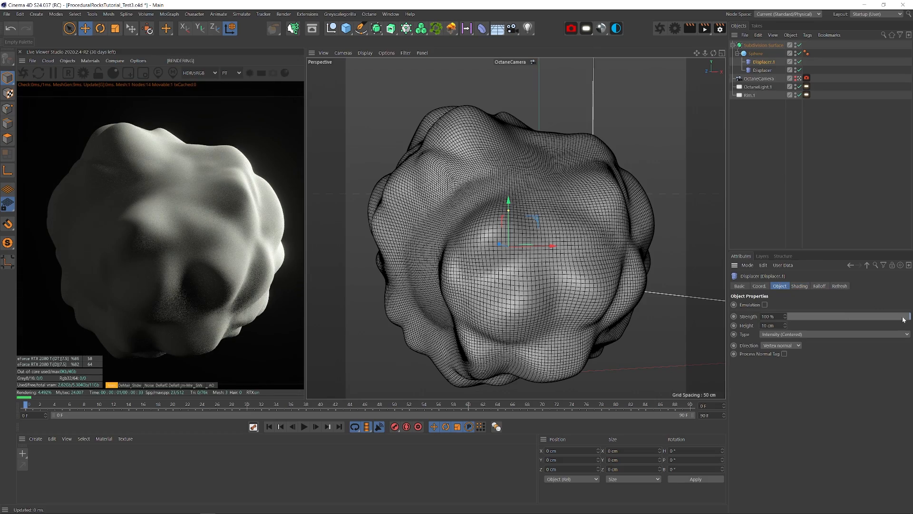
drag(904, 317, 820, 317)
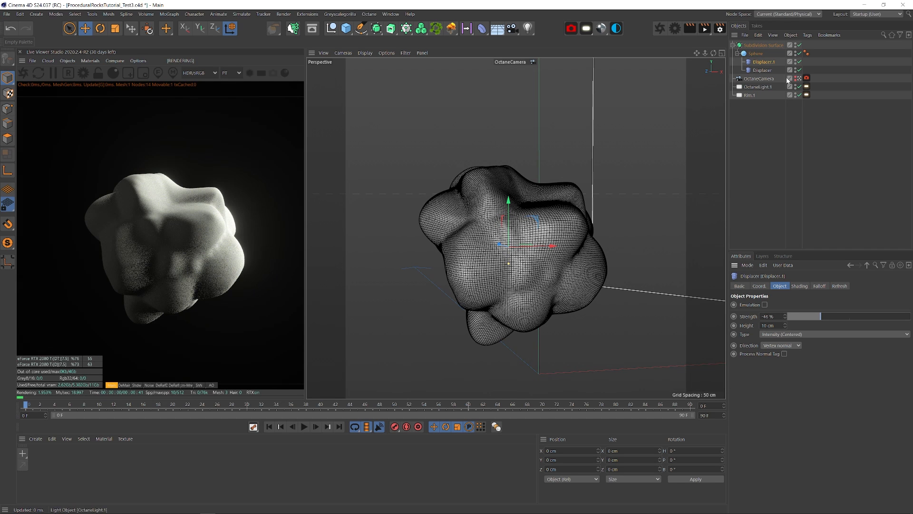
drag(760, 70, 772, 72)
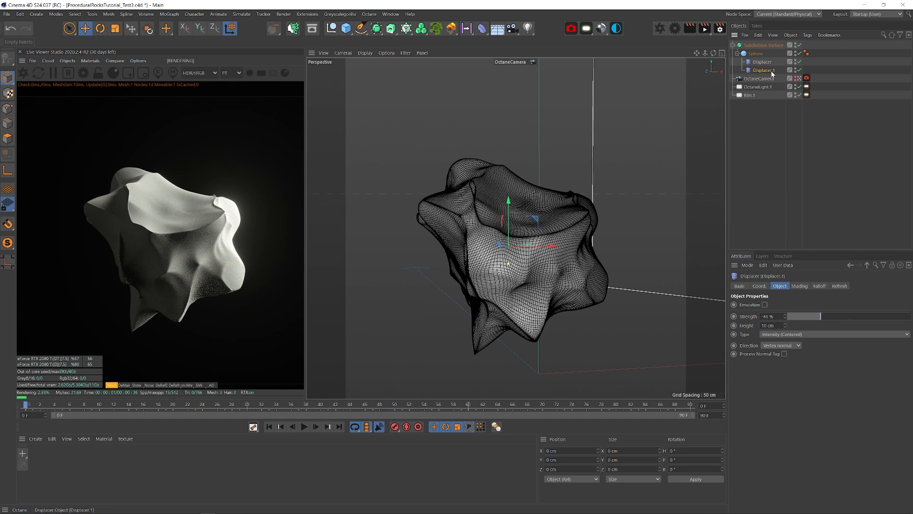
drag(828, 317, 832, 319)
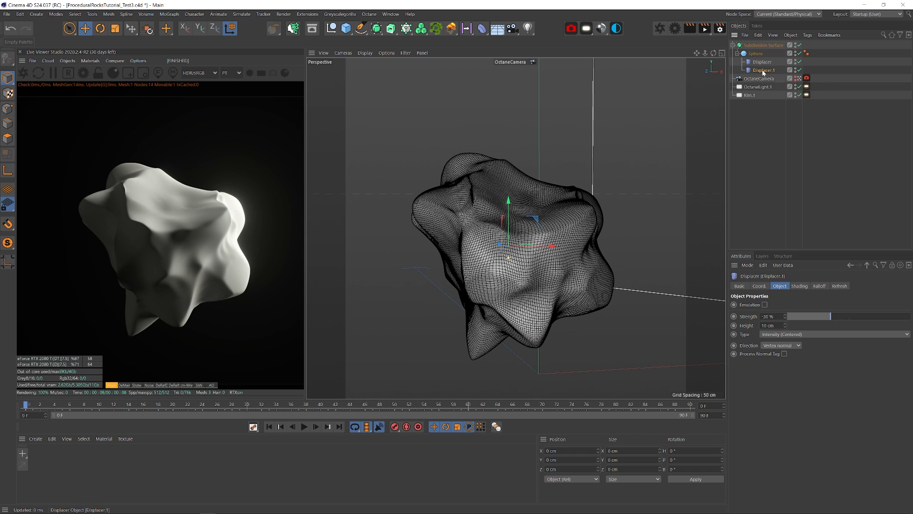
Duplicate the second Displacer below itself and disable the two original displacers
ctrl+alt+drag(762, 70, 767, 76)
click(800, 62)
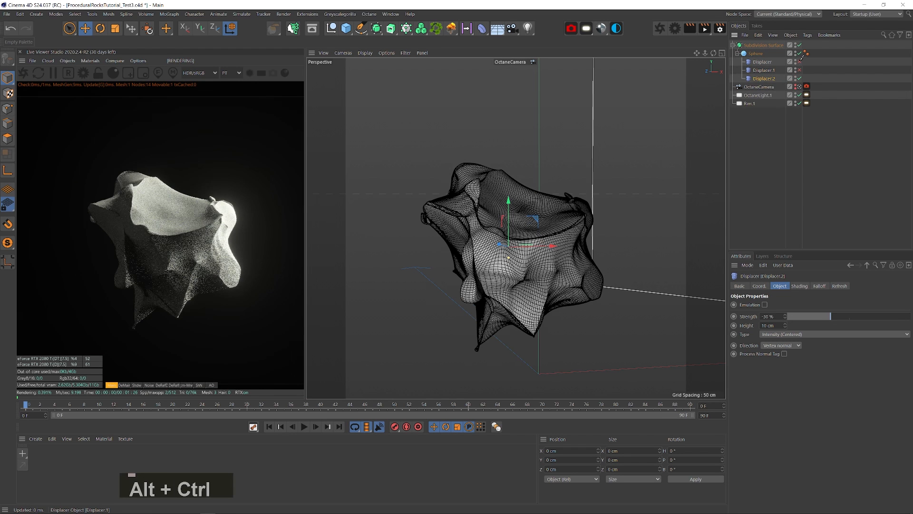
click(799, 70)
Rename the duplicated Displacer to Flat-Displace
double_click(765, 79)
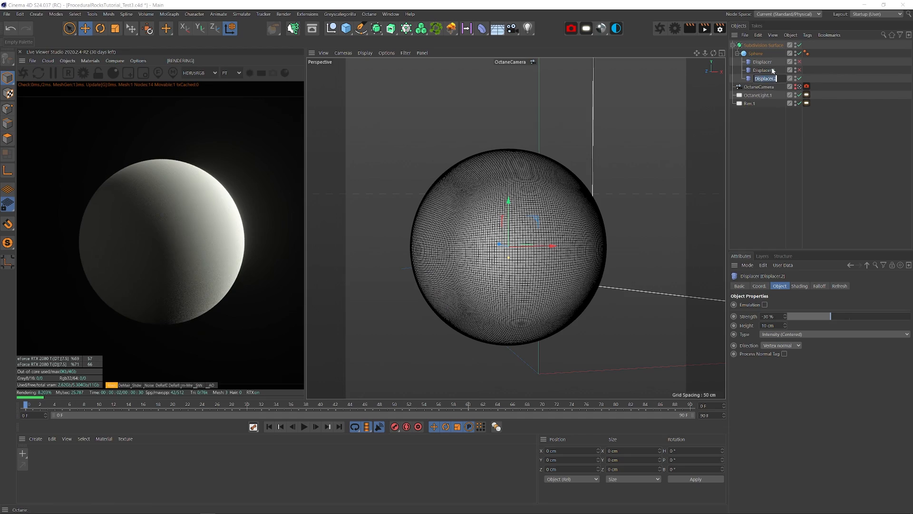
text(Fla-Displace)
key(Return)
double_click(760, 81)
click(761, 79)
text(t)
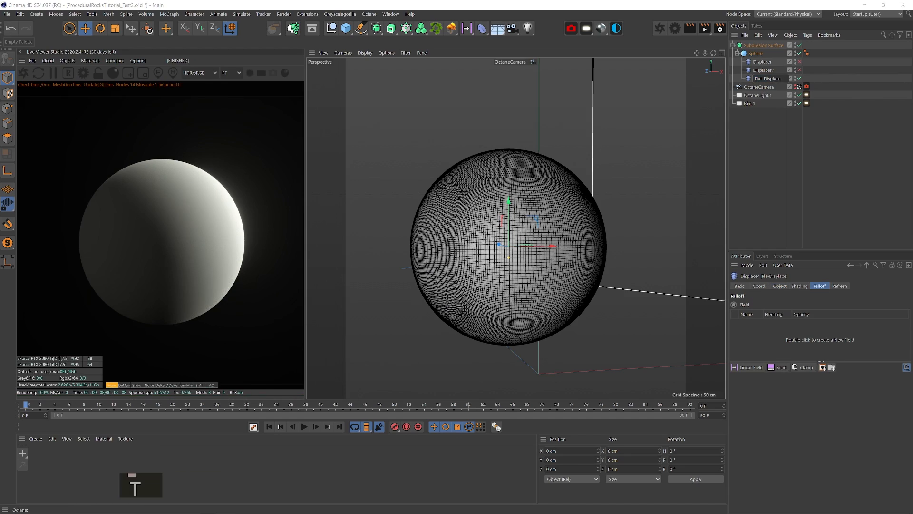
Add a Linear Field about 5.4 cm long to Flat-Displace's falloff, with bank -90° and Y about -16.9 cm
click(751, 367)
key(t)
drag(613, 236, 462, 296)
key(r)
drag(508, 177, 513, 278)
key(e)
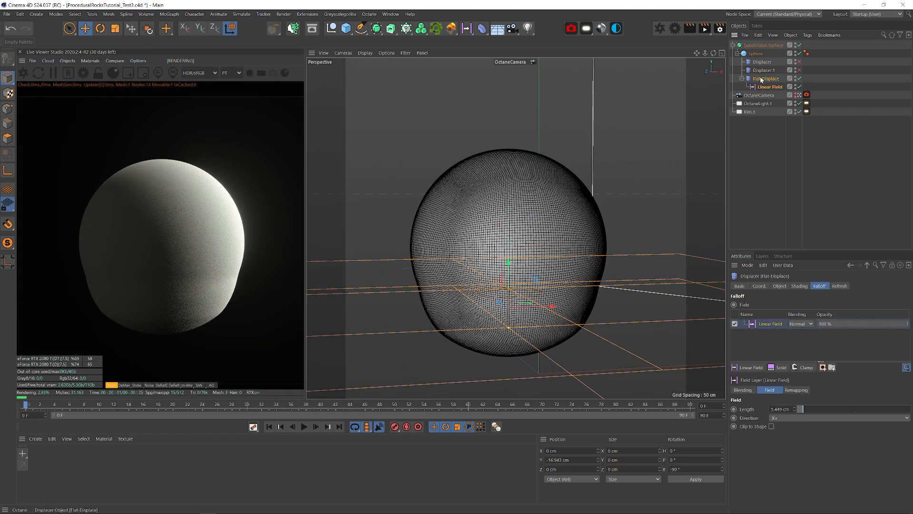
Adjust Flat-Displace's strength and flip its linear field to a bank of 90°
click(798, 286)
click(779, 287)
mouse_move(856, 314)
mouse_down()
mouse_move(889, 315)
mouse_move(838, 316)
mouse_up()
click(769, 87)
key(r)
shift+drag(491, 288, 530, 333)
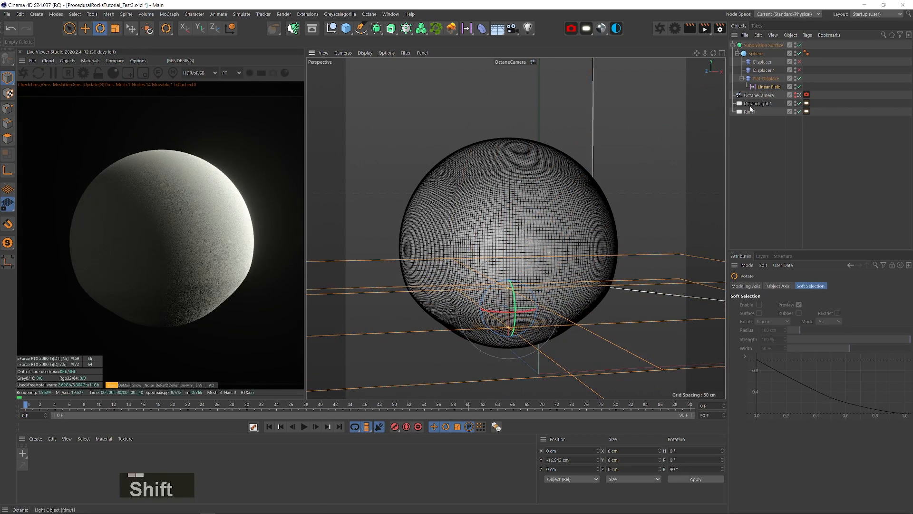
Set Flat-Displace's strength to -67 % and its direction to Planar with orientation -Y
click(765, 79)
drag(837, 317, 805, 318)
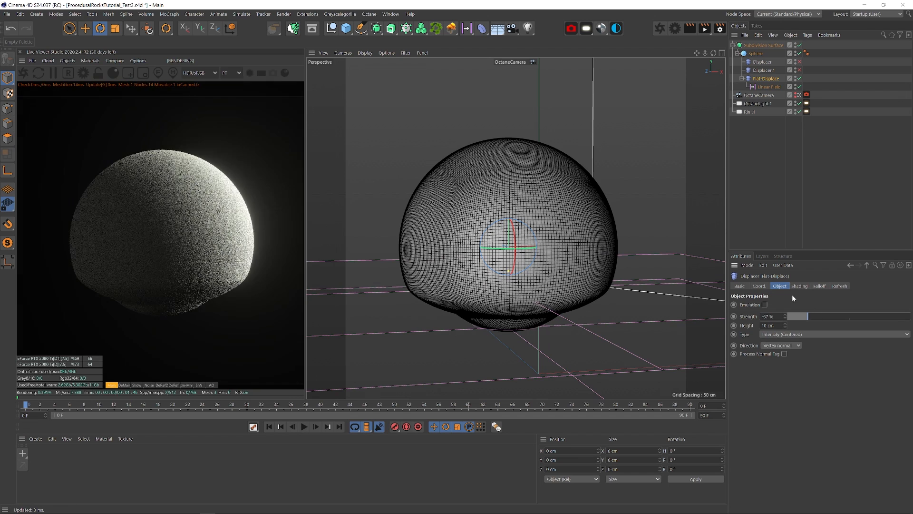
click(779, 346)
click(780, 372)
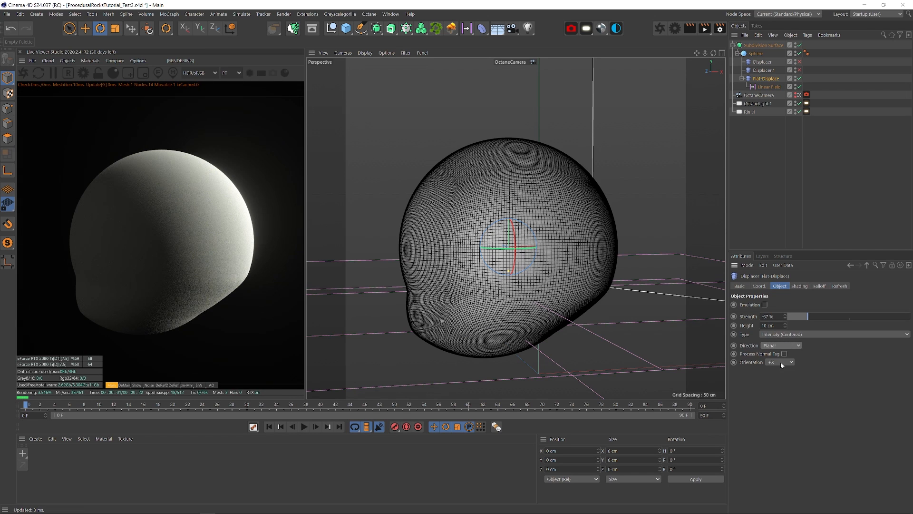
click(780, 363)
click(775, 397)
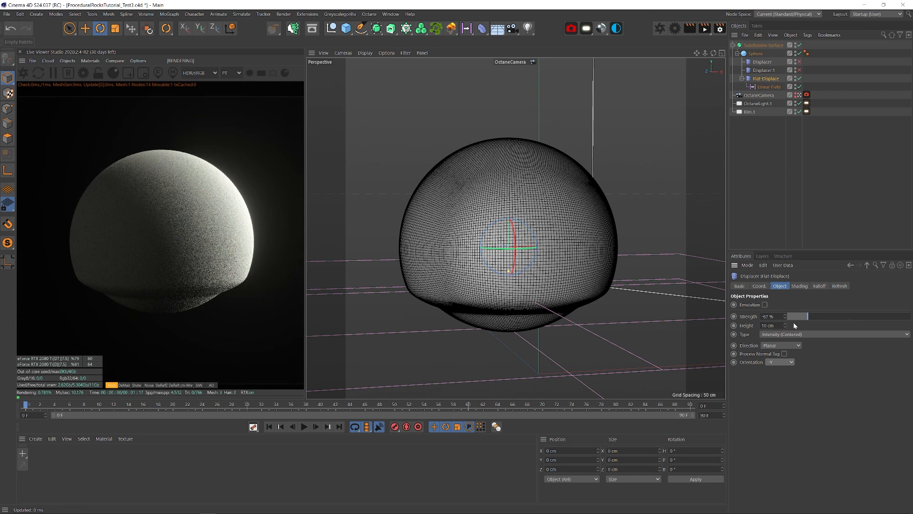
Set Flat-Displace's type to Intensity and its strength to -96 %
drag(807, 316, 797, 310)
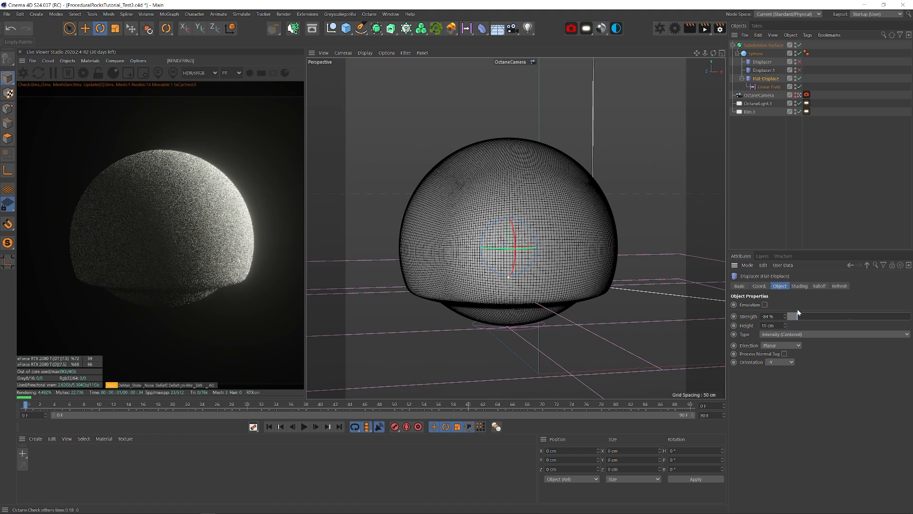
click(818, 334)
click(819, 342)
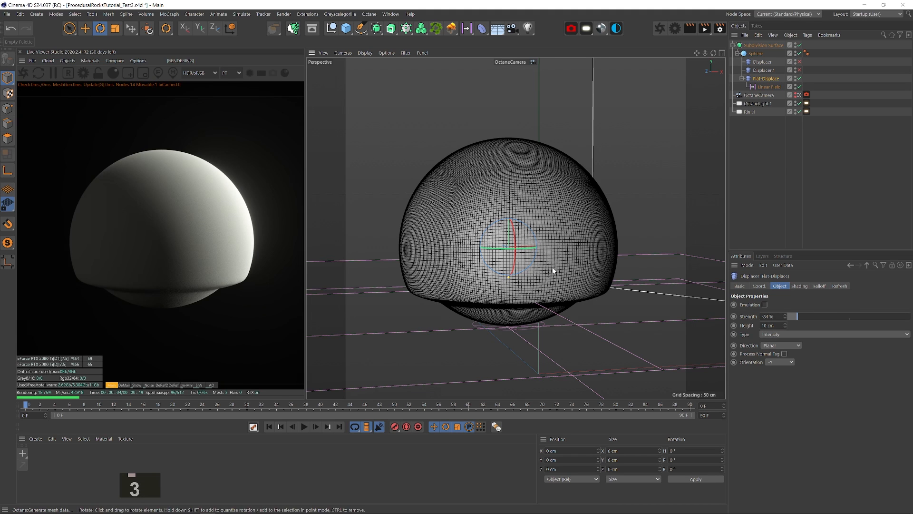
drag(798, 315, 793, 315)
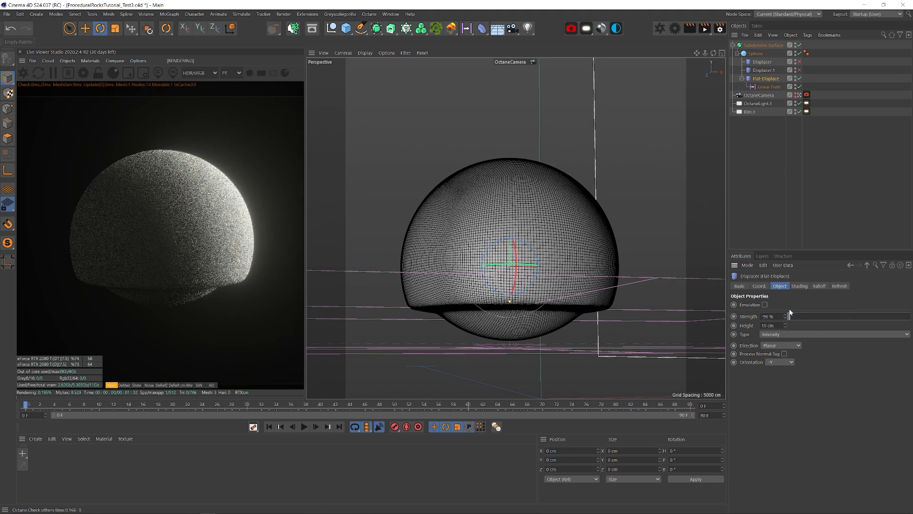
Adjust the linear field at the sphere's lower half and set Flat-Displace's height to 23 cm
click(769, 87)
drag(510, 311, 512, 288)
click(766, 79)
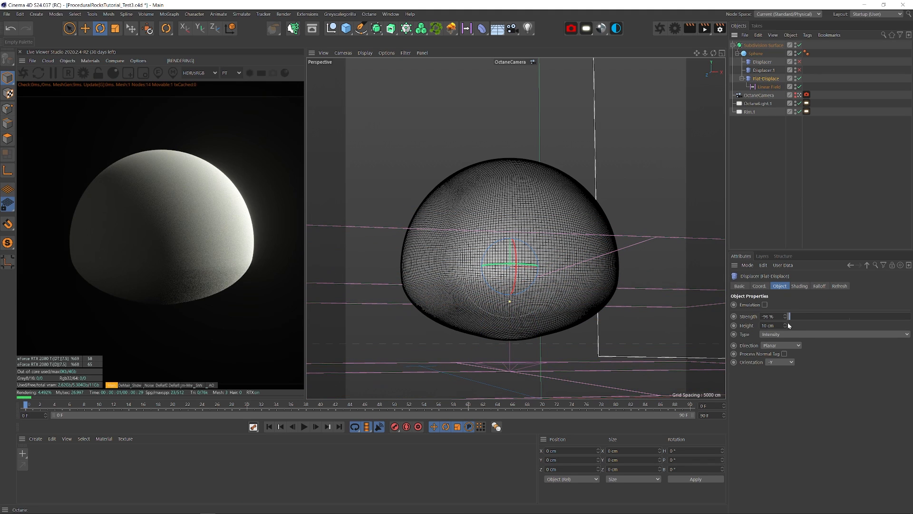
drag(785, 325, 785, 317)
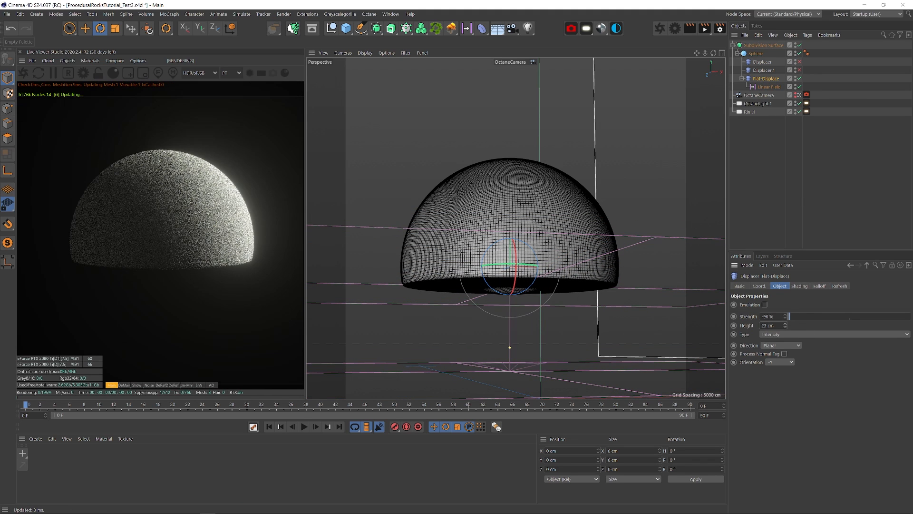
Readjust the linear field below the sphere to refine where the base flattens
click(769, 87)
drag(533, 267, 514, 302)
key(e)
click(766, 79)
Re-enable the two original displacers and toggle Flat-Displace off and on to compare the rock's base
click(800, 71)
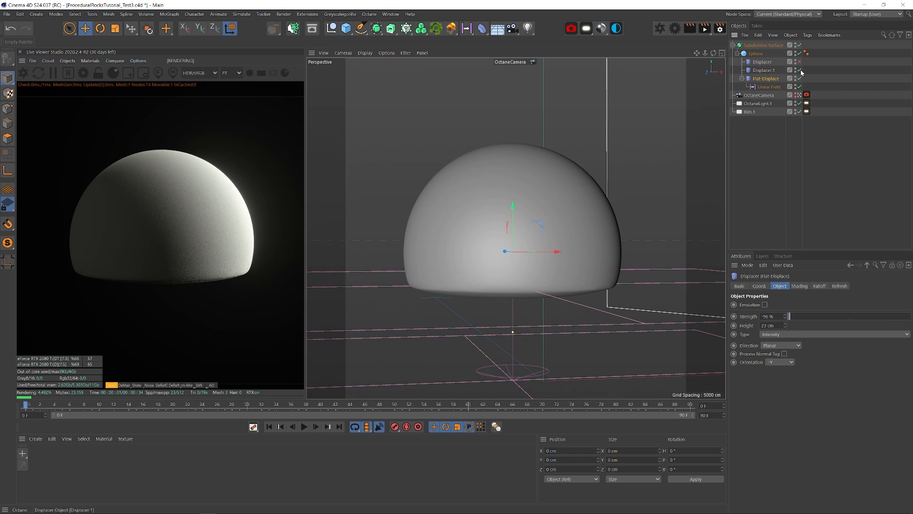
click(800, 62)
mouse_move(528, 260)
mouse_down()
mouse_move(510, 258)
mouse_move(509, 268)
mouse_move(644, 243)
mouse_move(435, 269)
mouse_move(561, 214)
mouse_move(467, 302)
mouse_move(517, 242)
mouse_move(495, 253)
mouse_move(536, 245)
mouse_up()
click(799, 79)
click(800, 79)
click(799, 79)
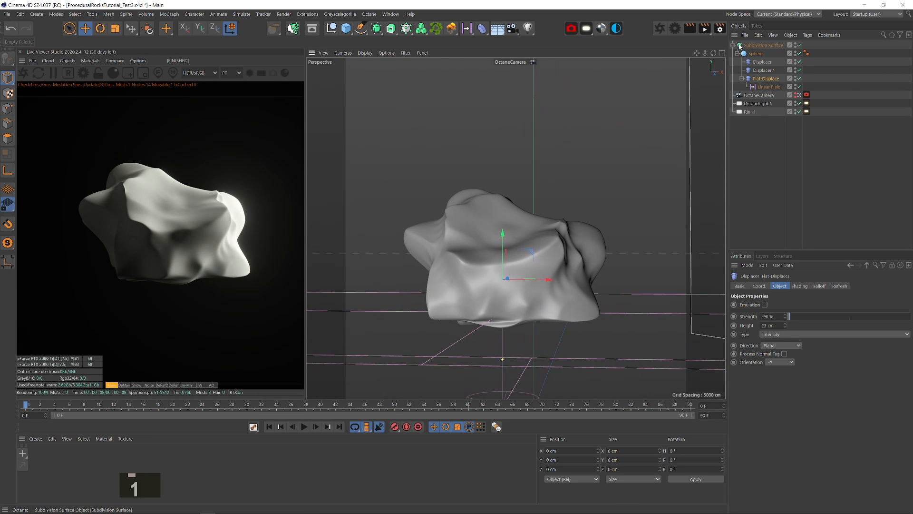
Collapse the Subdivision Surface group, then hide and disable it
click(732, 45)
alt+click(796, 46)
click(799, 46)
click(591, 75)
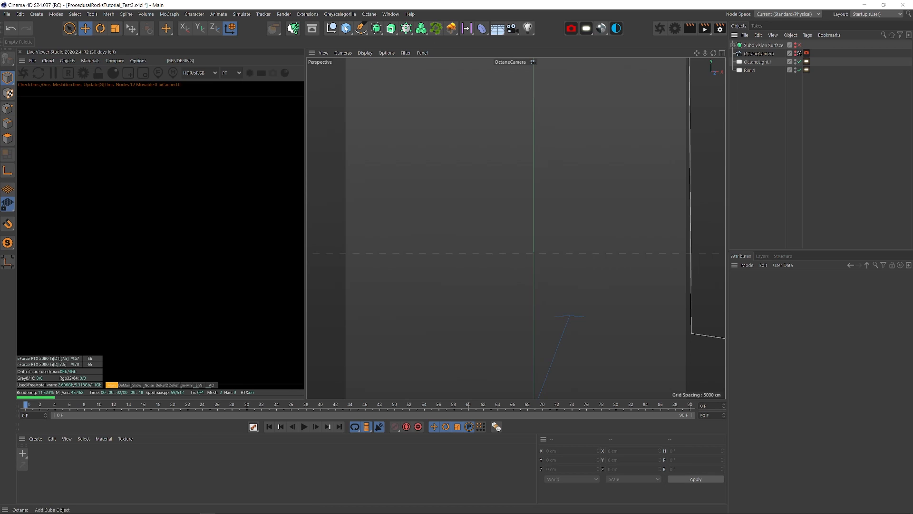
Add a new Hexahedron sphere with a 20 cm radius, raised to Y about 15.7 cm
drag(347, 29, 451, 54)
key(1)
drag(547, 371, 539, 226)
key(d)
click(796, 324)
click(795, 349)
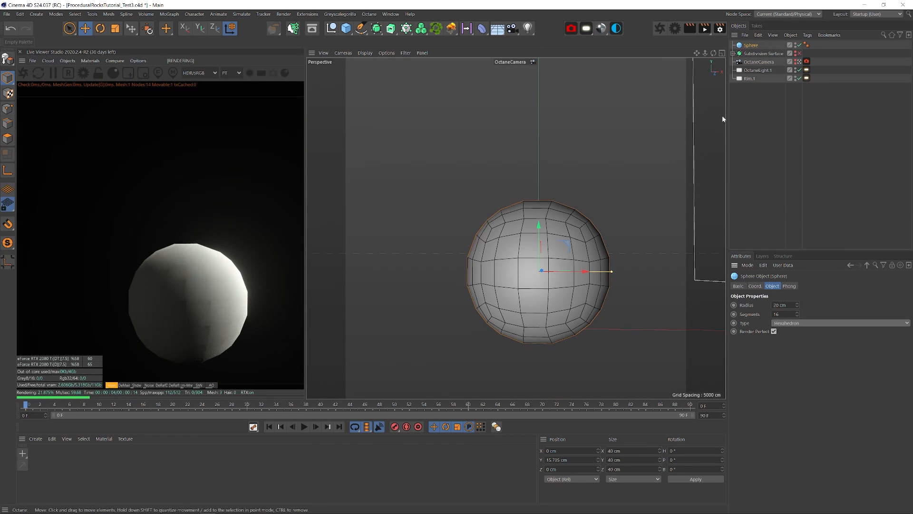
Make the new sphere editable and switch to the Sculpt layout
key(c)
click(877, 13)
click(875, 96)
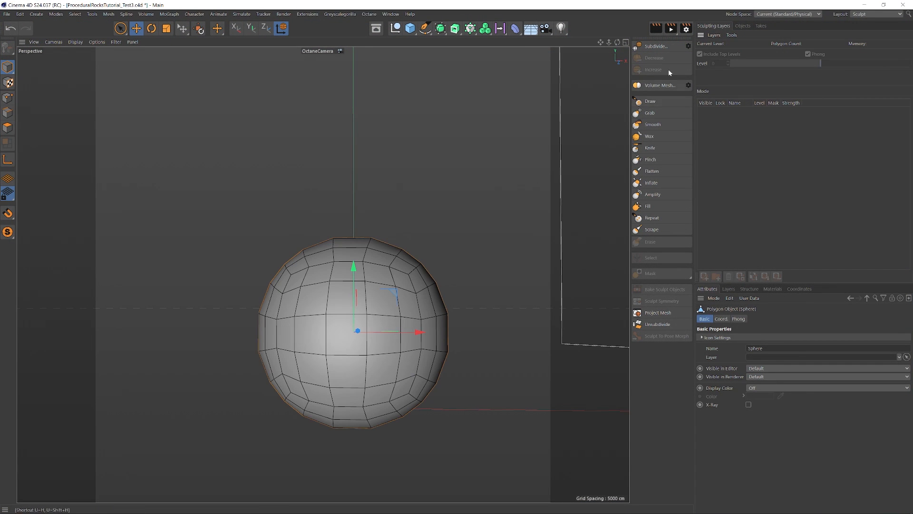
Remesh the sphere with Volume Mesh at a voxel size of 5 cm
click(688, 85)
key(Down)
key(Down)
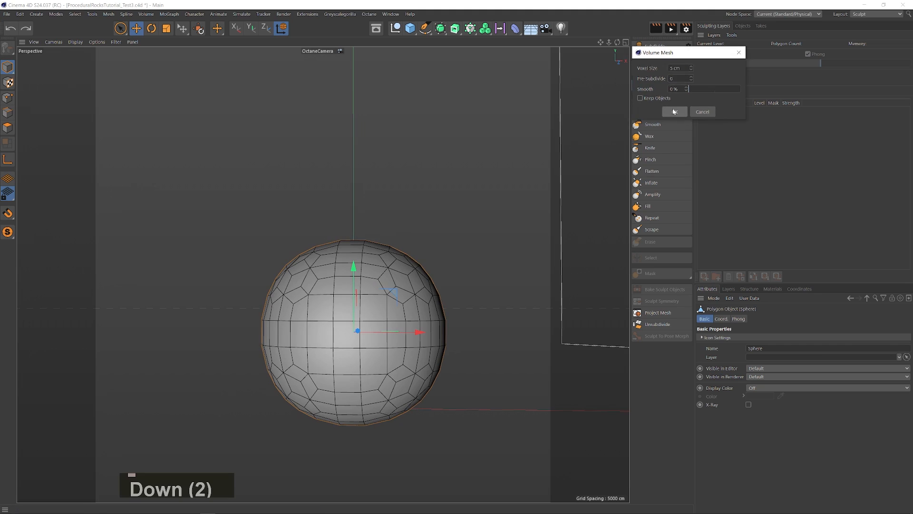
click(673, 112)
Pull several large protrusions out of the sphere with the Grab brush
click(649, 112)
drag(304, 281, 281, 247)
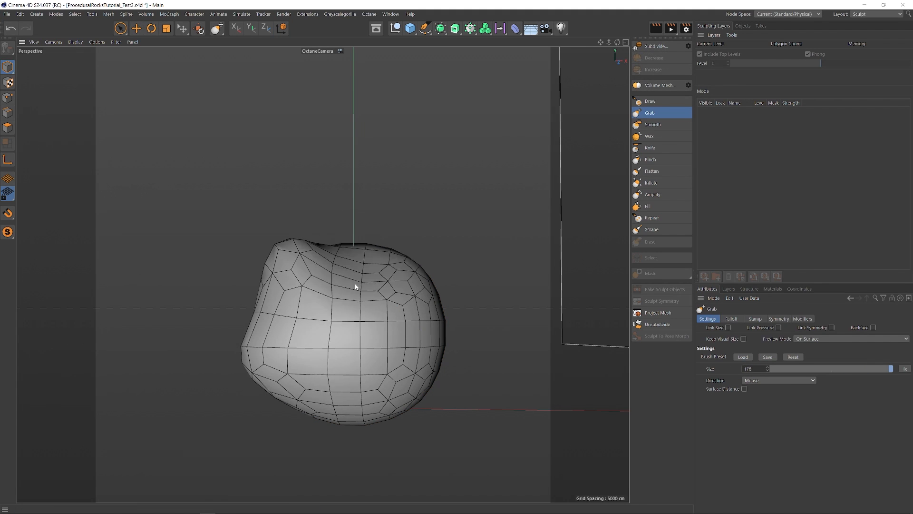
mouse_move(357, 286)
mouse_down()
mouse_move(357, 312)
mouse_move(295, 306)
mouse_move(342, 318)
mouse_move(424, 247)
mouse_move(479, 240)
mouse_move(428, 257)
mouse_up()
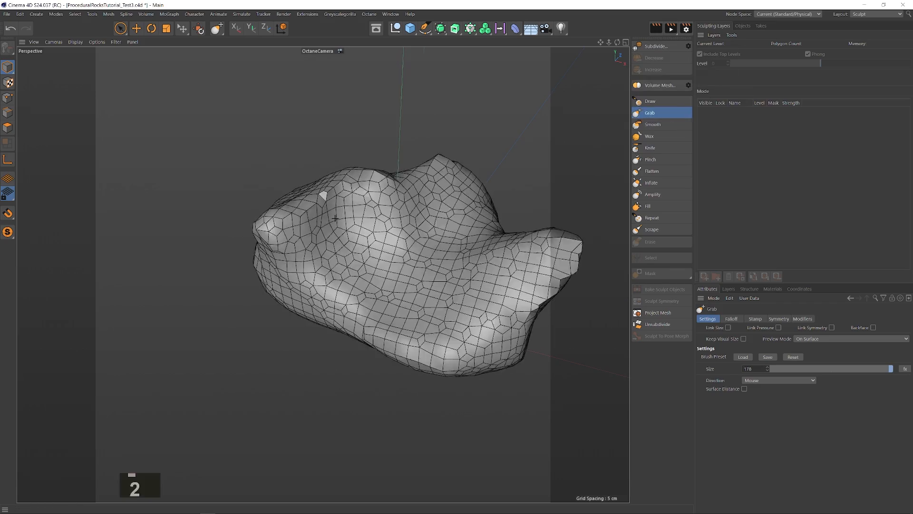
mouse_move(335, 218)
mouse_down()
mouse_move(311, 276)
mouse_move(235, 381)
mouse_move(459, 271)
mouse_up()
drag(251, 186, 501, 159)
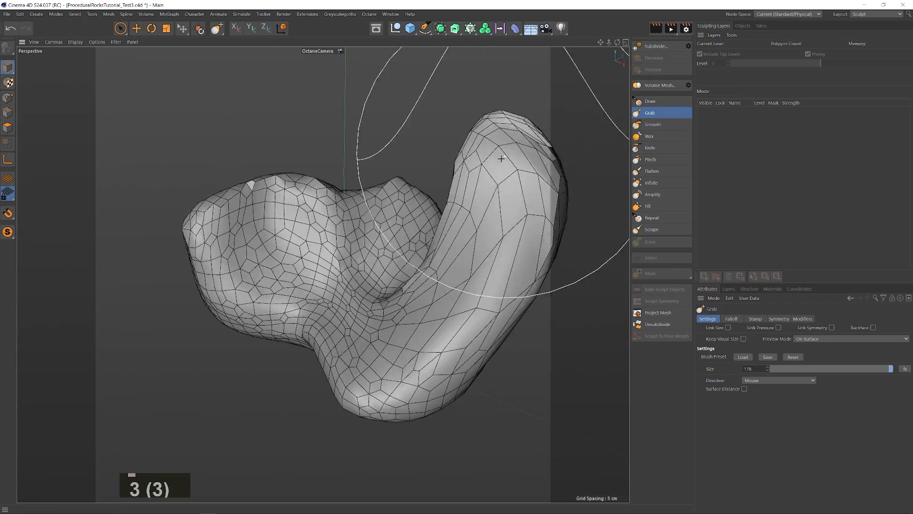
Inflate the tall protrusion, smooth the sculpted surface and reactivate the Grab brush
click(651, 182)
drag(571, 159, 485, 122)
click(652, 125)
mouse_move(401, 137)
mouse_down()
mouse_move(233, 135)
mouse_move(285, 114)
mouse_up()
click(651, 114)
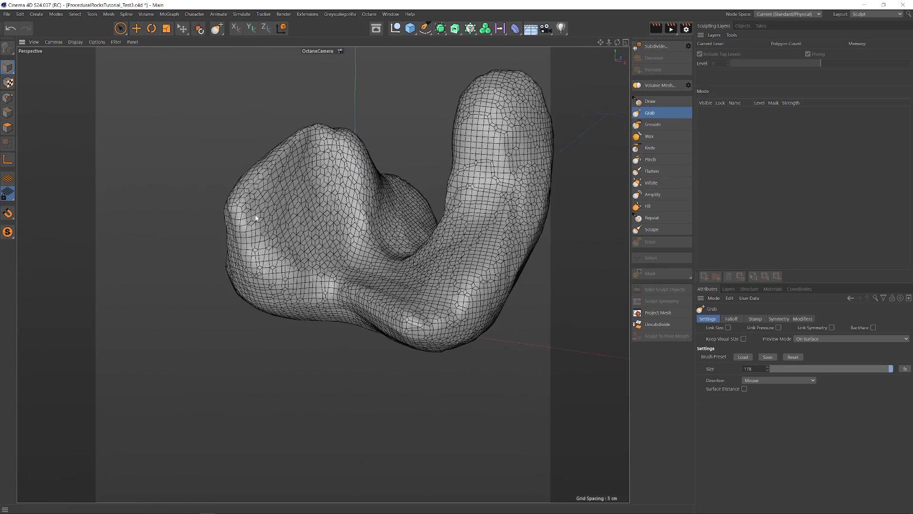
Reshape the shorter lobe with the Grab brush and remesh the sculpt with Volume Mesh
drag(255, 221, 333, 224)
click(661, 86)
Sculpt raised ridges and carved grooves over both lobes and the base of the mesh with the Draw brush
click(650, 101)
mouse_move(504, 238)
mouse_down()
mouse_move(493, 347)
mouse_move(469, 337)
mouse_up()
mouse_move(469, 336)
mouse_down()
mouse_move(438, 167)
mouse_move(440, 97)
mouse_move(390, 221)
mouse_move(404, 157)
mouse_up()
mouse_move(404, 157)
mouse_down()
mouse_move(360, 267)
mouse_move(309, 230)
mouse_move(304, 166)
mouse_up()
drag(304, 166, 345, 183)
mouse_move(345, 183)
ctrl+mouse_down()
mouse_move(366, 300)
mouse_move(371, 208)
mouse_move(261, 214)
mouse_move(164, 173)
ctrl+mouse_up()
mouse_move(164, 174)
ctrl+mouse_down()
mouse_move(203, 306)
mouse_move(257, 314)
ctrl+mouse_up()
drag(257, 314, 314, 247)
mouse_move(314, 247)
ctrl+mouse_down()
mouse_move(322, 297)
mouse_move(285, 264)
ctrl+mouse_up()
Return to the Startup (User) layout and move the sculpted sphere's axis down towards the middle of its base
click(861, 13)
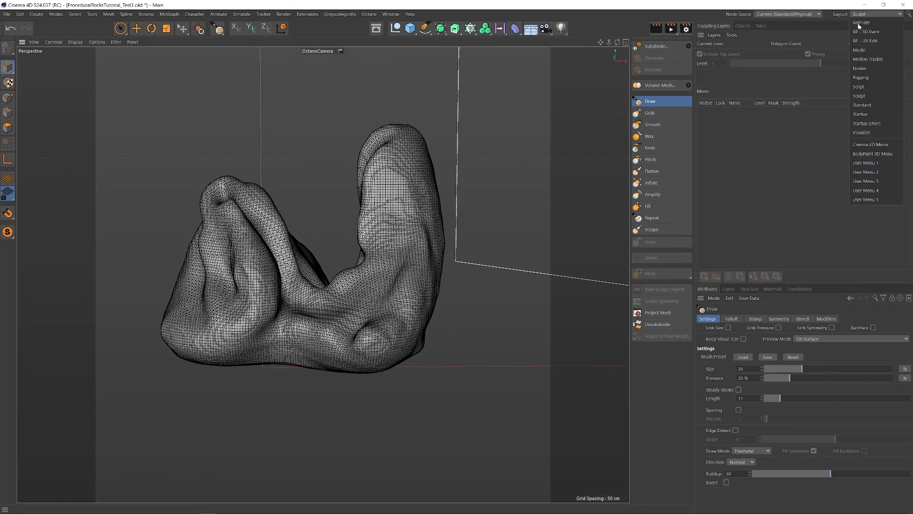
click(866, 123)
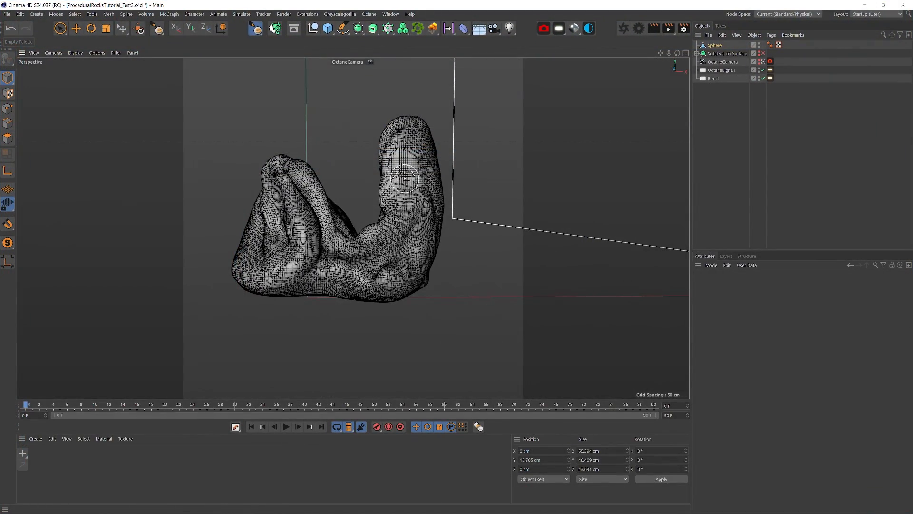
key(e)
drag(406, 190, 420, 202)
drag(361, 217, 385, 267)
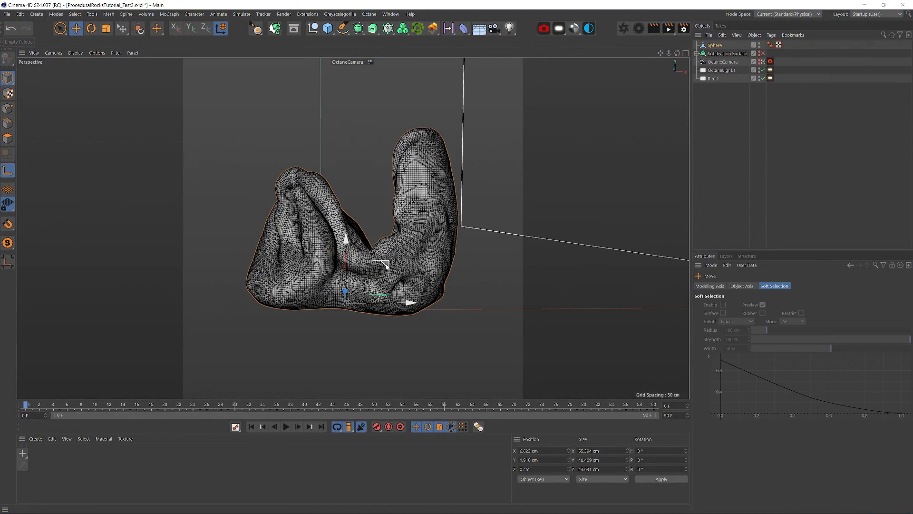
Fine-tune the axis position at the sculpt's base in the orthographic views, leave axis editing and return to the perspective view
middle_click(391, 271)
drag(527, 309, 673, 321)
drag(658, 329, 512, 336)
drag(219, 317, 320, 313)
drag(194, 327, 192, 329)
click(8, 169)
middle_click(20, 127)
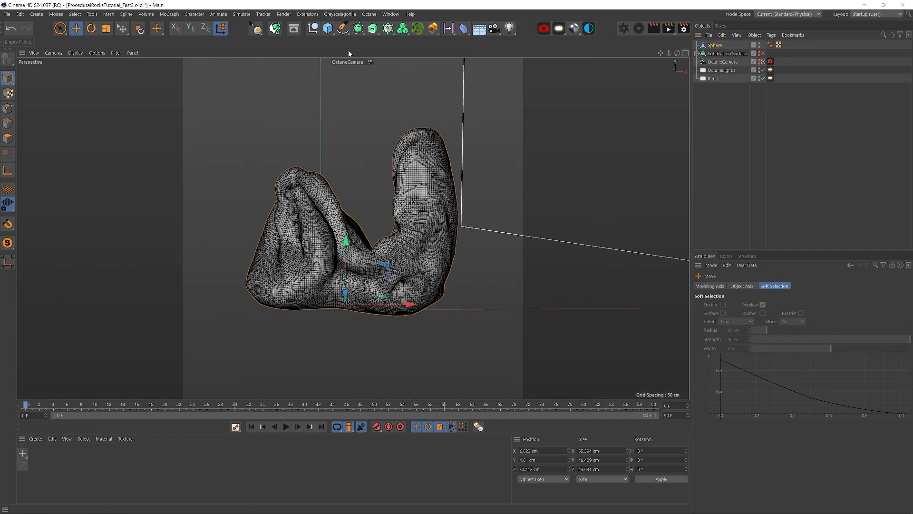
Save the project and rotate the sculpted sphere while checking it in the Octane live render
key(ctrl+s)
key(r)
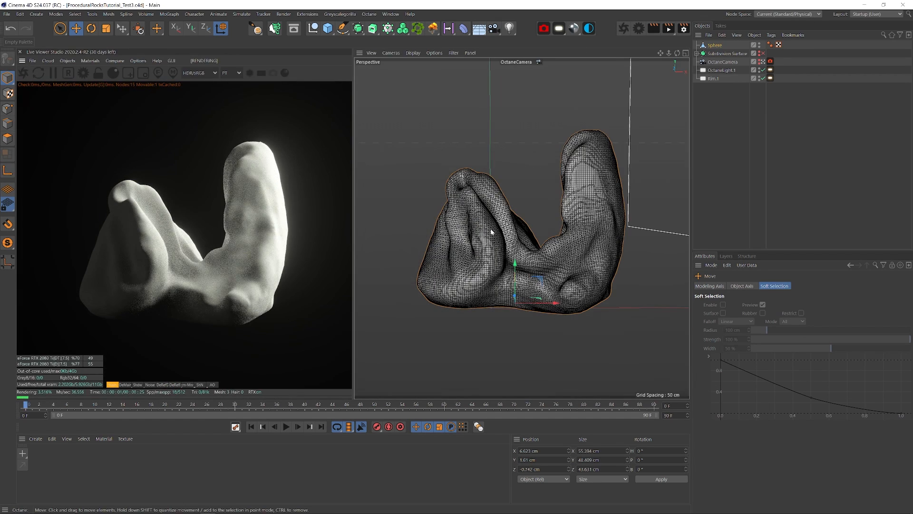
drag(561, 314, 513, 321)
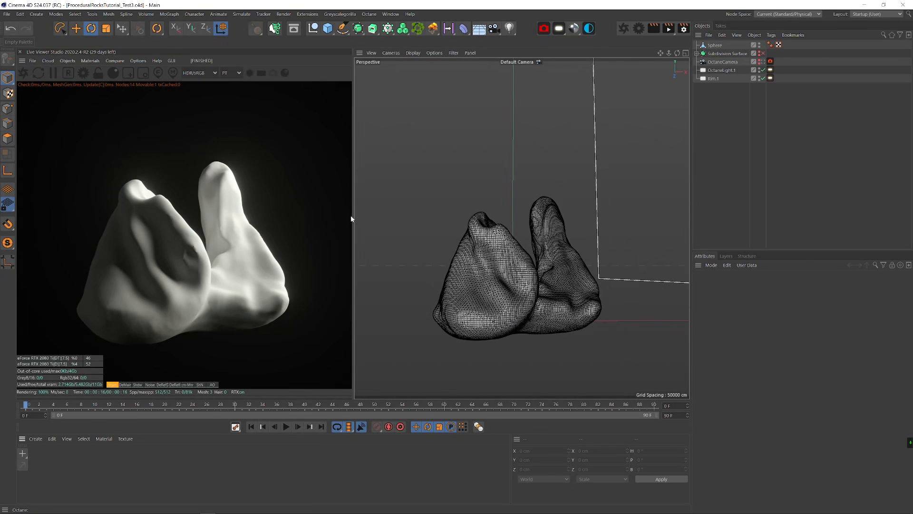
Create an Octane universal material, assign it to the sphere and open it for editing
click(574, 29)
click(49, 457)
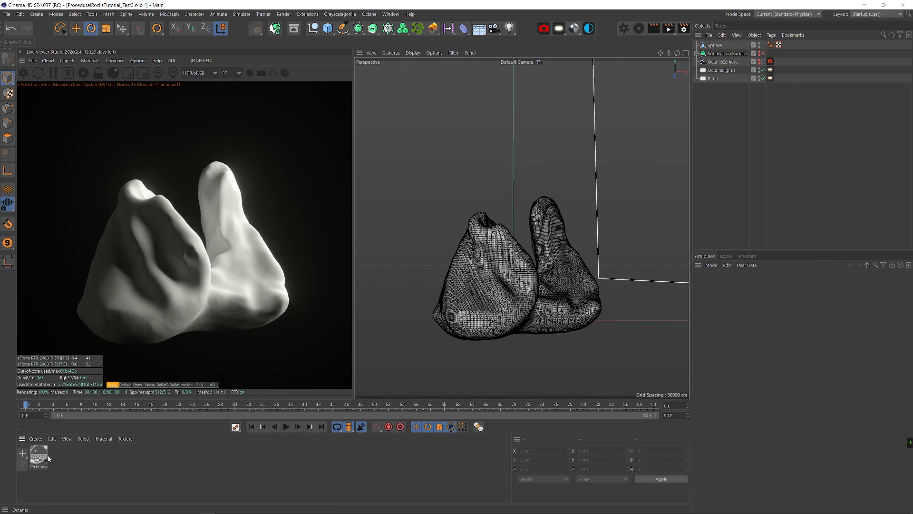
drag(799, 109, 782, 45)
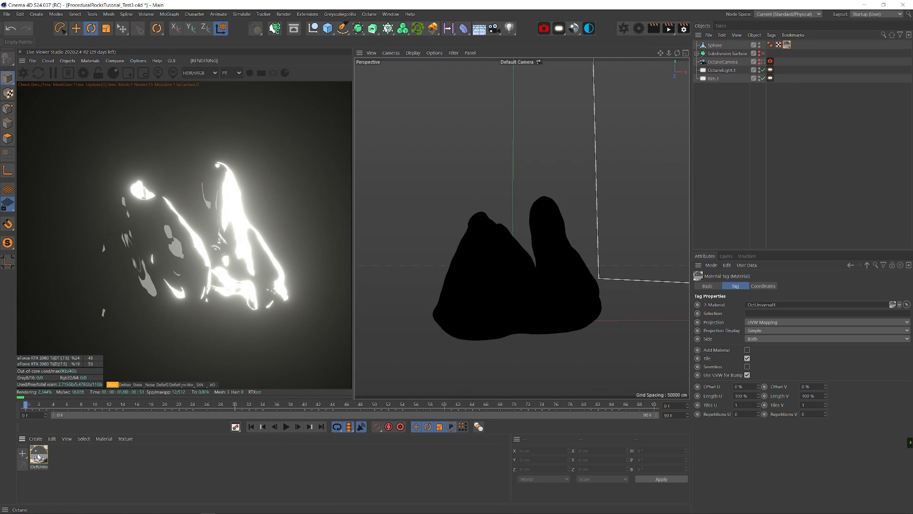
double_click(32, 466)
drag(207, 203, 531, 112)
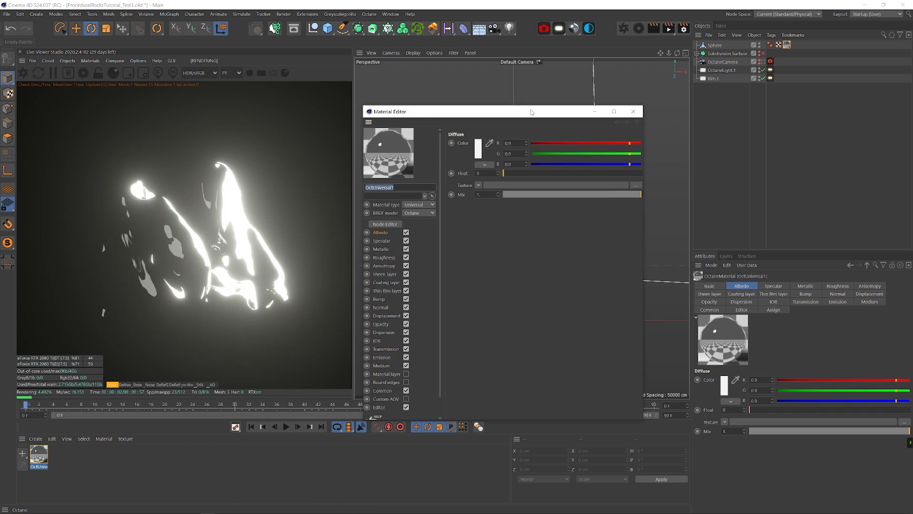
Lower the bloom strength in Octane's post-processing settings
click(646, 29)
click(35, 28)
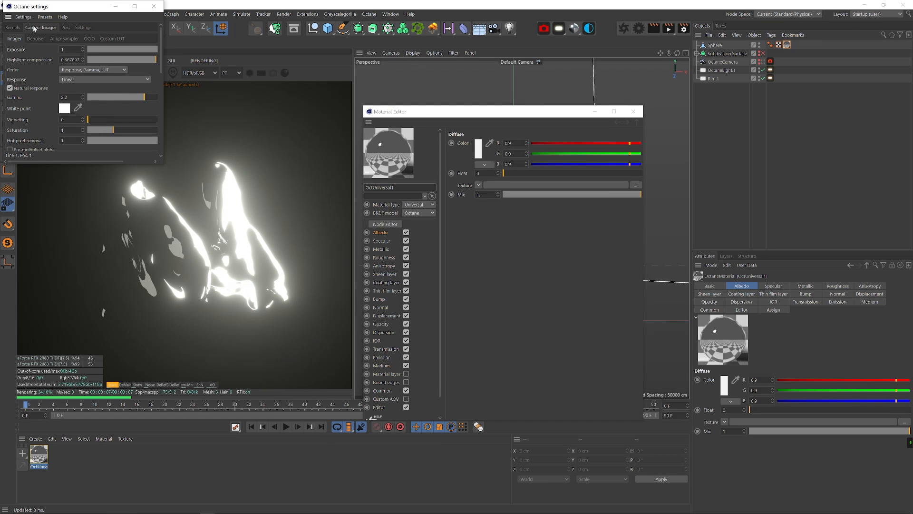
click(67, 29)
drag(164, 163, 309, 188)
drag(265, 45, 242, 44)
click(299, 6)
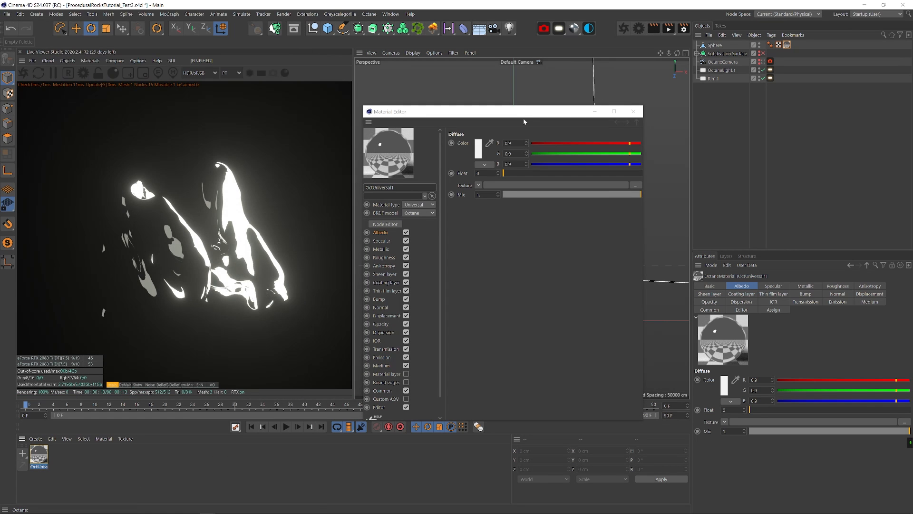
Set the universal material's BRDF model to GGX and its metallic value to 0 in the node editor
drag(525, 122, 545, 101)
click(436, 219)
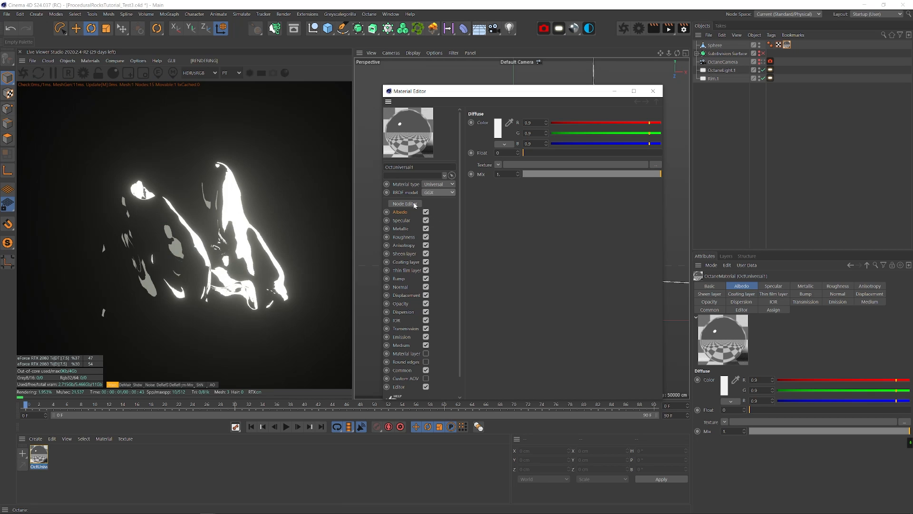
click(415, 205)
drag(285, 171, 495, 115)
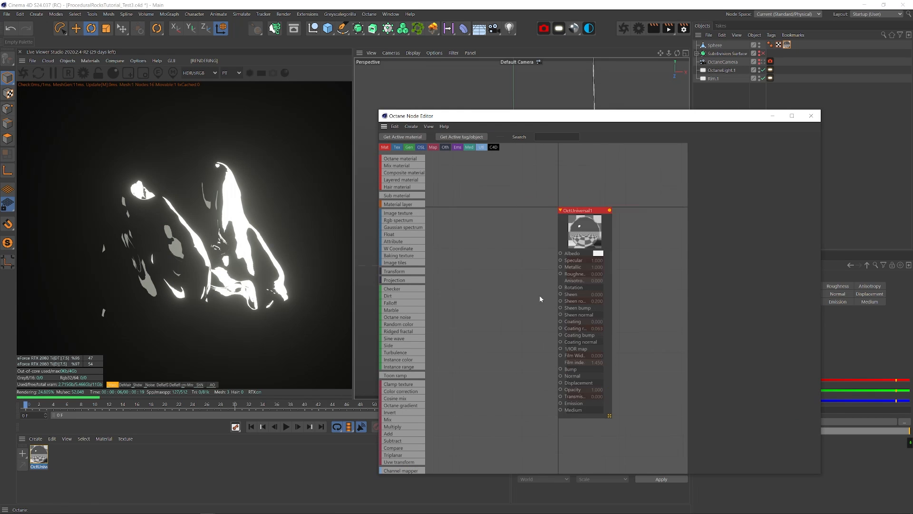
click(801, 147)
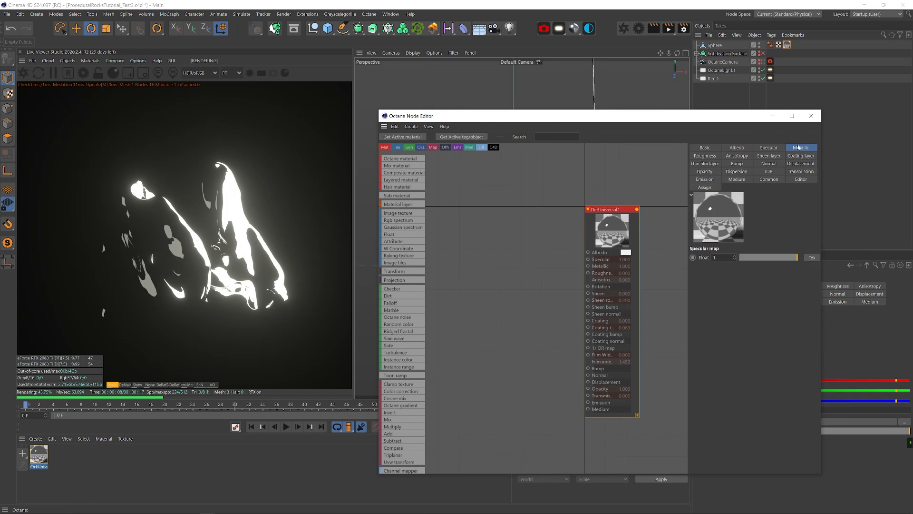
drag(795, 259, 666, 256)
Disable the material's Anisotropy, Sheen layer, Coating layer, Opacity and Emission channels
click(706, 149)
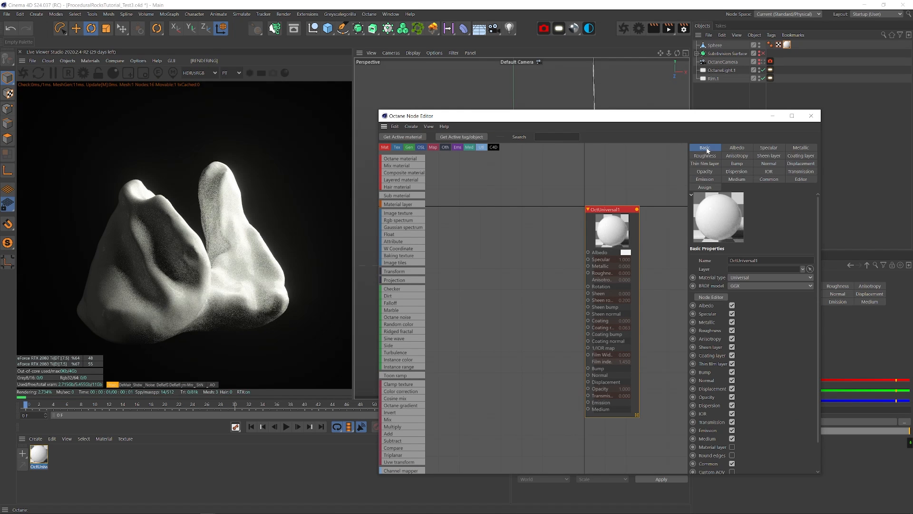
click(732, 339)
click(732, 347)
click(732, 356)
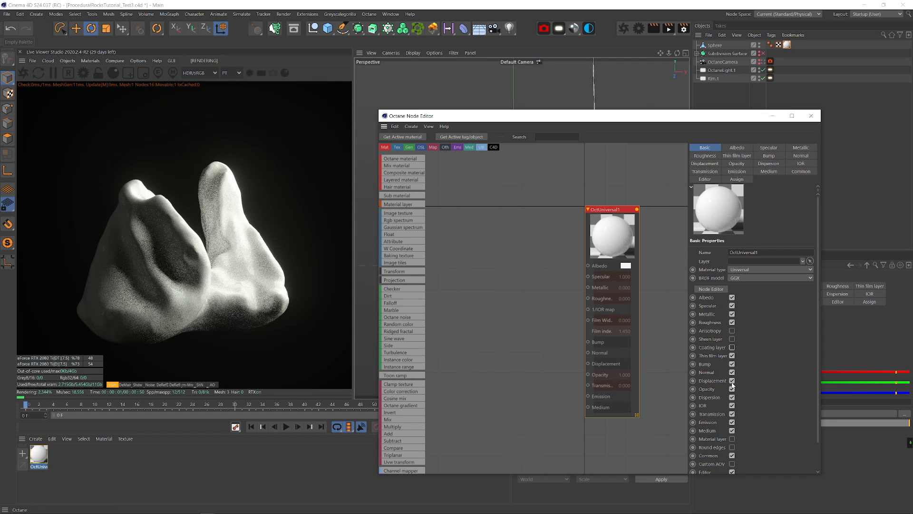
click(732, 397)
click(732, 422)
Add an Octane noise node before the material and duplicate it directly below
key(2)
drag(615, 266, 586, 300)
key(1)
drag(487, 243, 486, 242)
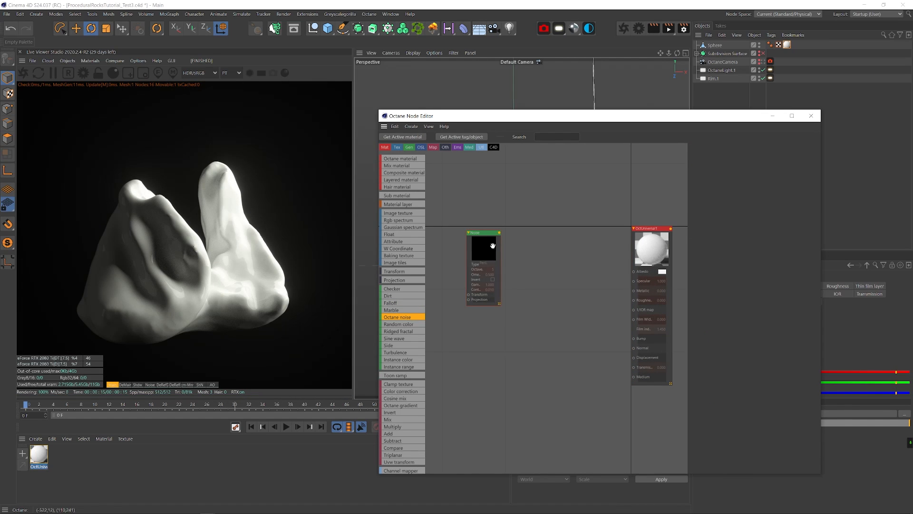
drag(500, 278, 490, 273)
ctrl+drag(469, 244, 468, 292)
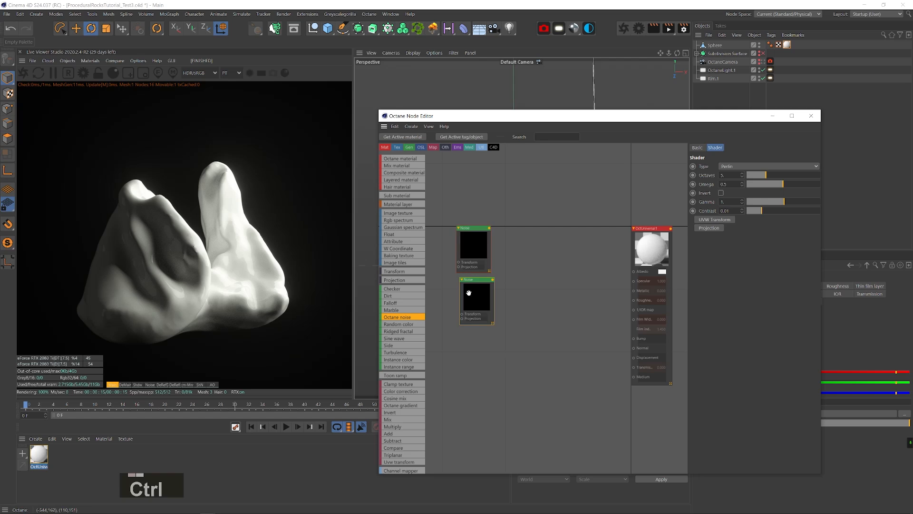
Add a texture projection node to the lower noise and connect it to the upper noise's projection input as well
click(716, 228)
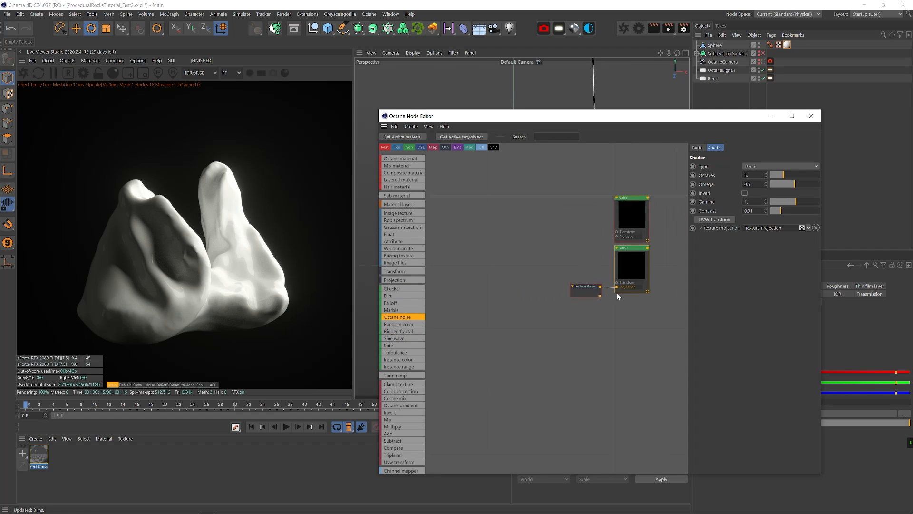
drag(573, 289, 485, 290)
click(448, 287)
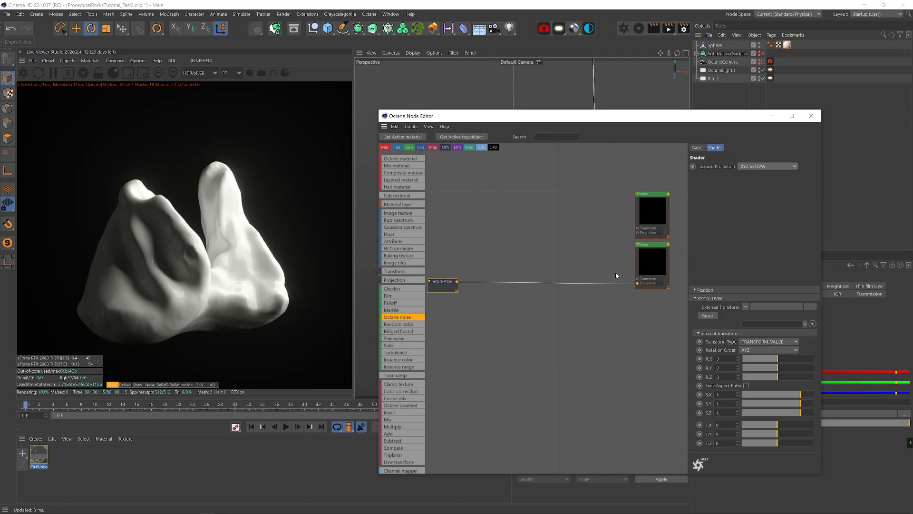
drag(573, 243, 638, 233)
middle_drag(653, 212, 496, 222)
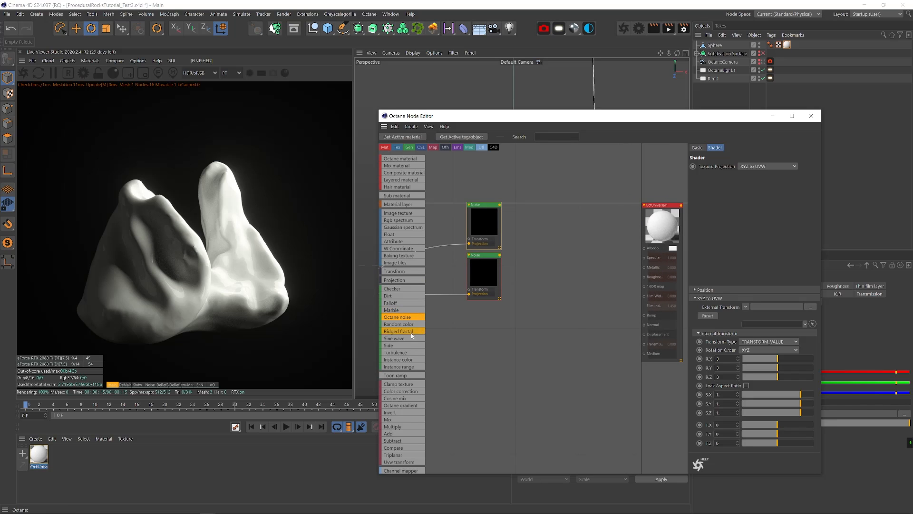
Combine both noises in an Add node, the lower one through an Octane gradient, and connect the result to the material's albedo
drag(389, 434, 525, 263)
drag(528, 259, 534, 243)
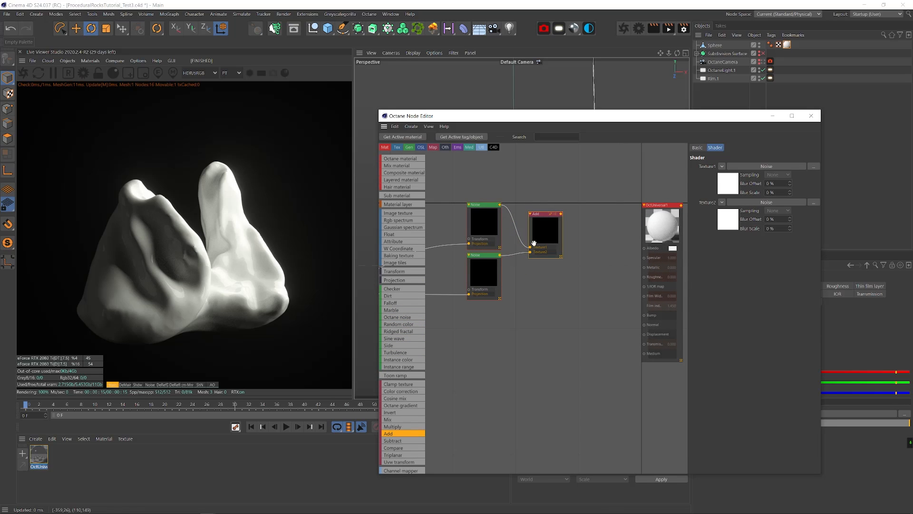
drag(416, 398, 472, 232)
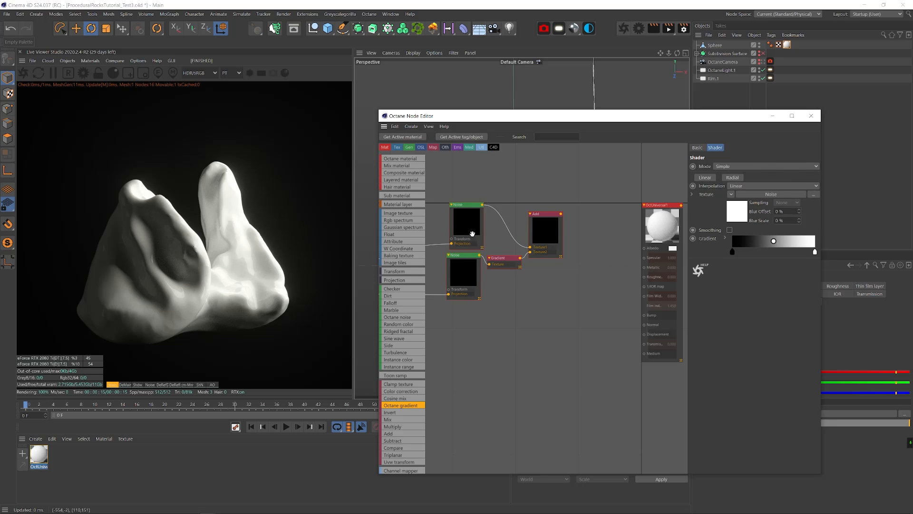
click(553, 227)
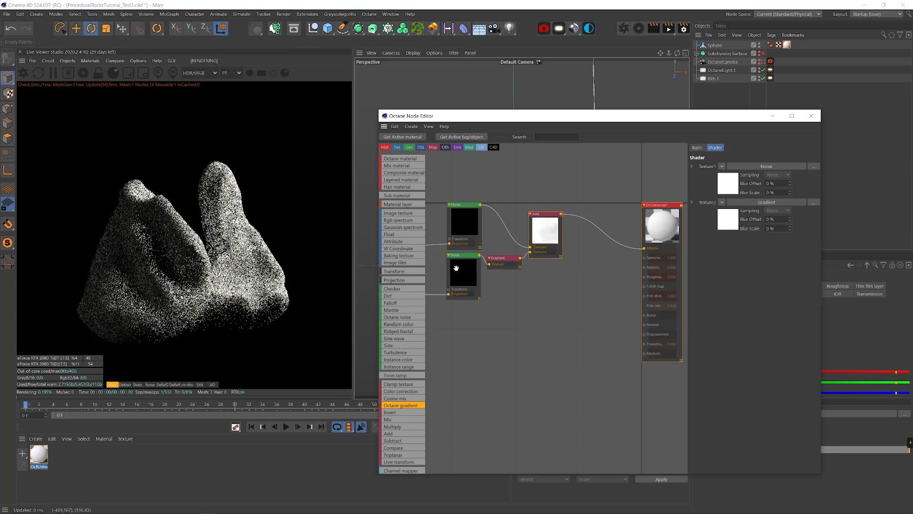
Solo the gradient and set the lower noise to 7 octaves, omega about 0.91 and contrast about 2.72
click(517, 266)
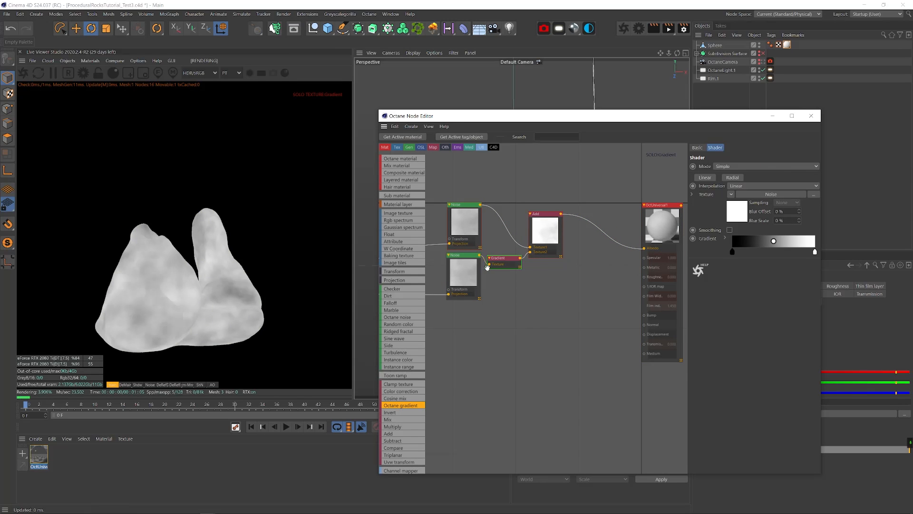
click(464, 282)
drag(802, 183, 803, 213)
click(790, 175)
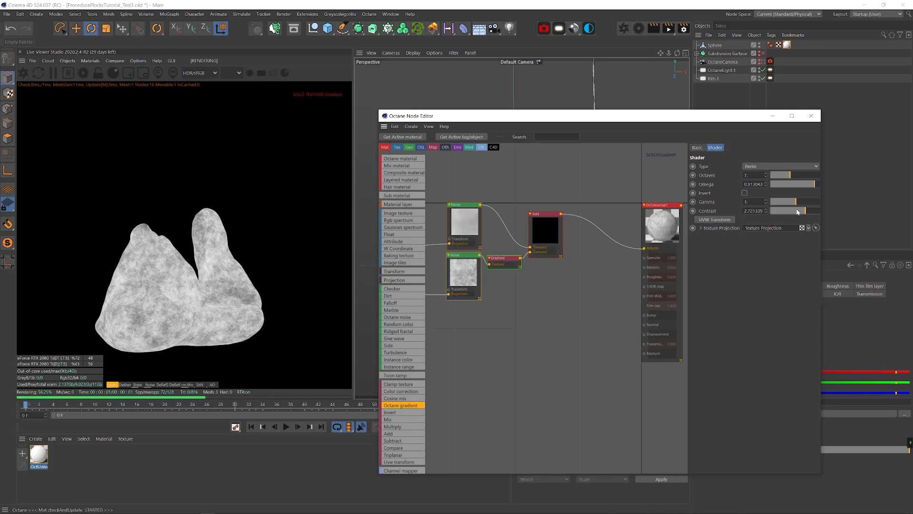
Change the black start knot of the lower noise's gradient to a brown colour
click(502, 262)
double_click(732, 253)
click(694, 259)
click(739, 269)
click(776, 277)
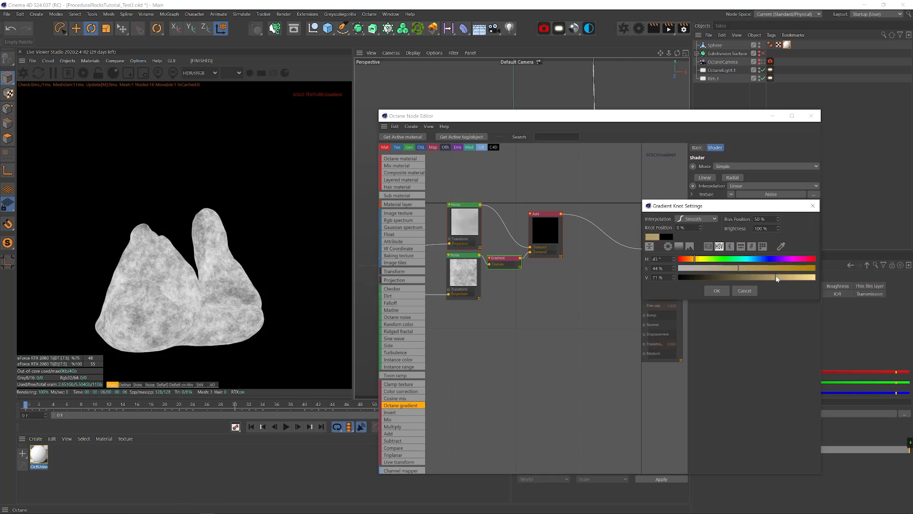
click(716, 289)
Colour the bright end of the lower gradient light orange, shift that knot inward and place a paler knot at the end
double_click(814, 253)
click(875, 278)
click(801, 291)
drag(814, 253, 787, 253)
double_click(814, 253)
click(800, 291)
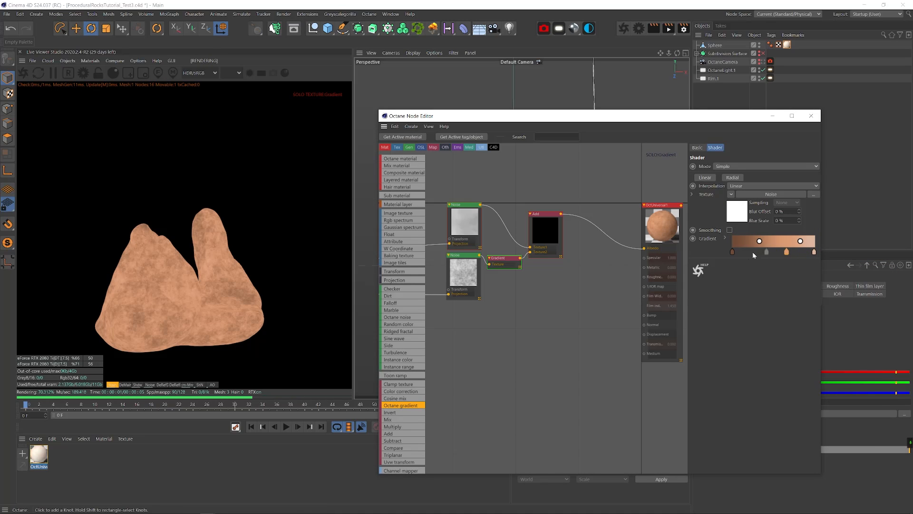
Solo the Add node and set the upper noise to Circular with 9 octaves, omega about 0.85, gamma about 3.46 and contrast about 6.7
click(543, 221)
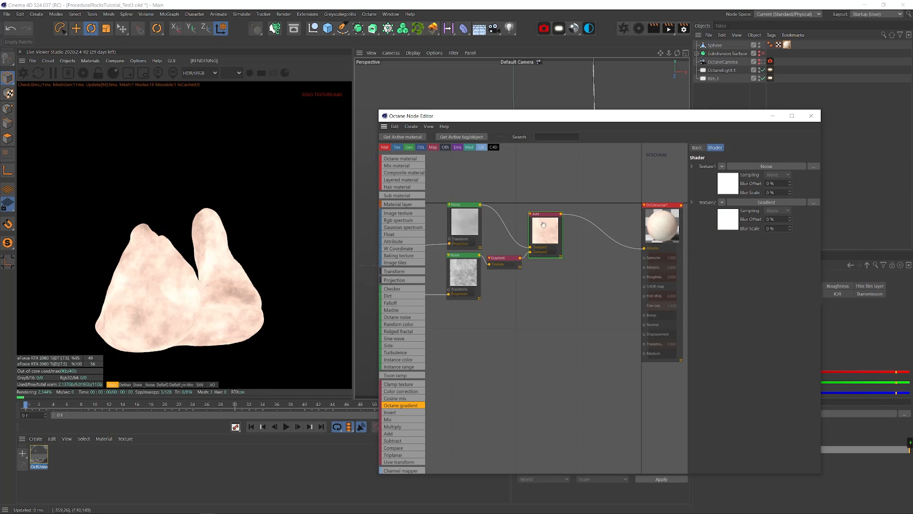
click(790, 166)
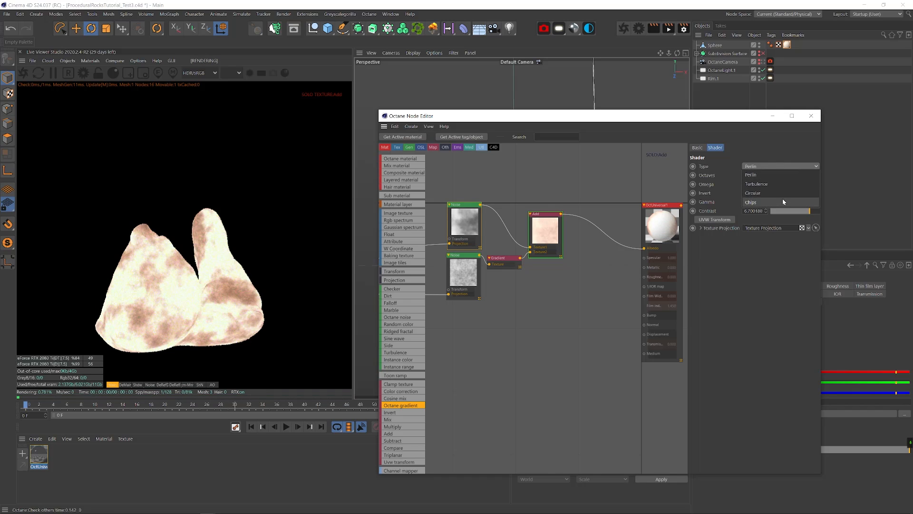
click(783, 199)
drag(793, 205, 812, 185)
click(798, 176)
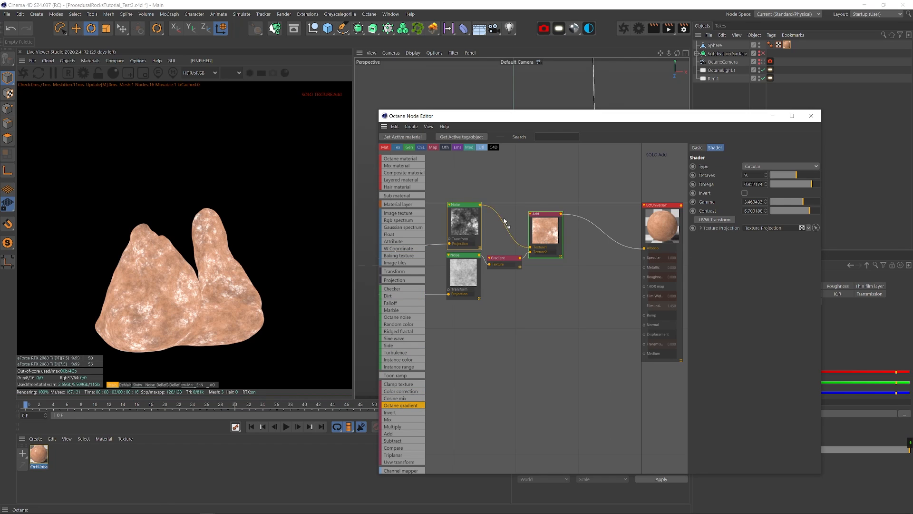
Insert an Octane gradient between the upper noise and the Add node and colour its end knot pale blue
drag(504, 220, 504, 235)
double_click(815, 252)
click(799, 269)
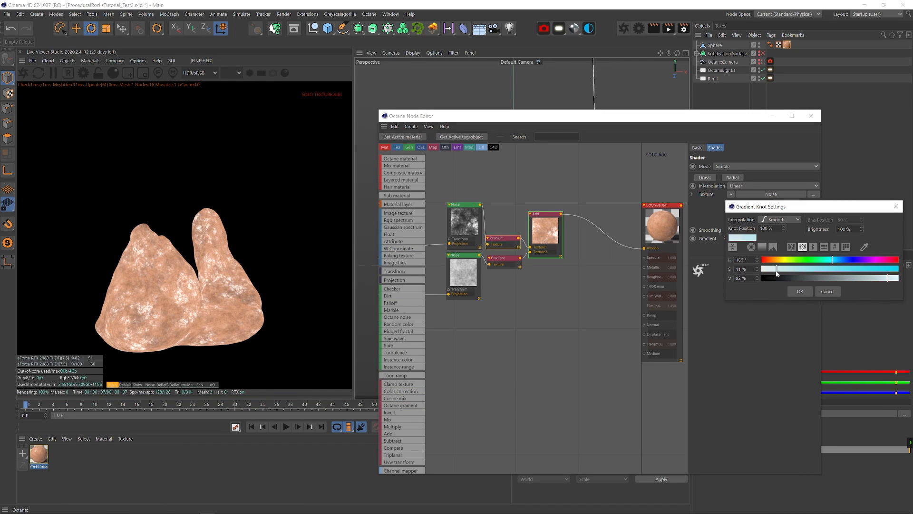
click(800, 292)
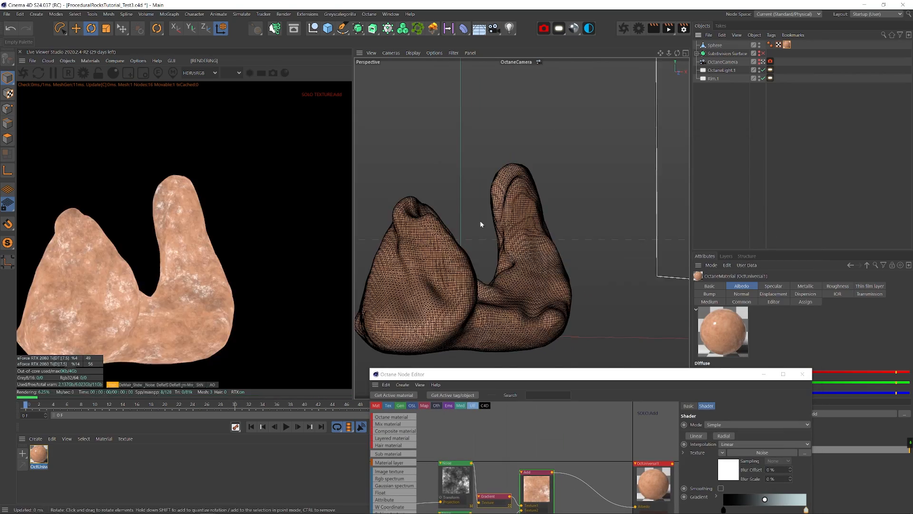
Check the texture close up on the rock and add a UVW transform node to the upper noise
scroll(512, 246, up, 3)
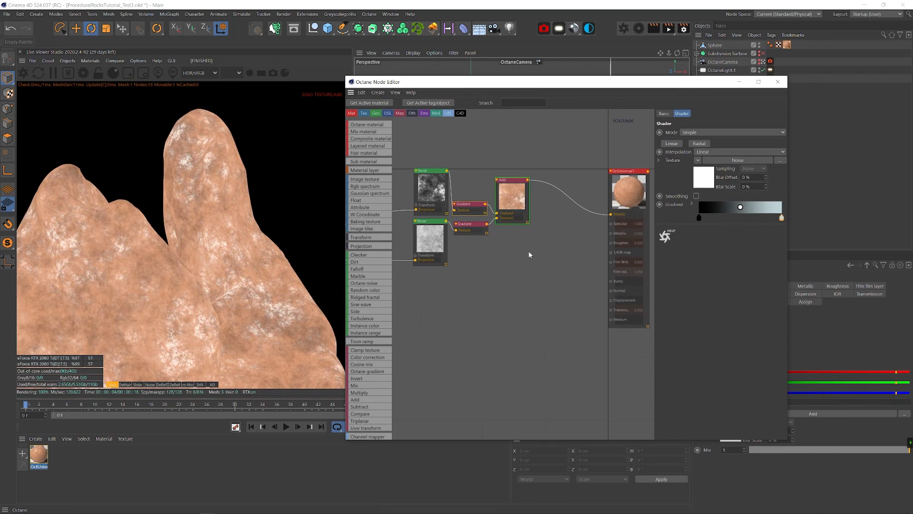
click(433, 196)
click(701, 186)
middle_drag(495, 210, 628, 220)
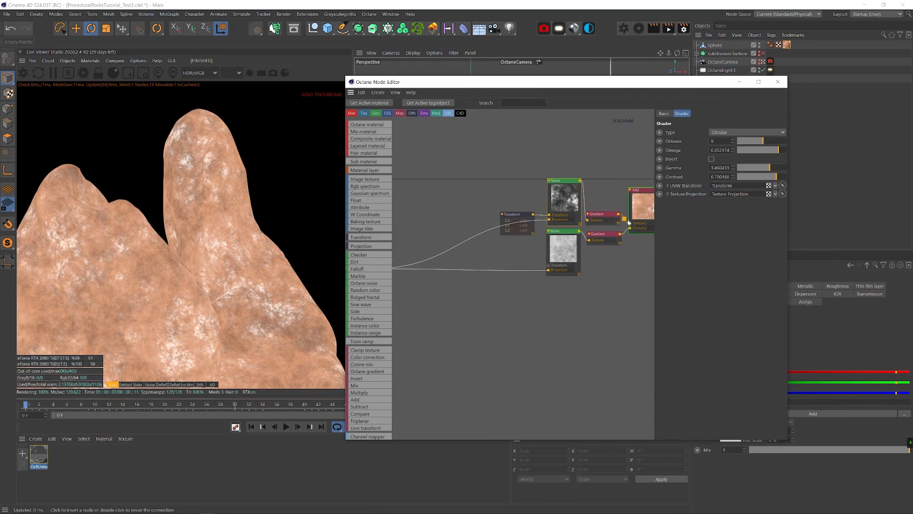
Scale the upper noise's transform to about 11.6 and set that noise to 13 octaves, omega about 0.99 and gamma about 2.55
drag(526, 215, 514, 196)
drag(766, 196, 784, 197)
click(565, 191)
drag(764, 141, 762, 167)
key(shift+Down)
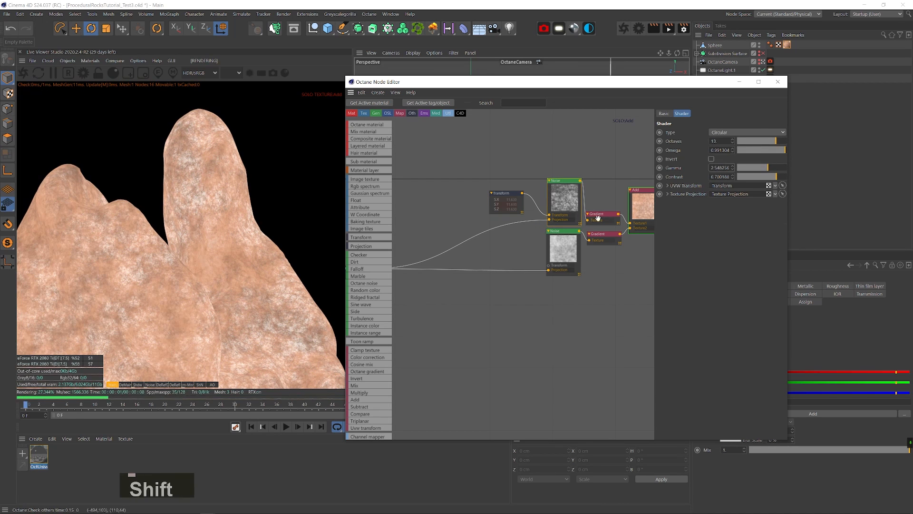
Recolour the upper gradient's end knot as muted blue with hue 186°, saturation 26% and value 76%, and save the project
click(597, 214)
double_click(782, 217)
drag(848, 244, 834, 247)
click(767, 257)
double_click(782, 217)
drag(775, 236, 765, 237)
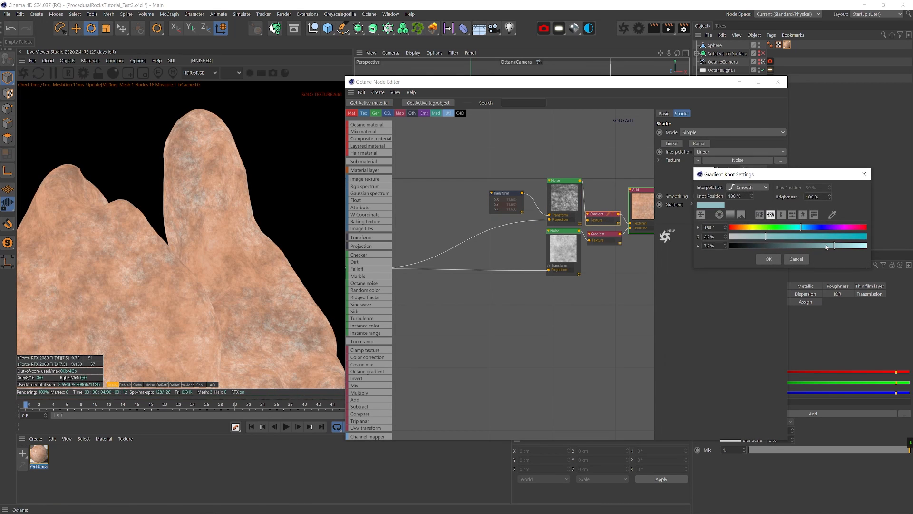
key(Return)
key(1)
key(ctrl+s)
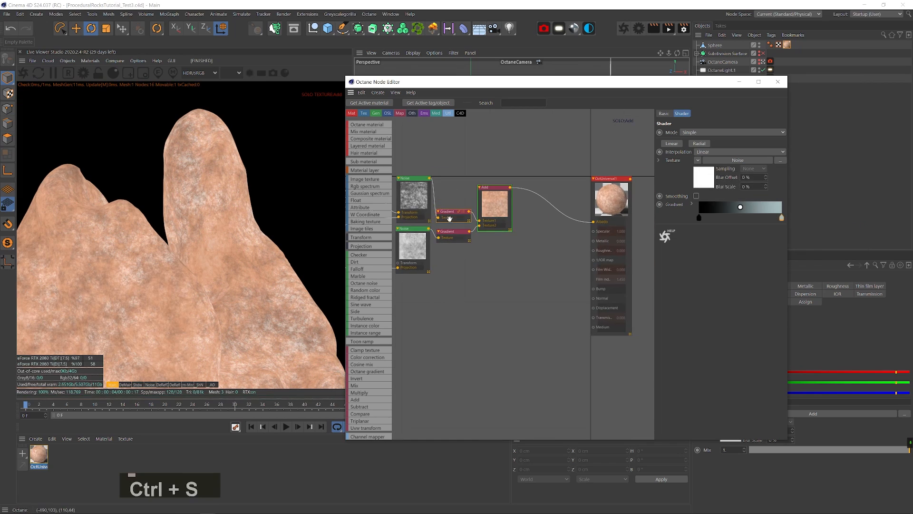
Turn off the solo preview and connect the Add node's output to the material's bump input
middle_drag(492, 186, 506, 174)
click(507, 174)
key(alt+w)
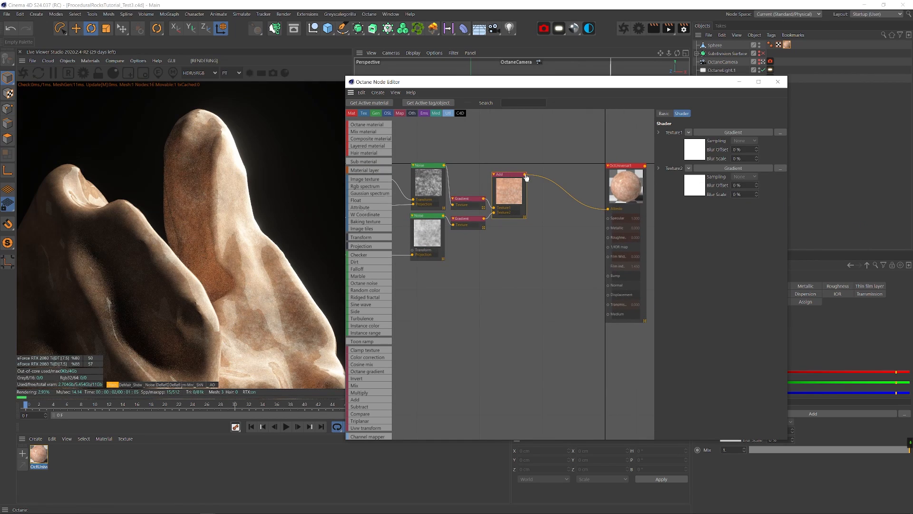
drag(613, 280, 609, 276)
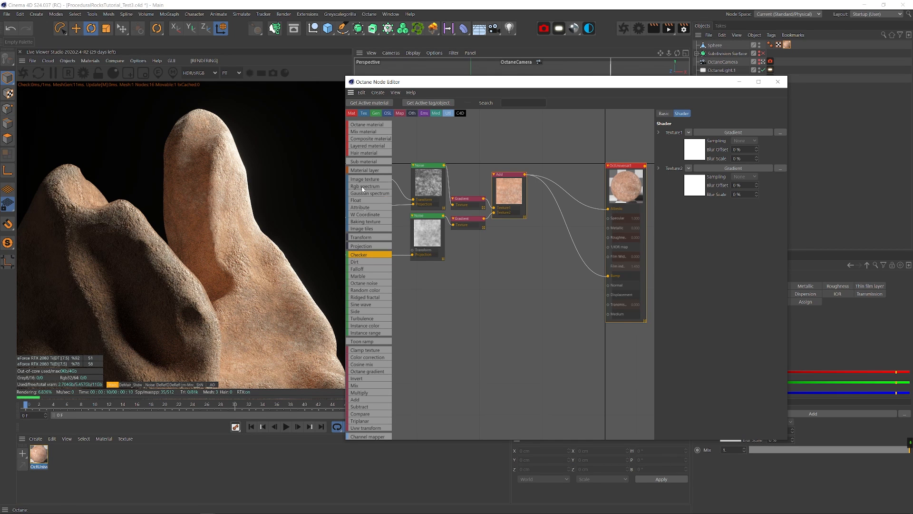
Add an Octane noise below the Add node, feed it into the material's roughness and link the shared Texture Projection to it
click(428, 182)
click(418, 226)
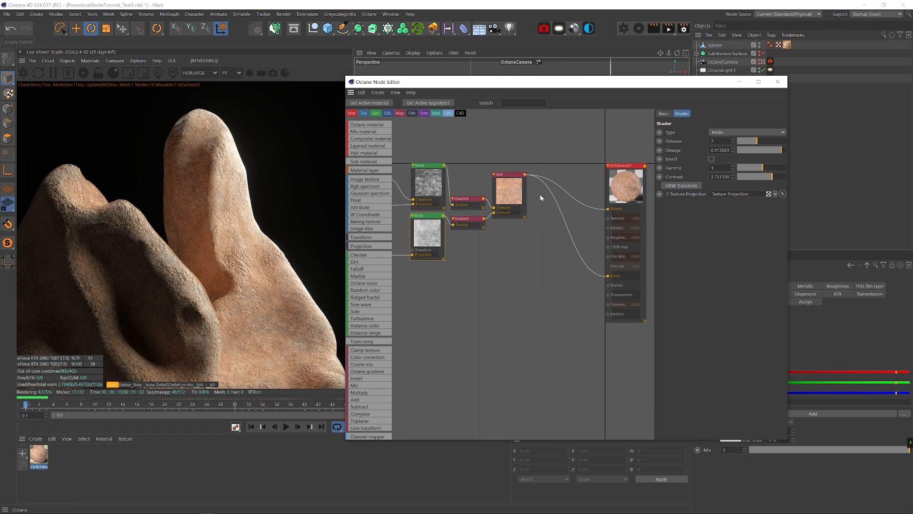
middle_drag(534, 241, 527, 245)
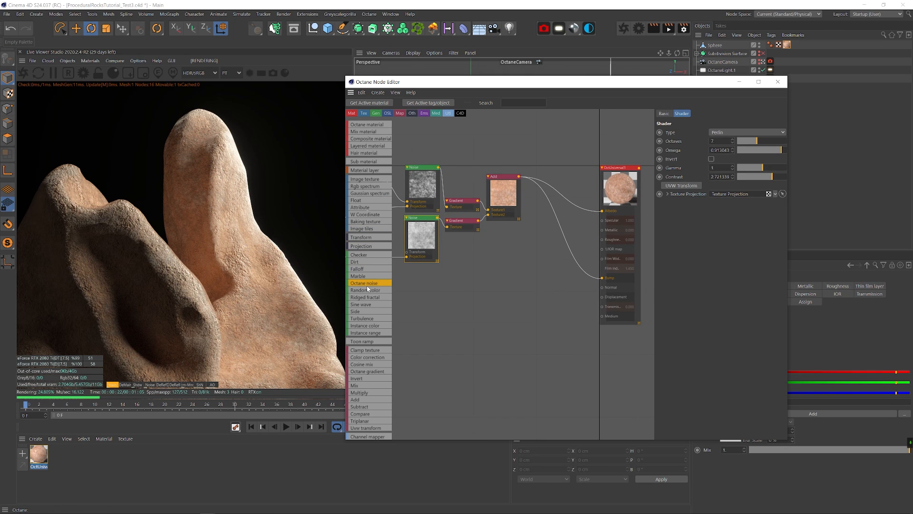
drag(367, 288, 514, 253)
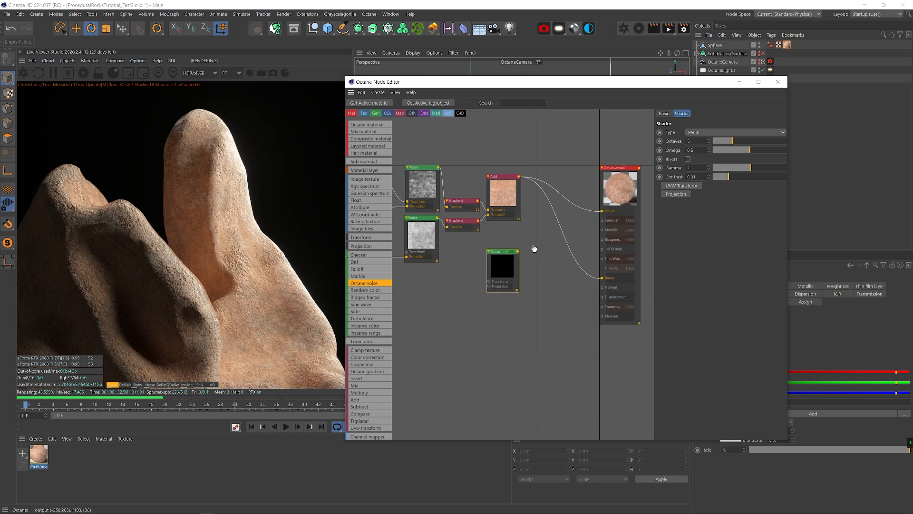
drag(605, 242, 604, 240)
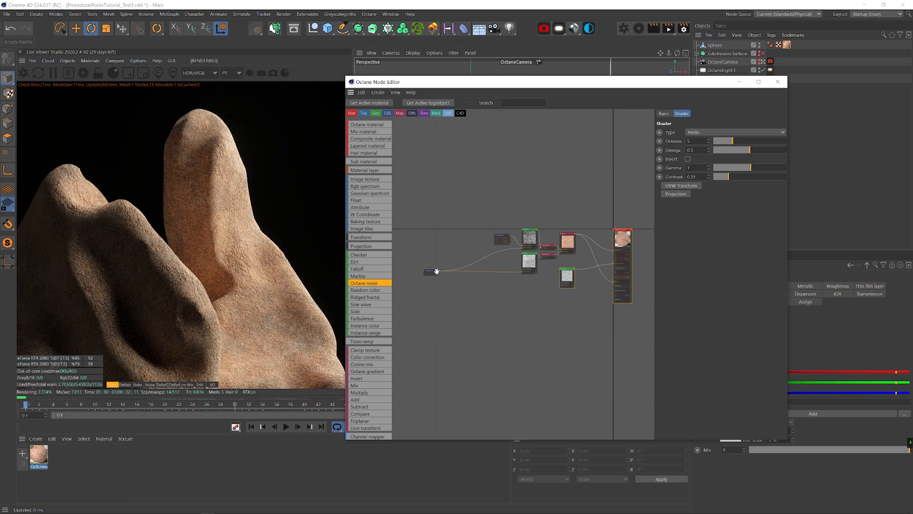
drag(432, 269, 627, 293)
middle_drag(616, 296, 460, 316)
scroll(499, 297, up, 4)
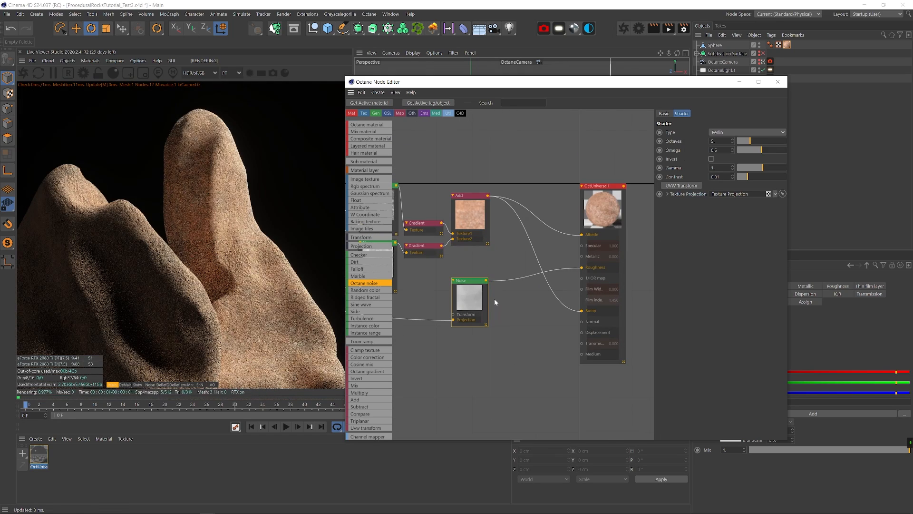
Set the roughness noise to 11 octaves, omega about 0.88, gamma about 0.70 and contrast about 2.46, and save the project
click(769, 141)
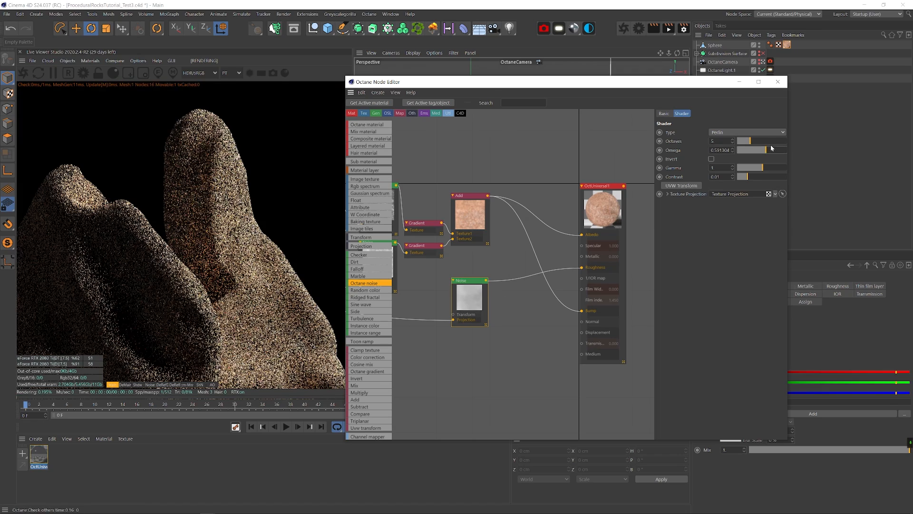
click(780, 150)
click(761, 168)
click(771, 177)
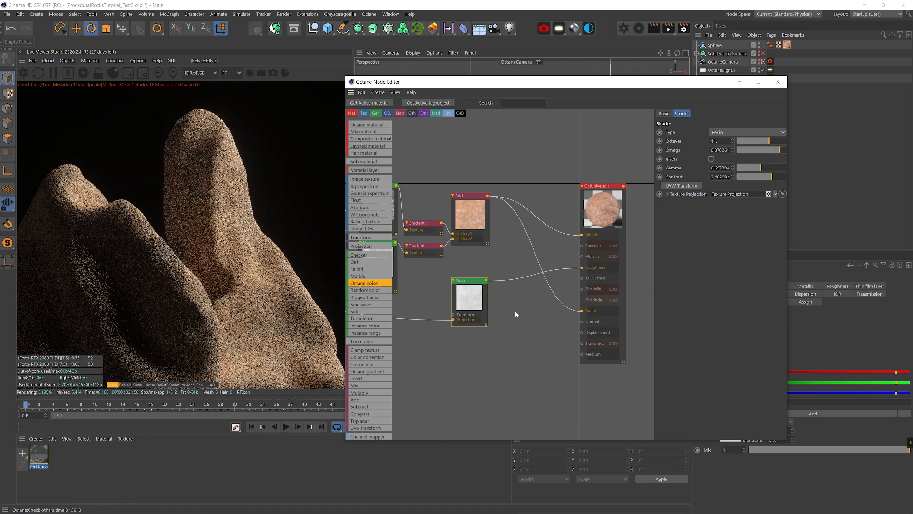
key(ctrl+s)
Preview the roughness noise solo, set its gamma to about 1.68 and contrast to about 7.4, and leave the solo preview
click(769, 168)
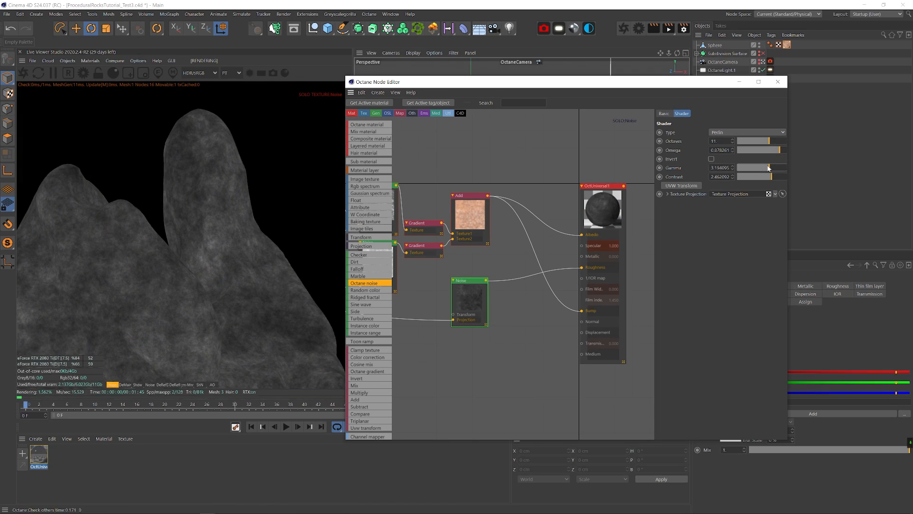
click(776, 176)
click(765, 167)
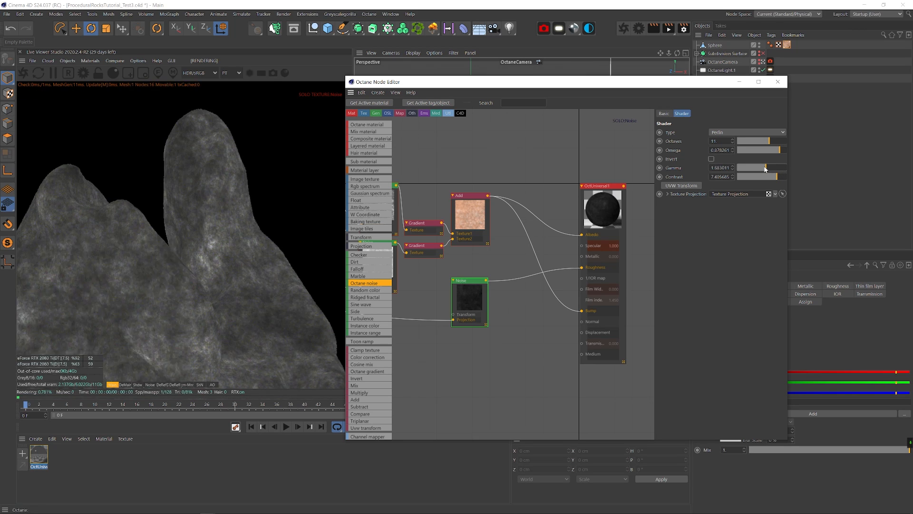
click(765, 167)
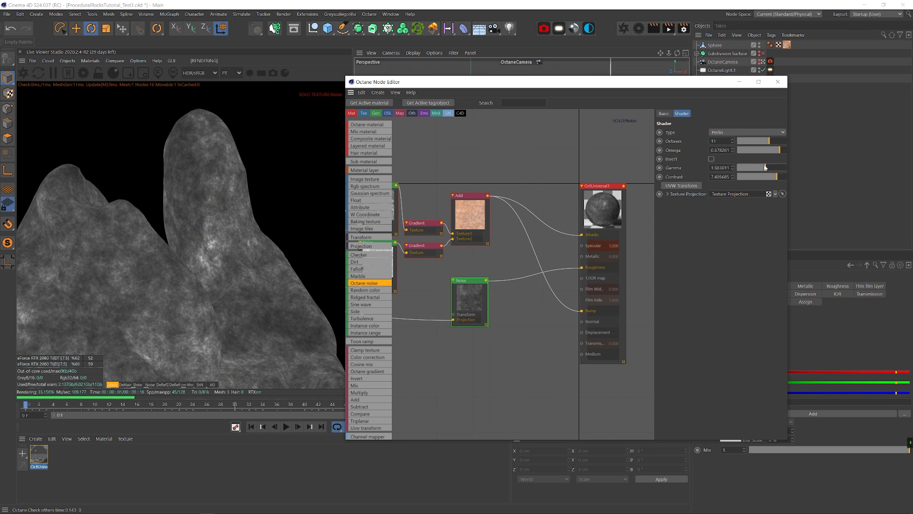
right_click(467, 292)
click(480, 302)
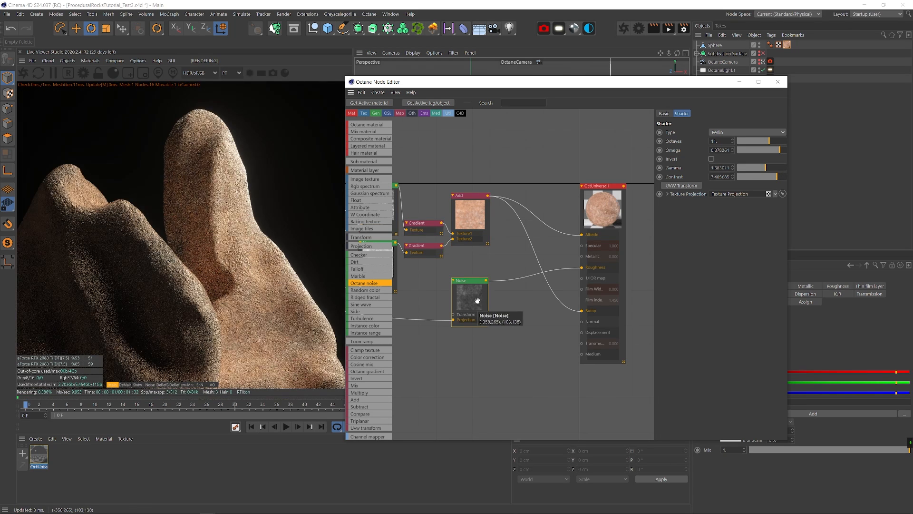
Rearrange the graph by moving the colour nodes and the roughness noise upward to free space below
middle_drag(477, 301, 566, 337)
drag(405, 196, 567, 297)
drag(558, 253, 557, 201)
middle_drag(538, 281, 477, 244)
drag(493, 300, 493, 277)
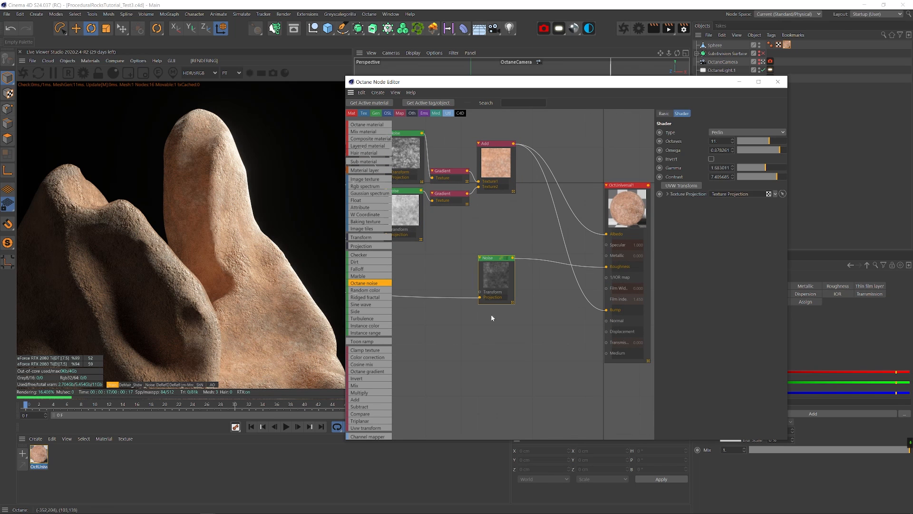
Add a displacement to the universal material and place its node below the roughness noise
click(625, 209)
click(686, 129)
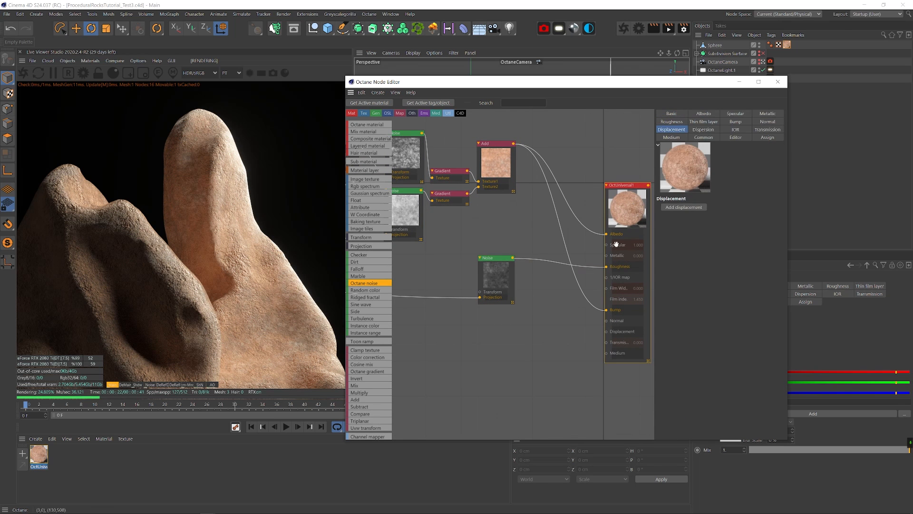
click(684, 208)
drag(570, 332, 514, 354)
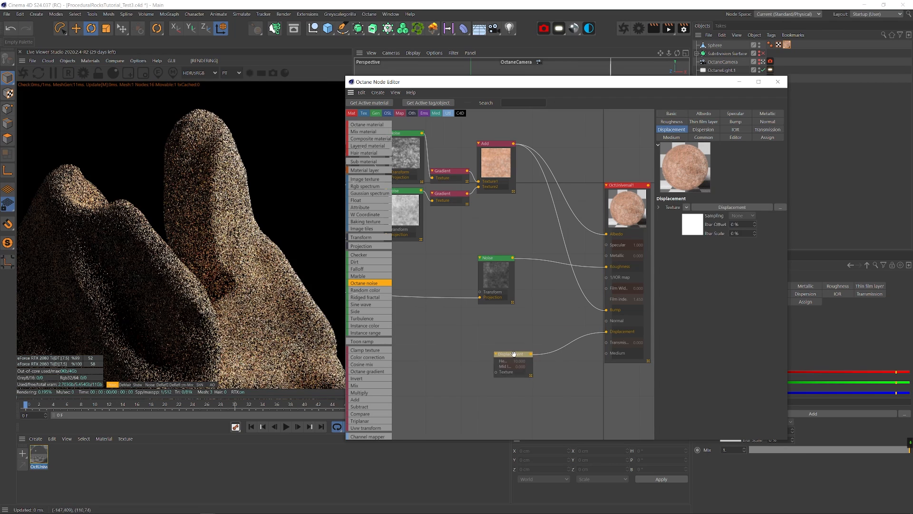
Switch the displacement node to Vertex displacement with a height of 1 cm and save the project
click(498, 355)
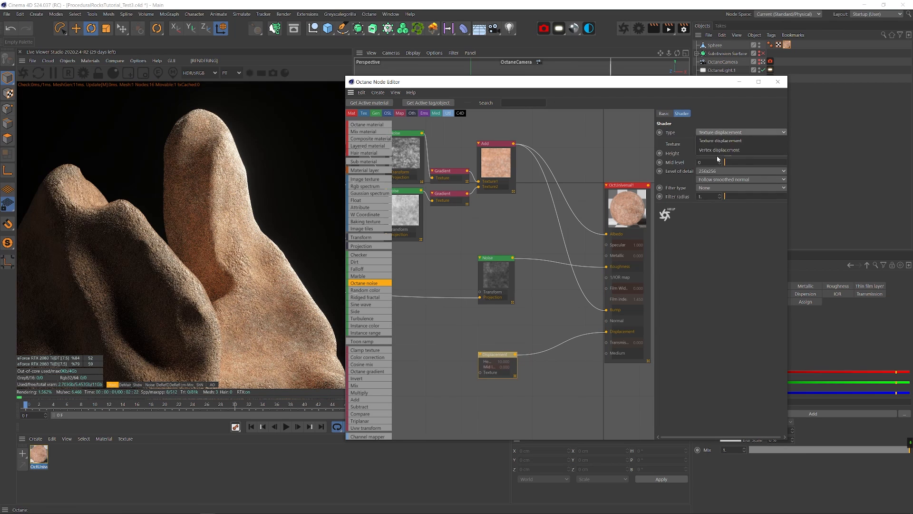
click(719, 150)
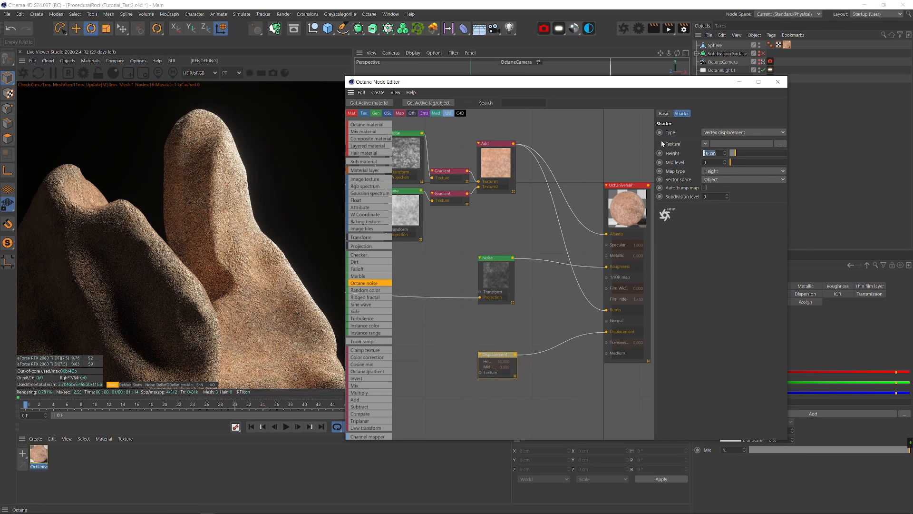
text(1)
key(Return)
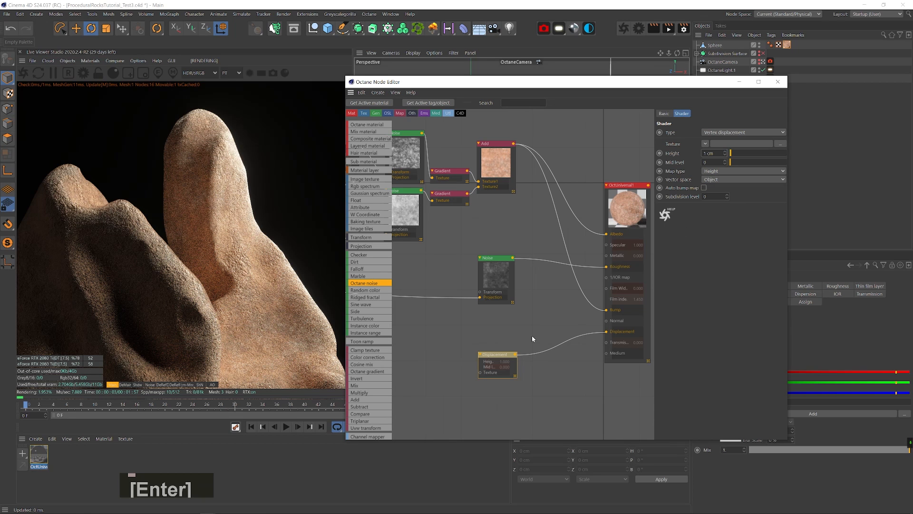
middle_drag(457, 344, 520, 335)
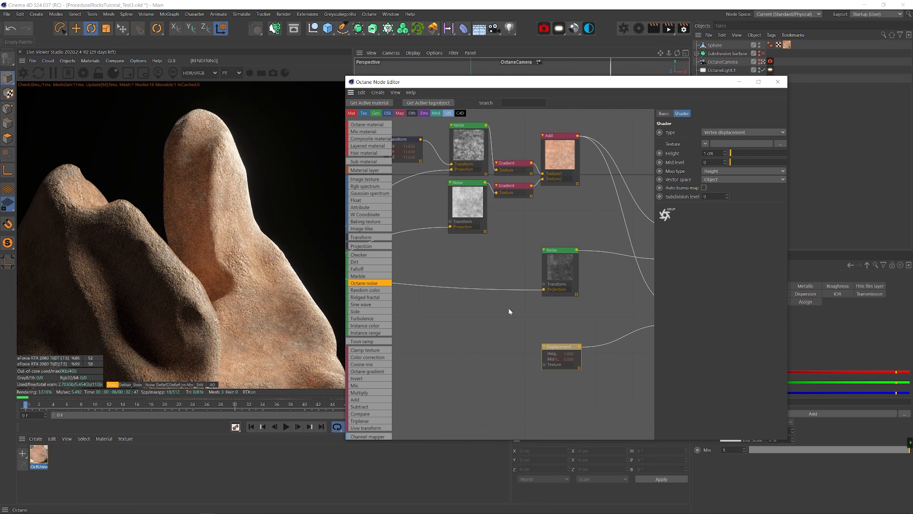
key(ctrl+s)
Duplicate the lower colour noise into the empty area and link the shared Texture Projection to the copy
middle_drag(454, 245, 483, 246)
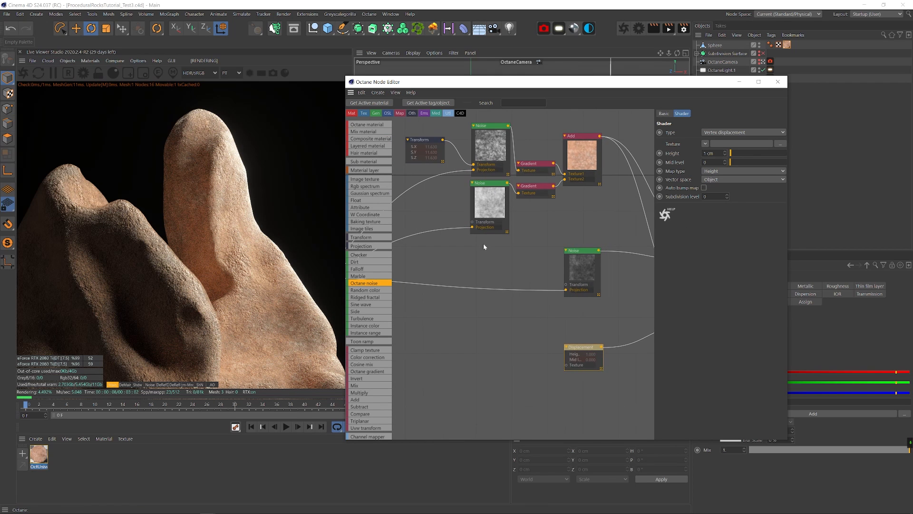
click(484, 202)
ctrl+drag(484, 201, 451, 359)
middle_drag(451, 359, 614, 293)
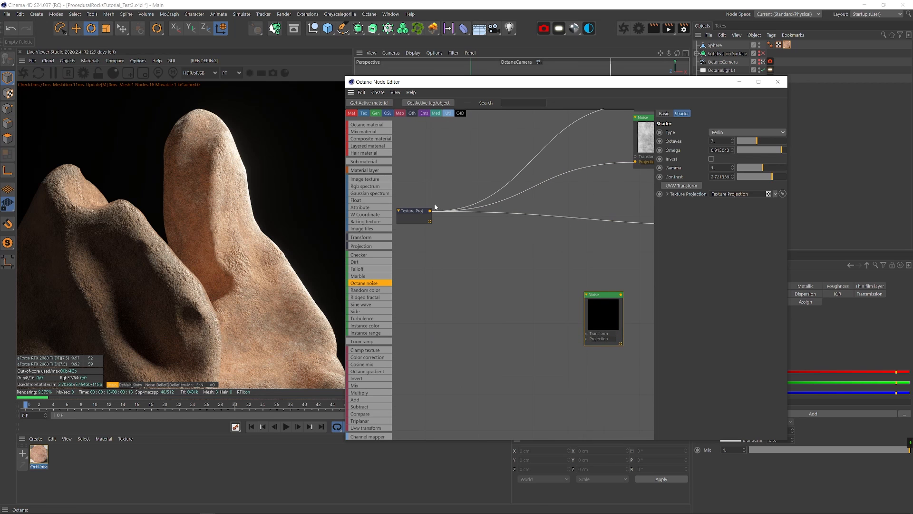
drag(592, 340, 586, 338)
drag(600, 310, 586, 341)
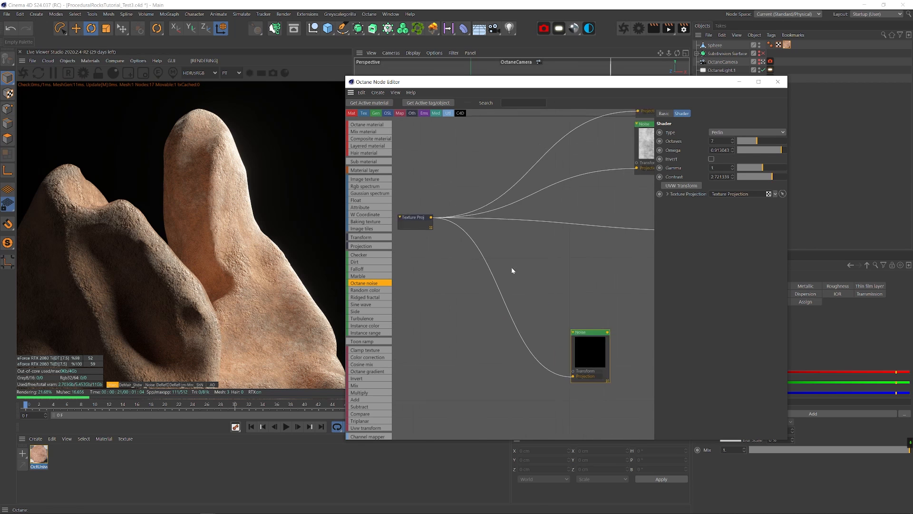
Add a new Octane noise above the duplicated one, link the shared Texture Projection to it and save the project
middle_drag(512, 267, 499, 267)
text(ctane noise)
key(Return)
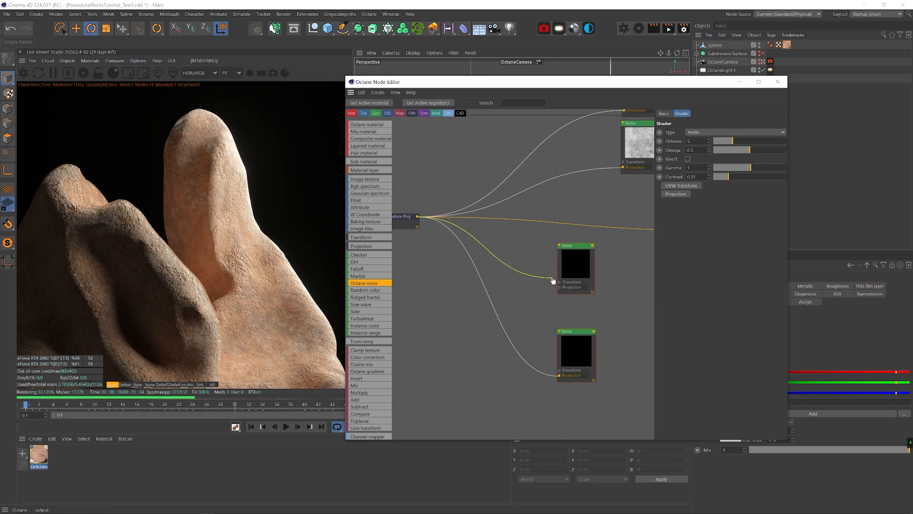
middle_drag(577, 273, 451, 261)
drag(445, 239, 444, 247)
key(ctrl+s)
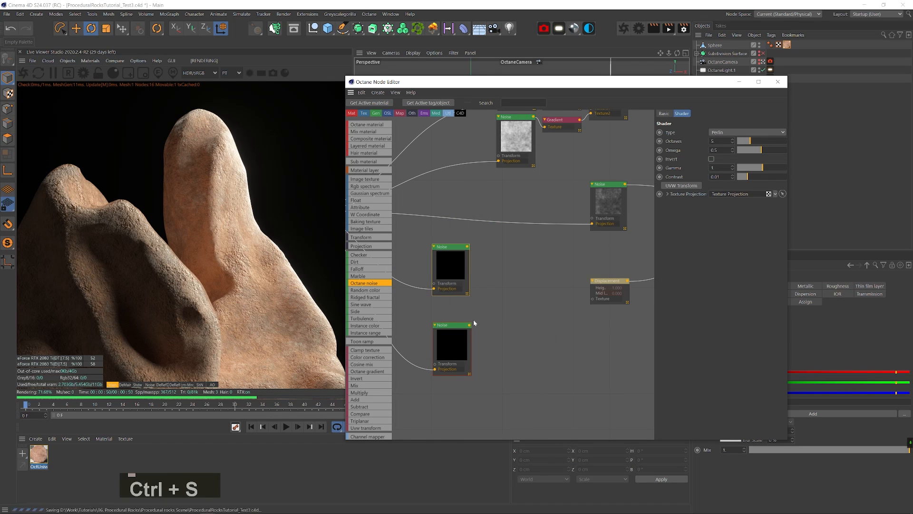
Connect the duplicated noise to the displacement's texture input and preview it solo on the rock
drag(470, 325, 592, 299)
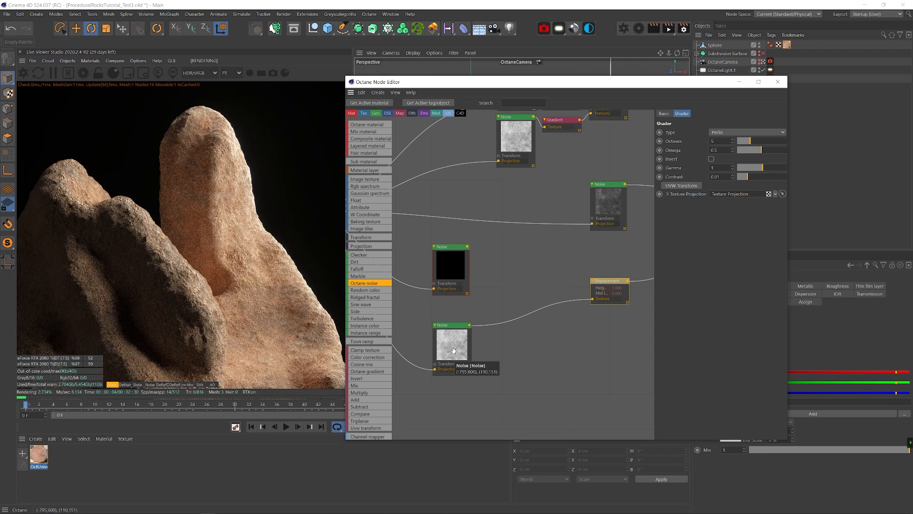
right_click(453, 350)
click(466, 358)
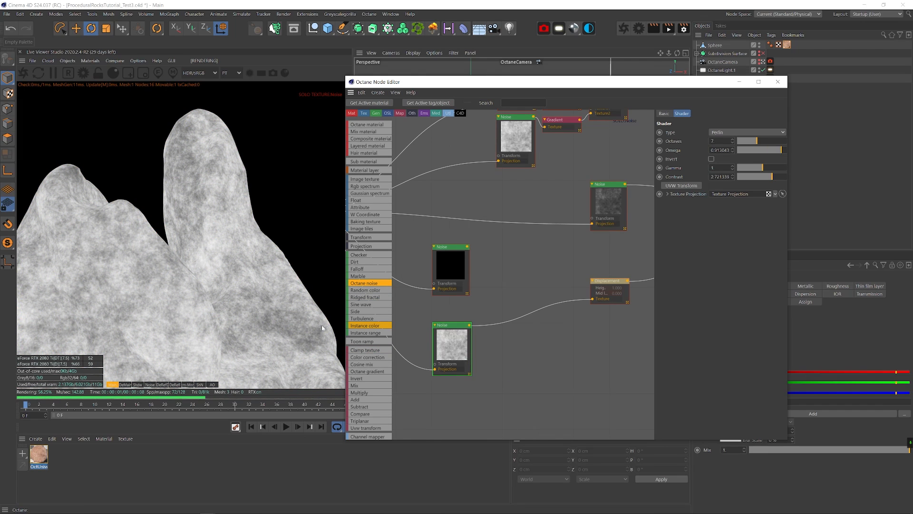
Feed the new upper noise into the displacement instead, solo it and set its type to Turbulence
right_click(451, 265)
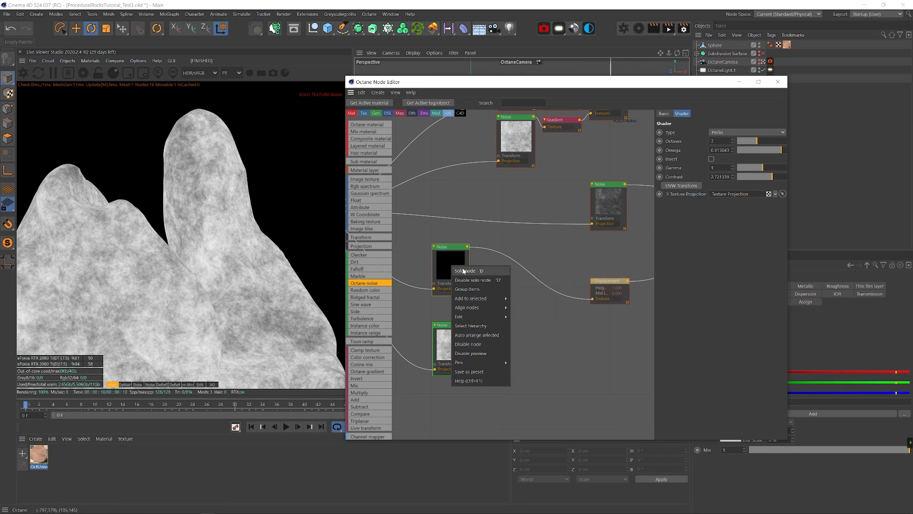
click(458, 269)
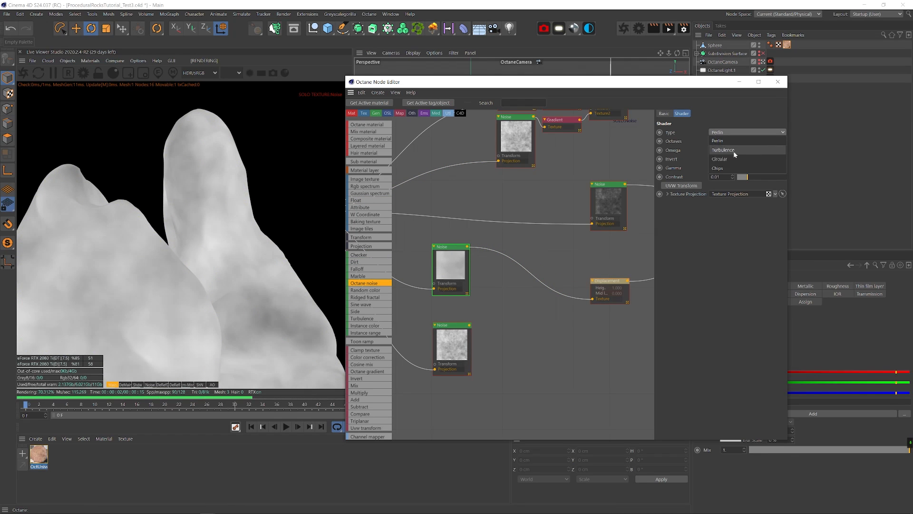
click(723, 151)
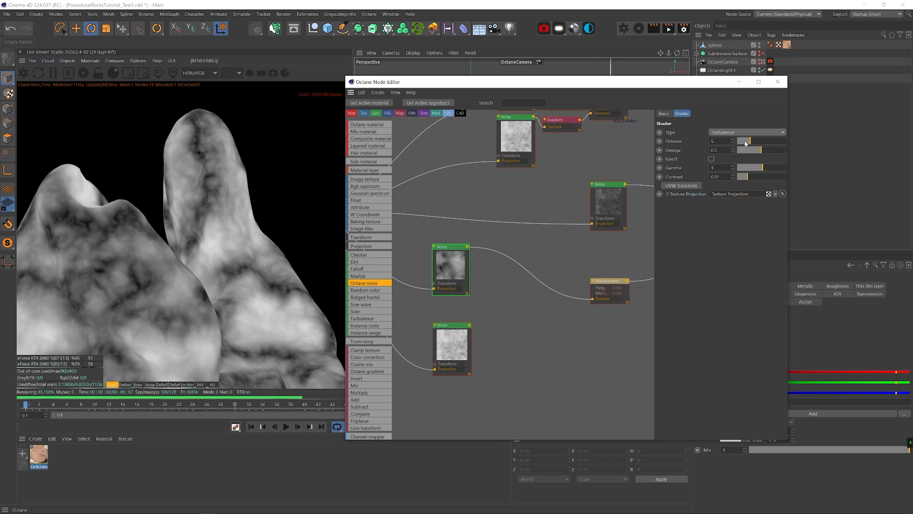
Set the Turbulence noise to 2 octaves, omega about 0.22, gamma about 0.47 and contrast about 246
drag(745, 144, 760, 170)
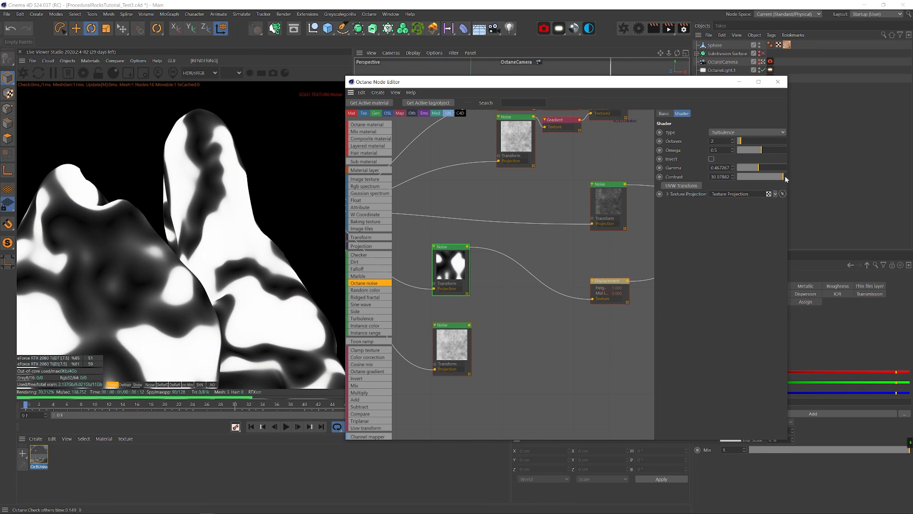
drag(786, 179, 790, 179)
drag(761, 150, 749, 153)
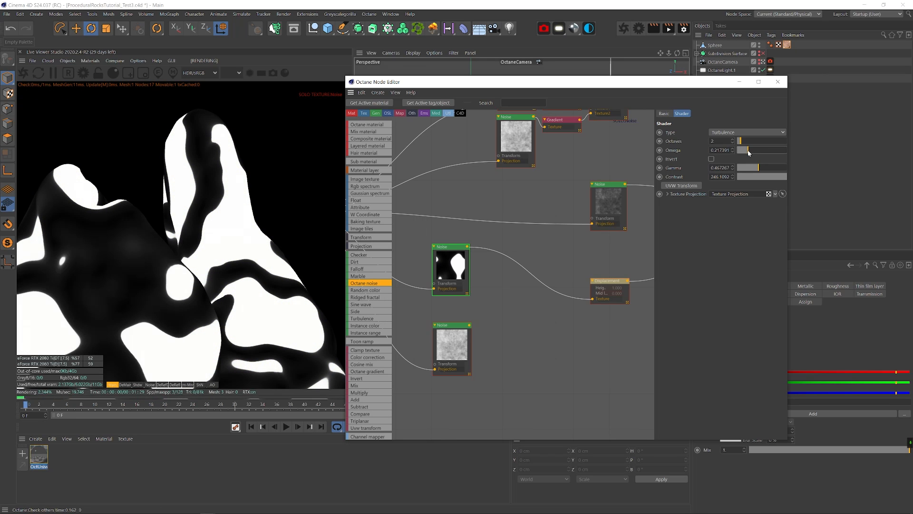
Insert an Add node between the Turbulence noise and the displacement, connect the lower noise as its second texture and solo the Add
drag(504, 270, 506, 254)
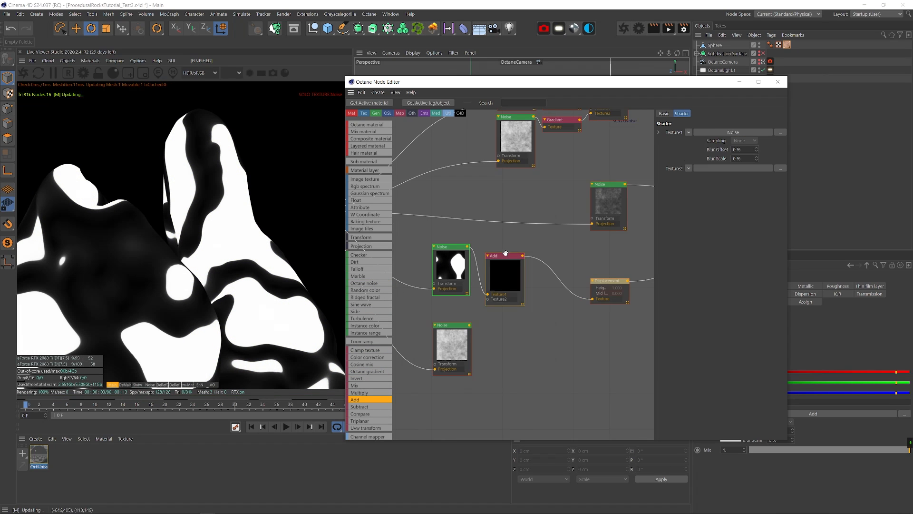
drag(486, 305, 545, 294)
right_click(515, 285)
click(525, 291)
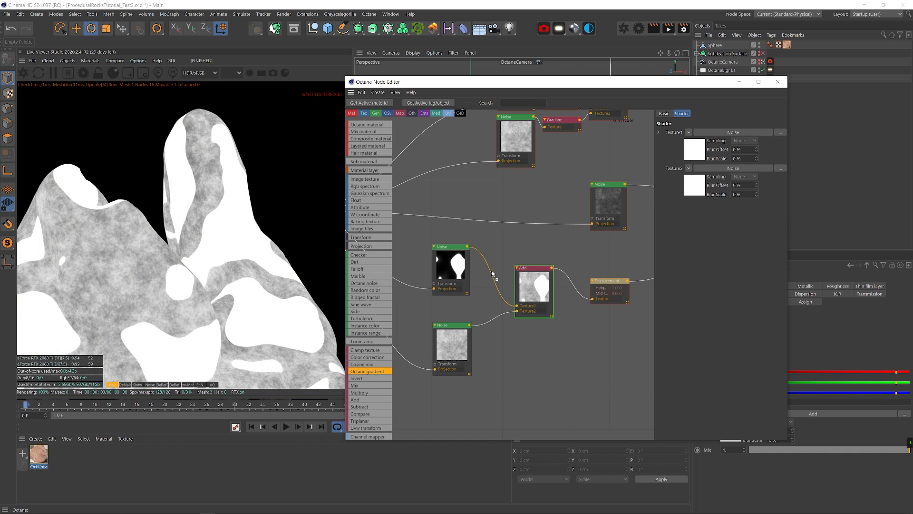
Insert an Octane gradient between the Turbulence noise and the Add node and darken its white end knot to grey
drag(493, 275, 491, 274)
double_click(780, 216)
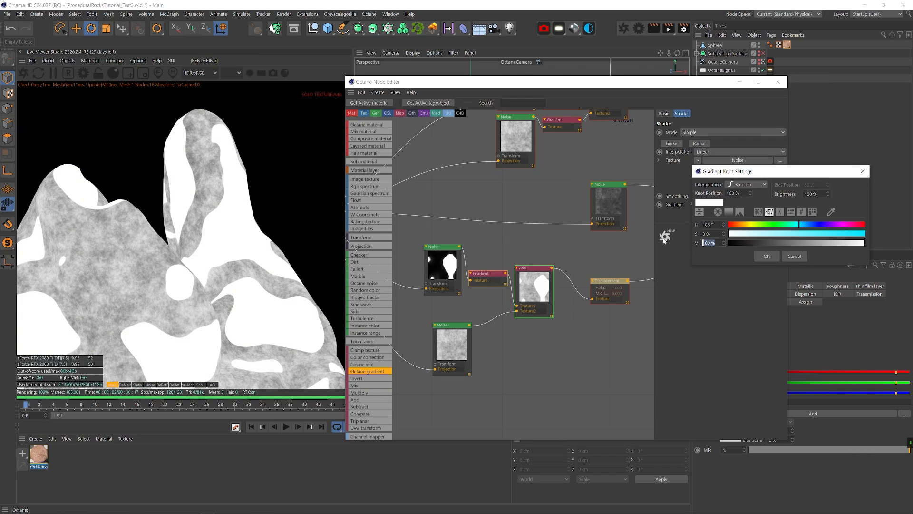
text(0)
key(Return)
drag(459, 353, 450, 344)
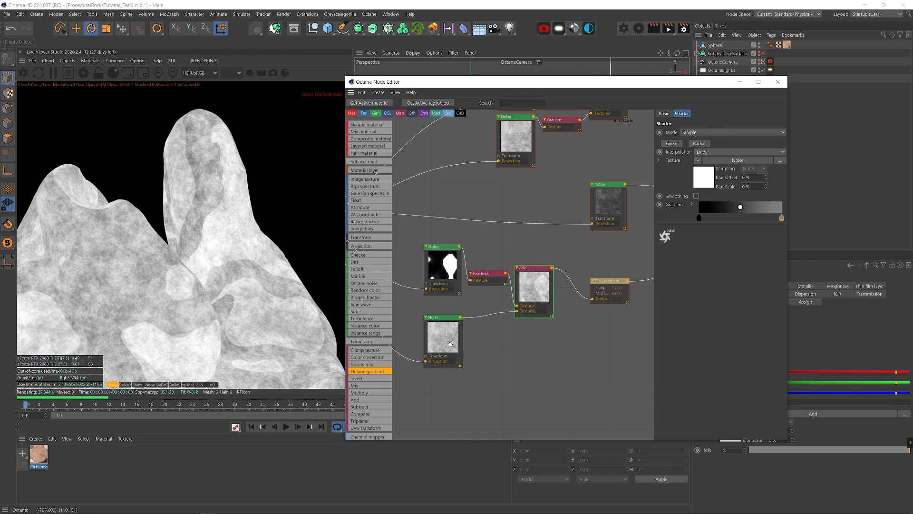
drag(490, 276, 488, 287)
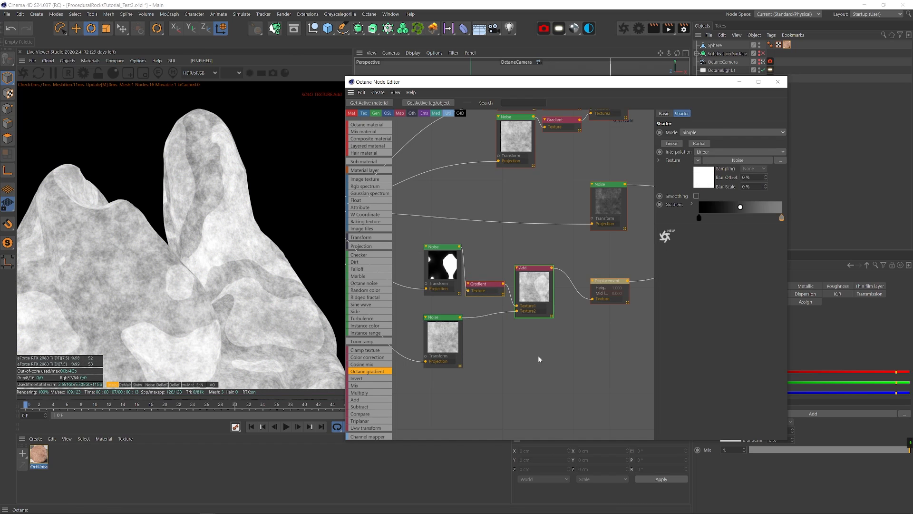
Move the displacement's noise group down and duplicate the Turbulence noise, its gradient and the Add node above it
drag(534, 268, 511, 306)
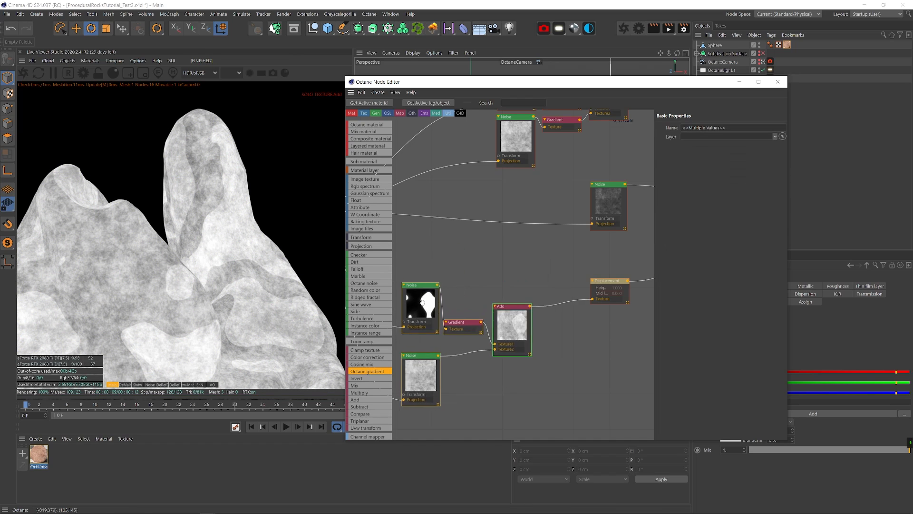
middle_drag(510, 306, 554, 291)
drag(555, 290, 522, 300)
middle_drag(527, 266, 497, 289)
click(490, 317)
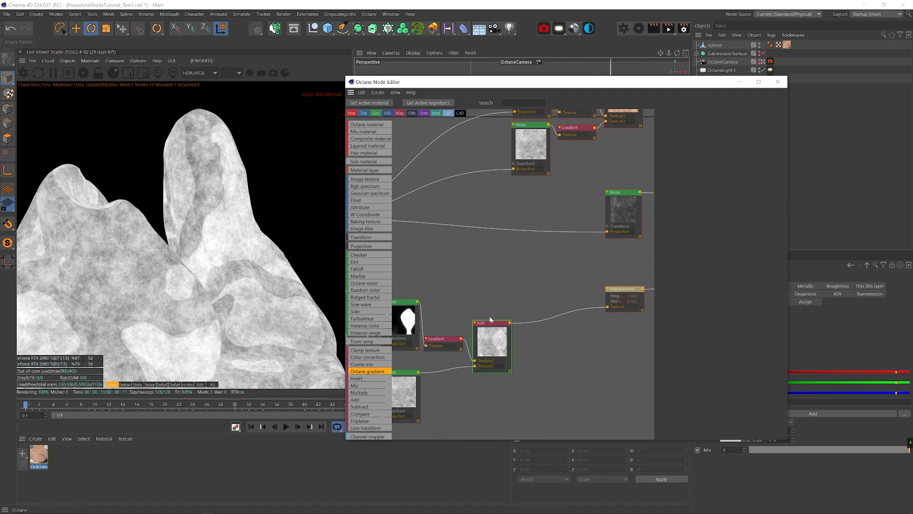
ctrl+drag(497, 335, 547, 272)
middle_drag(453, 285, 488, 305)
drag(489, 306, 459, 269)
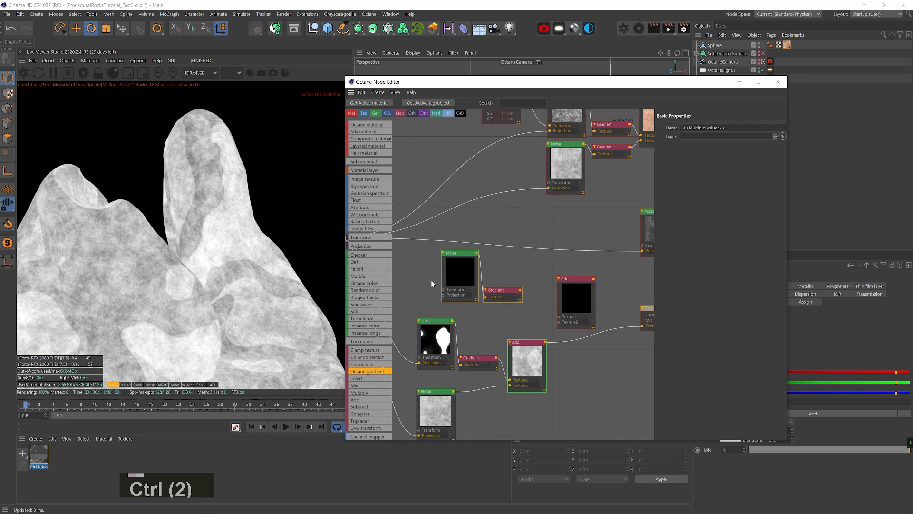
Link the Texture Projection to the duplicated noise and chain both Add nodes so the upper one drives the displacement
middle_drag(432, 284, 583, 301)
drag(488, 256, 595, 312)
middle_drag(652, 307, 487, 290)
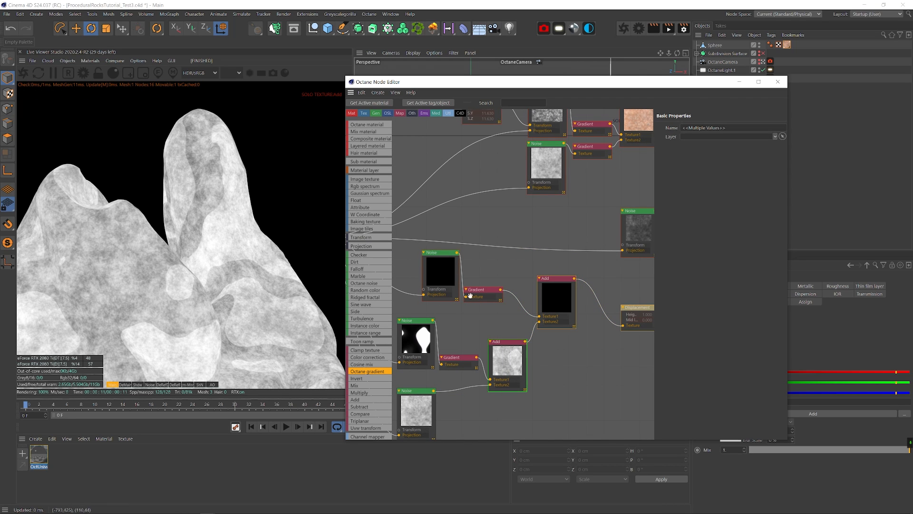
Add a Transform to the duplicated noise, solo the upper Add node and scale the Transform uniformly to about 2.32
click(443, 272)
click(683, 189)
middle_drag(440, 271, 493, 271)
drag(450, 287, 565, 306)
drag(540, 289, 562, 292)
click(551, 277)
alt+right_click(523, 276)
middle_drag(554, 277, 504, 268)
click(425, 273)
drag(765, 196, 772, 197)
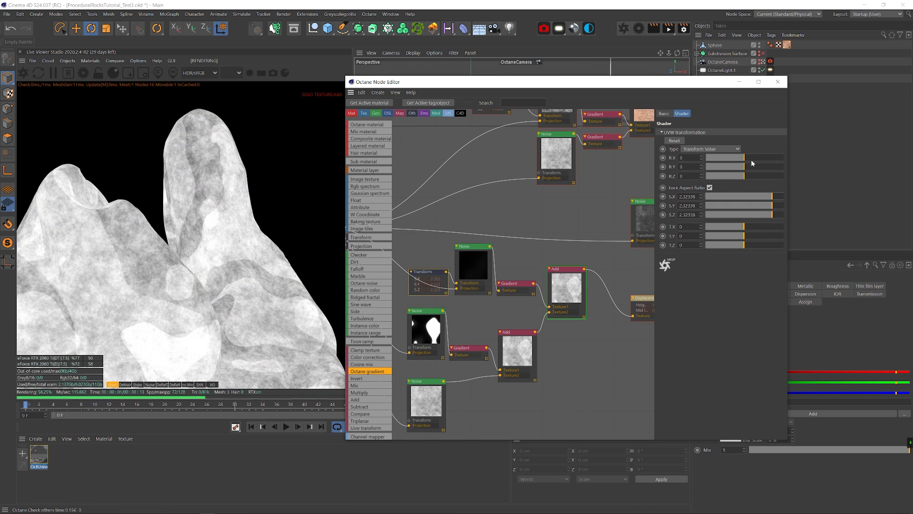
Rotate the Transform about 95 on X and 31.6 on Z, unlock its aspect ratio and set the Y scale to about 0.27
drag(751, 157, 754, 158)
drag(752, 176, 748, 176)
click(709, 187)
drag(771, 206, 754, 205)
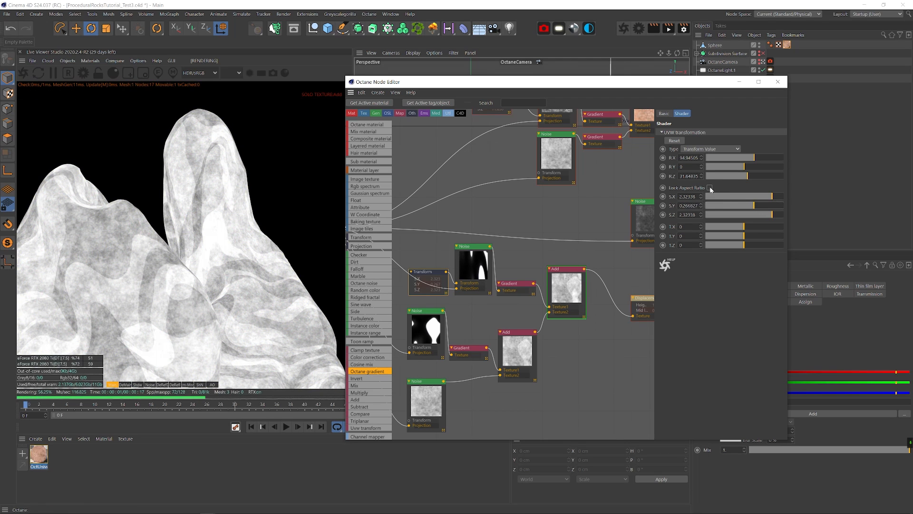
Set the duplicated noise's gamma to about 0.27, save the project and end the solo preview
click(472, 247)
drag(758, 167, 756, 167)
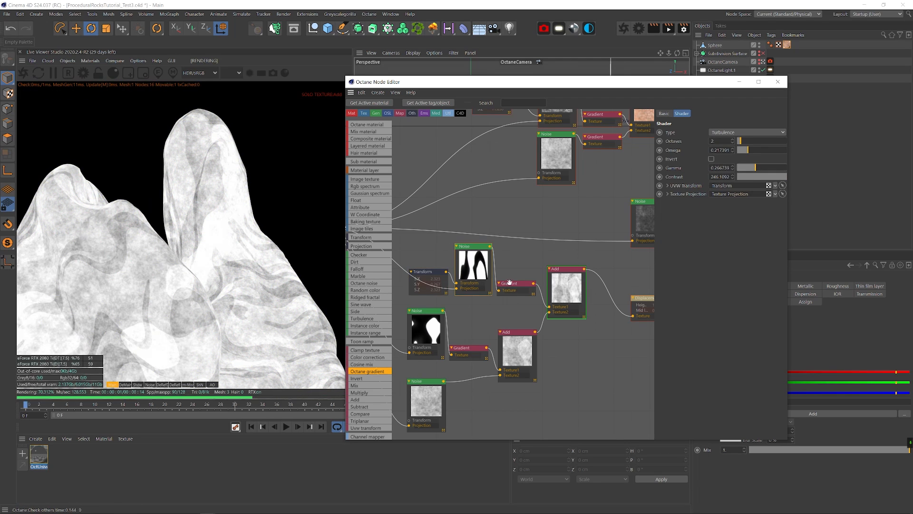
middle_drag(510, 282, 473, 264)
key(ctrl+s)
click(545, 276)
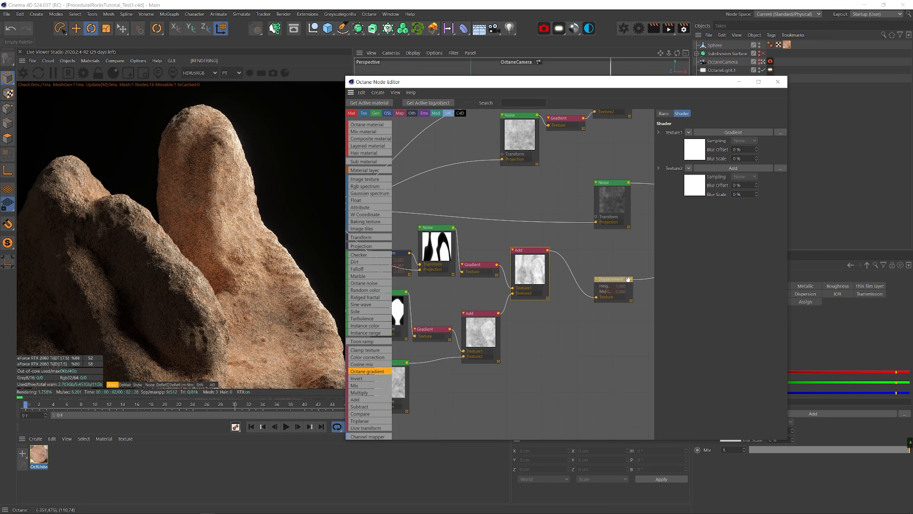
Set the displacement's subdivision level to 3, enable its auto bump map and save the project
click(628, 279)
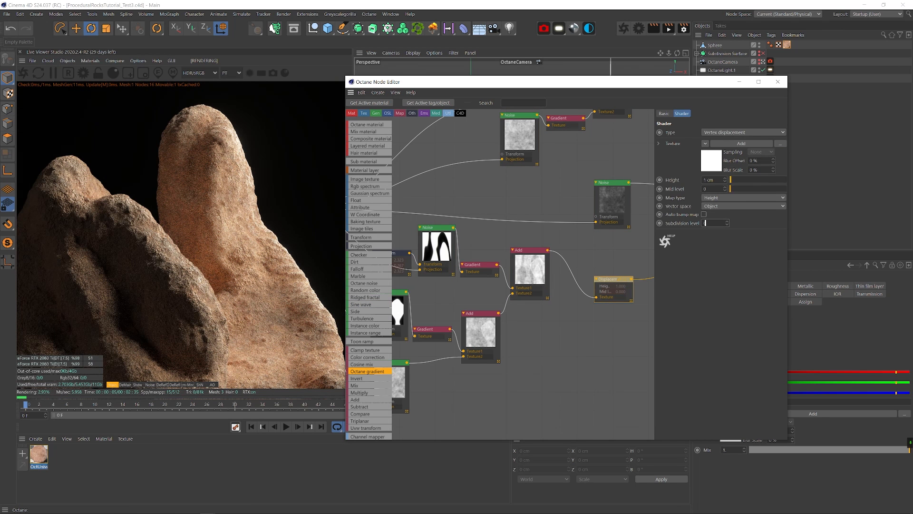
text(3)
key(Return)
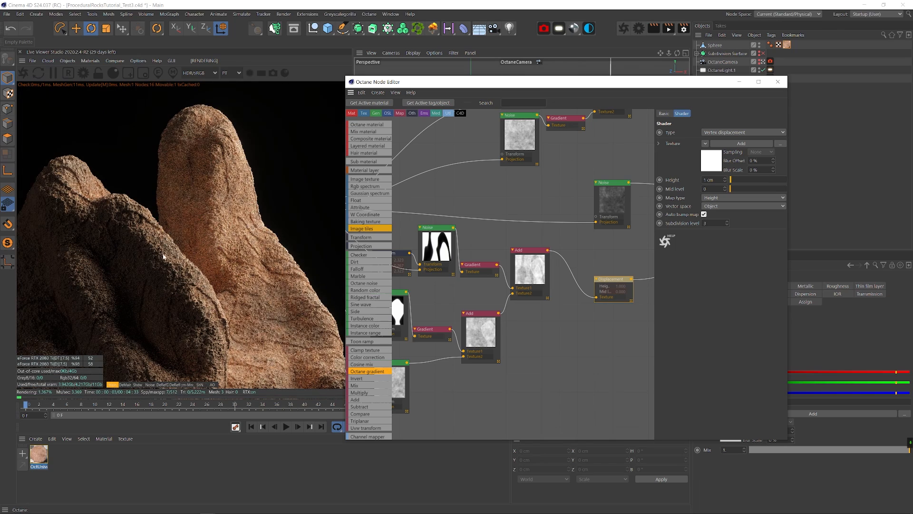
key(ctrl+s)
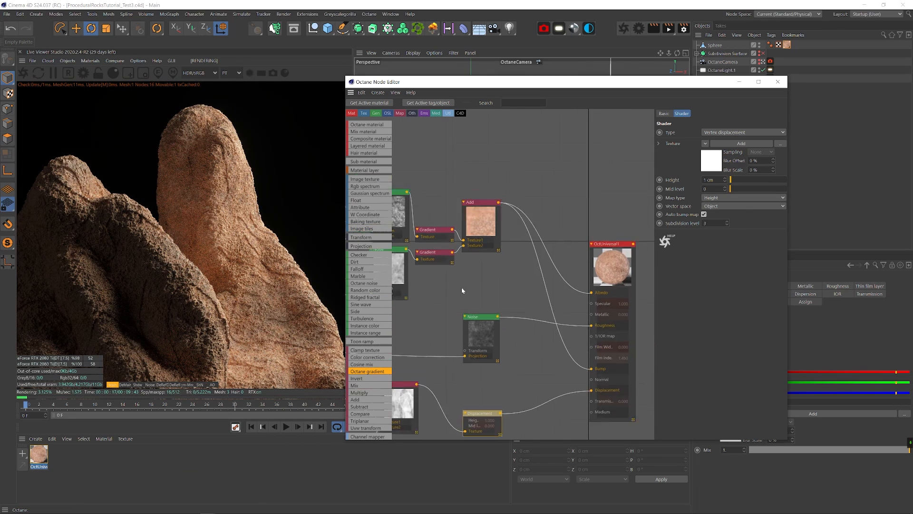
Add a new Octane noise above the displacement's node group and link the shared Texture Projection to it
drag(364, 283, 557, 264)
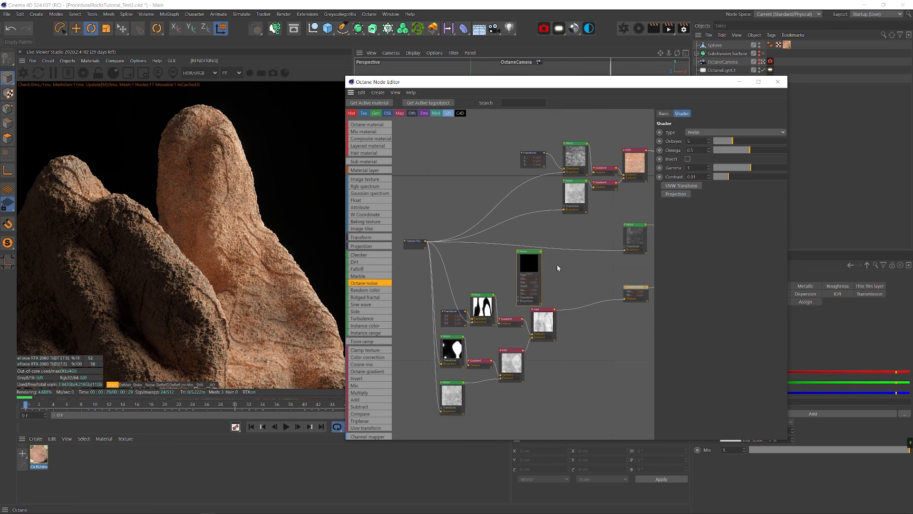
scroll(558, 264, up, 4)
drag(551, 365, 539, 319)
scroll(538, 318, up, 1)
scroll(538, 318, down, 4)
middle_drag(538, 317, 609, 325)
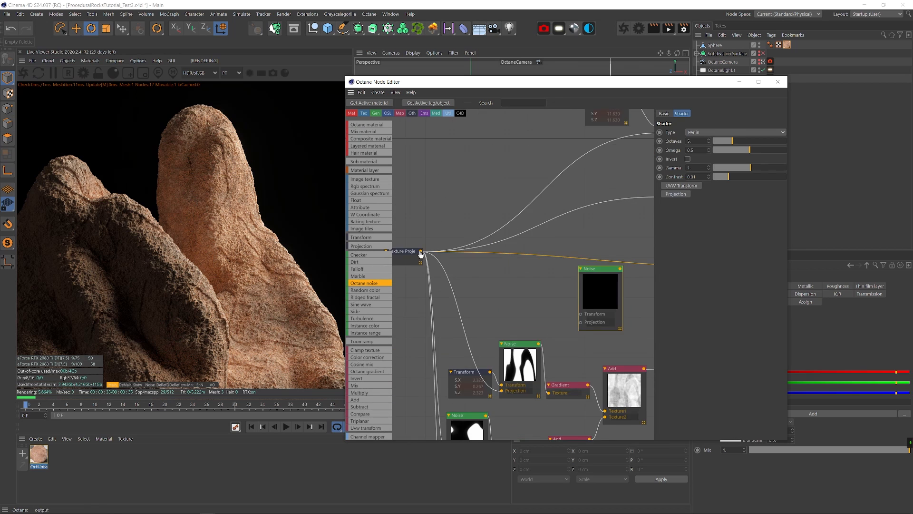
drag(420, 252, 583, 322)
Multiply the new noise with the upper Add node, feed the result into the displacement, solo the noise and save the project
middle_drag(612, 290, 479, 273)
drag(479, 274, 498, 280)
drag(379, 395, 557, 300)
drag(508, 352, 546, 330)
click(488, 280)
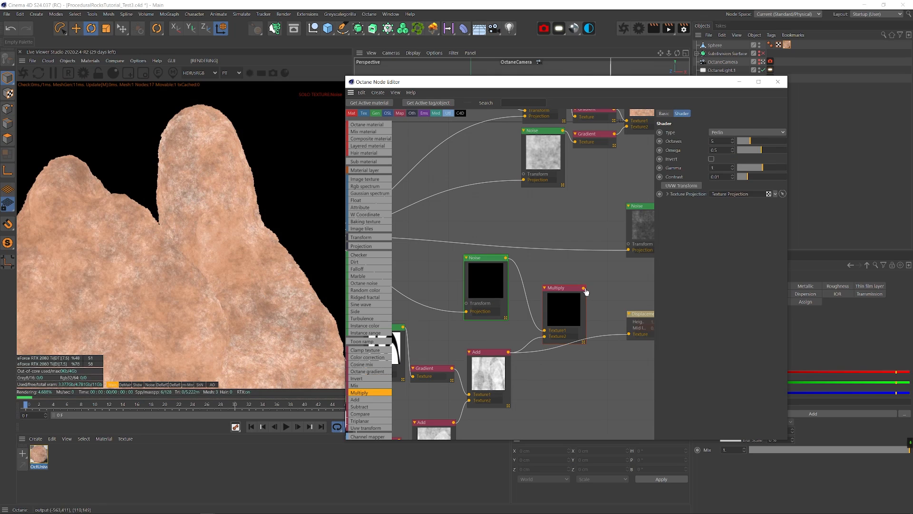
drag(583, 288, 629, 334)
key(ctrl+s)
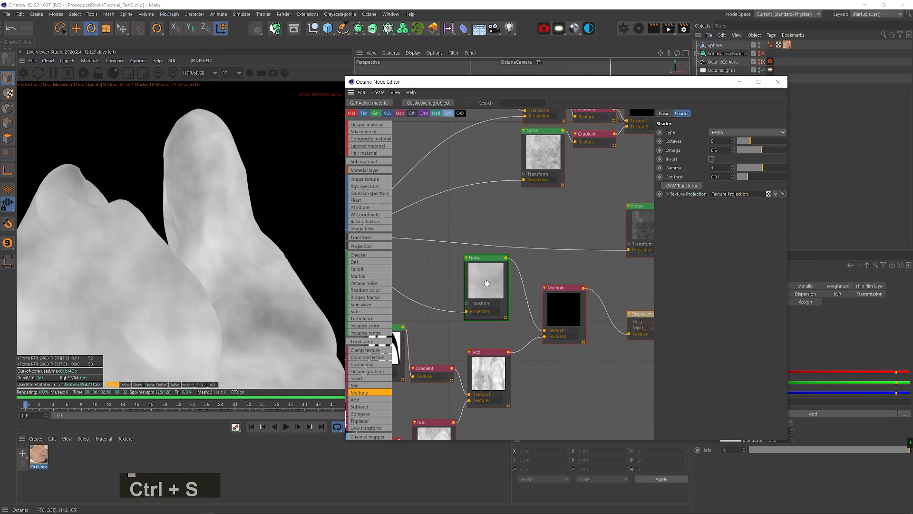
Set the new noise to Circular, inverted, with gamma about 0.57 and contrast about 24.6
click(719, 133)
click(724, 154)
drag(762, 168, 793, 144)
click(711, 159)
click(782, 177)
click(750, 150)
click(780, 141)
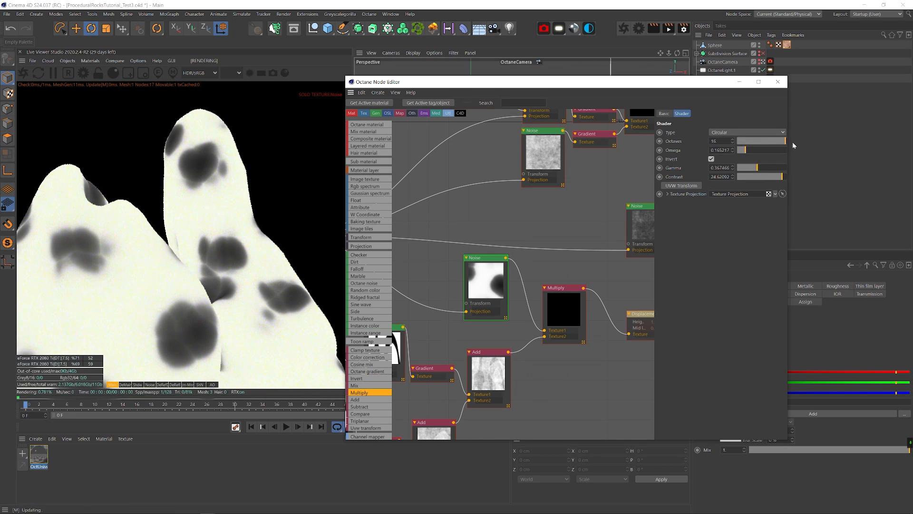
Set the Circular noise to 15 octaves with omega about 0.05
click(719, 150)
key(Down)
key(Down)
key(Down)
key(Down)
key(Down)
key(Down)
key(Down)
key(Down)
key(Down)
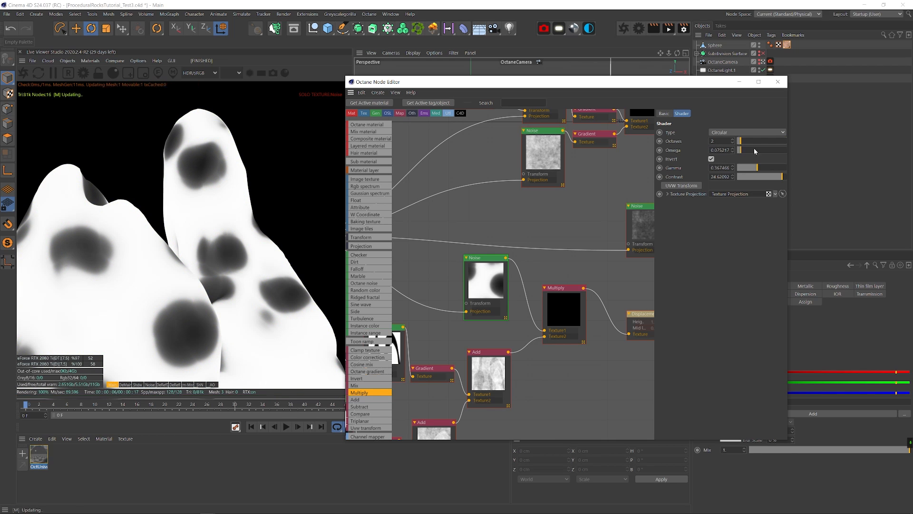
drag(754, 151, 785, 142)
click(740, 151)
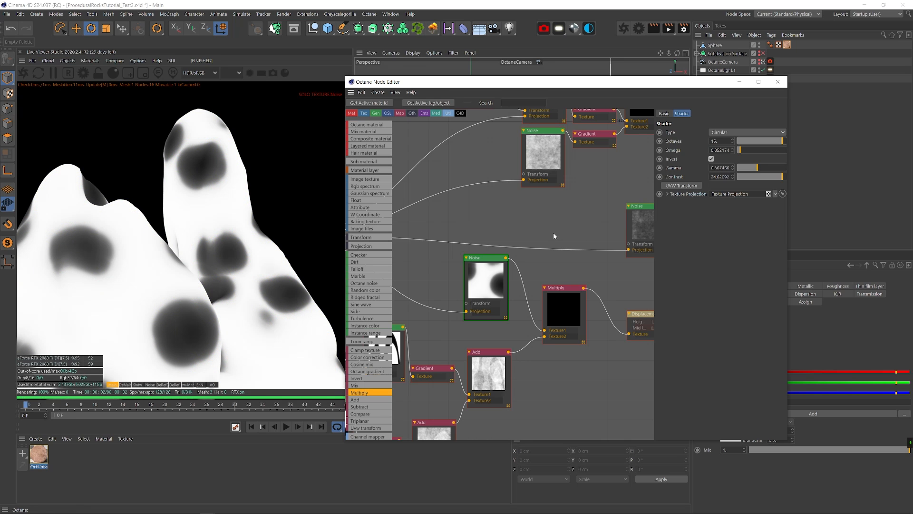
Add a Transform to the Circular noise and shrink its scale, set the noise's gamma to about 0.23 and save the project
click(678, 186)
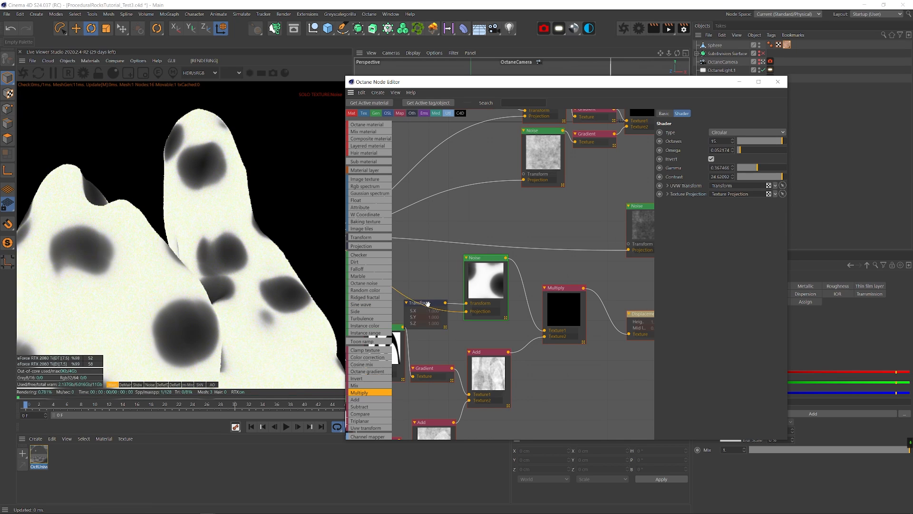
mouse_move(765, 196)
mouse_down()
mouse_move(750, 196)
mouse_move(763, 196)
mouse_up()
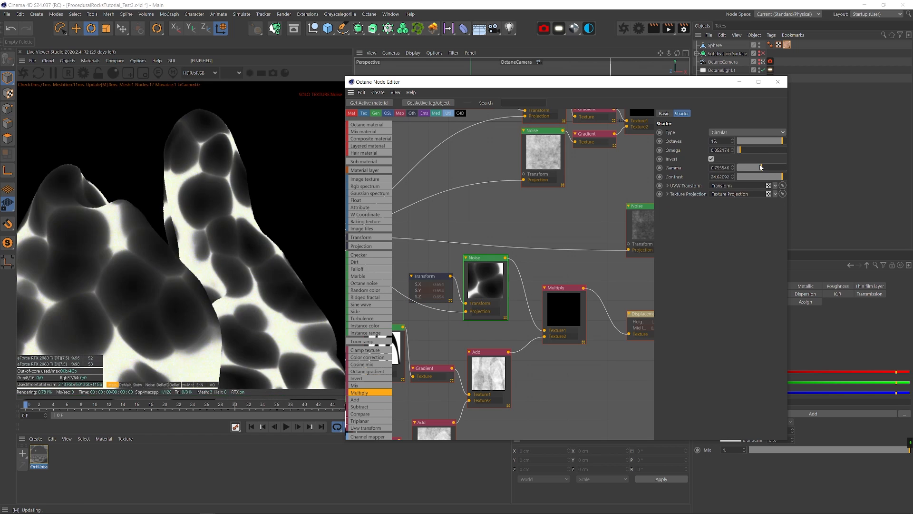
drag(755, 165, 754, 167)
key(ctrl+s)
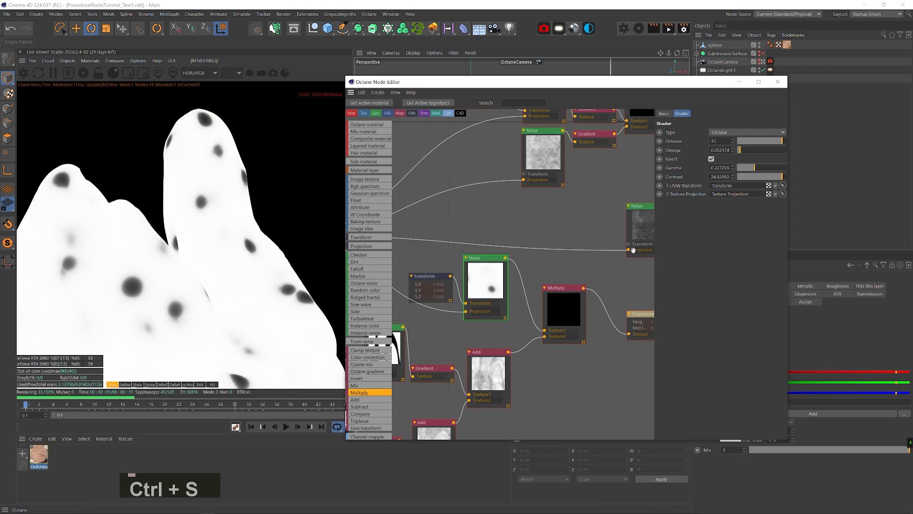
Solo the Multiply node, insert a gradient between the Circular noise and it, shift the gradient's black knot inward and save the project
right_click(565, 303)
click(566, 308)
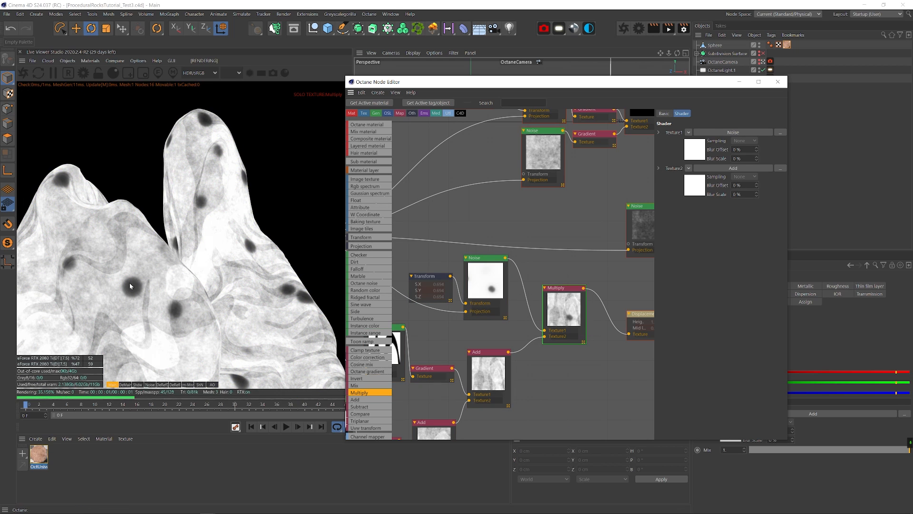
mouse_move(573, 259)
mouse_down()
mouse_move(596, 261)
mouse_move(556, 264)
mouse_up()
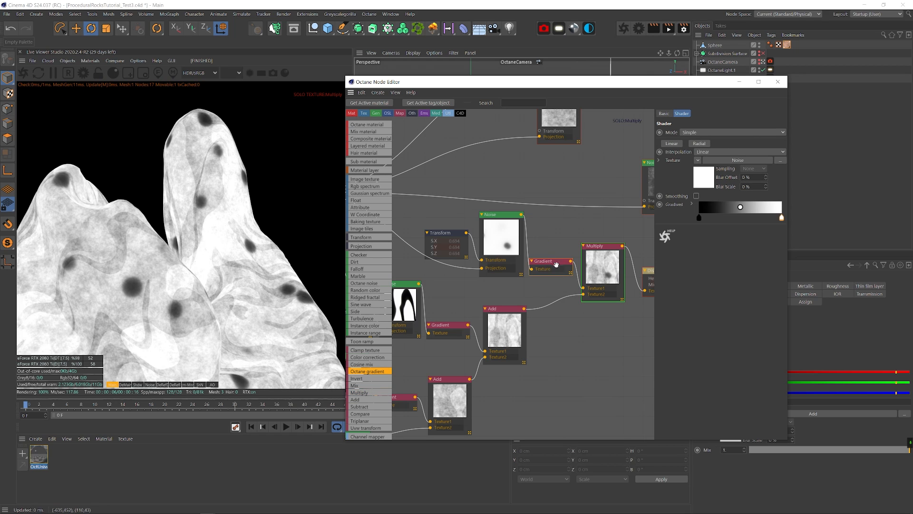
mouse_move(699, 218)
mouse_down()
mouse_move(720, 218)
mouse_move(708, 220)
mouse_up()
key(ctrl+s)
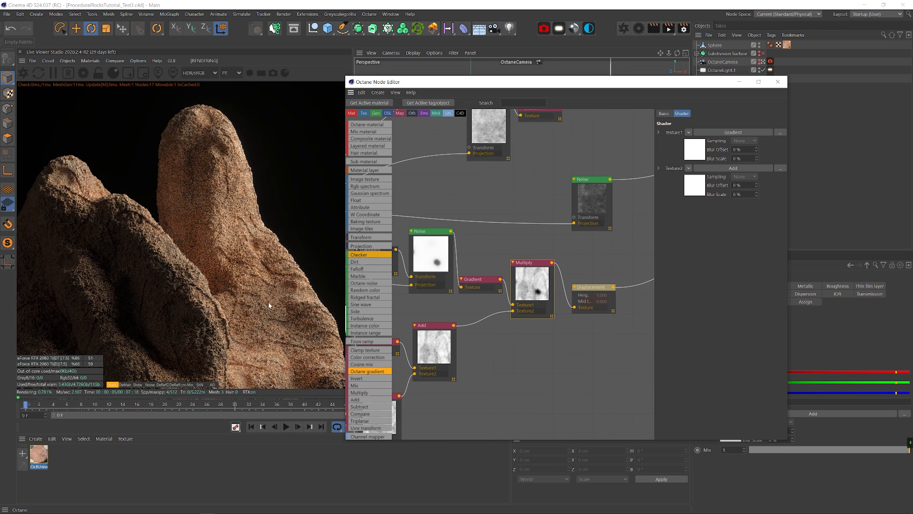
Set the displacement's height to 2 cm and its mid level to 0.5
click(592, 286)
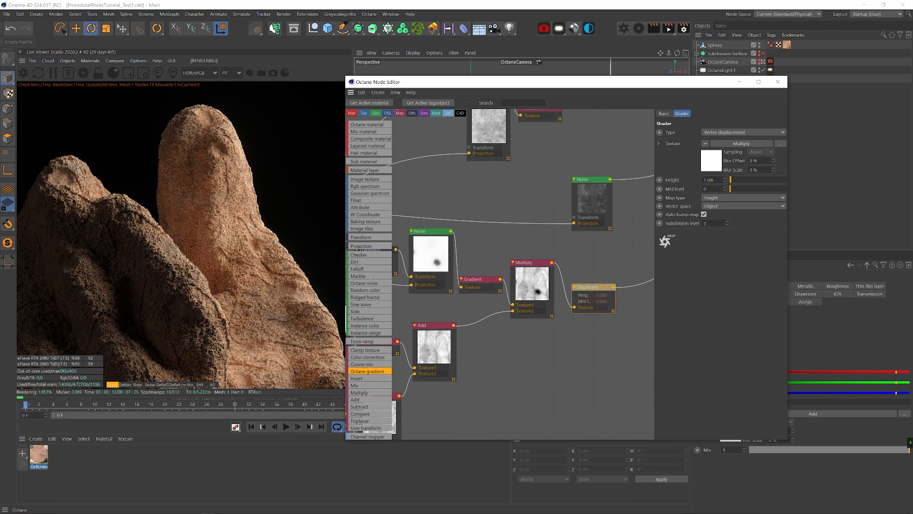
key(Return)
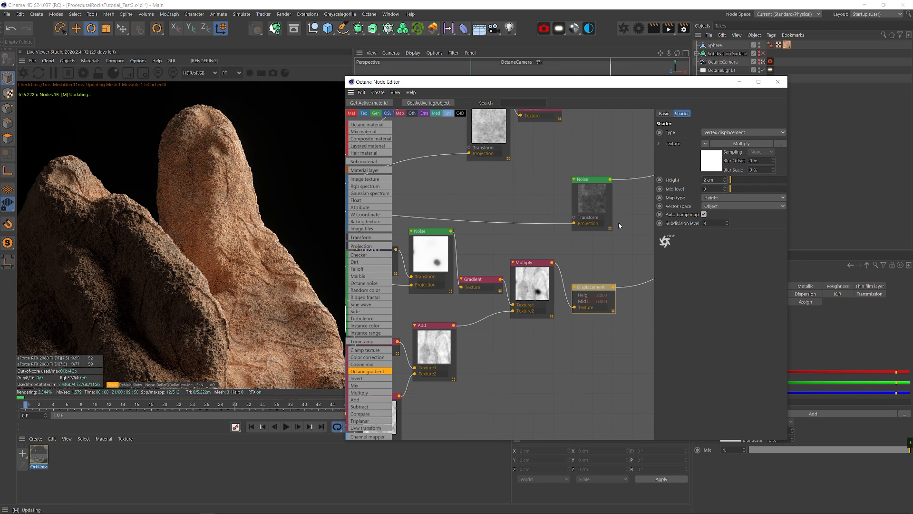
click(710, 189)
text(.5)
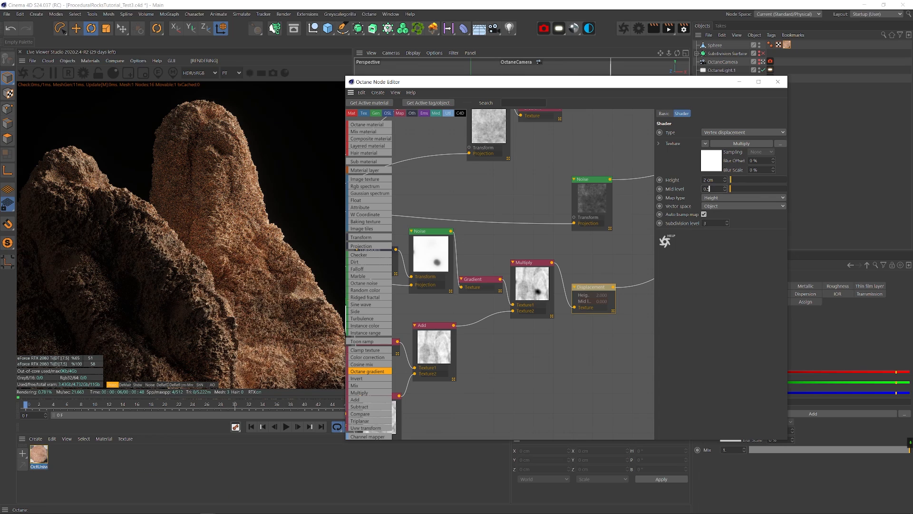
key(Return)
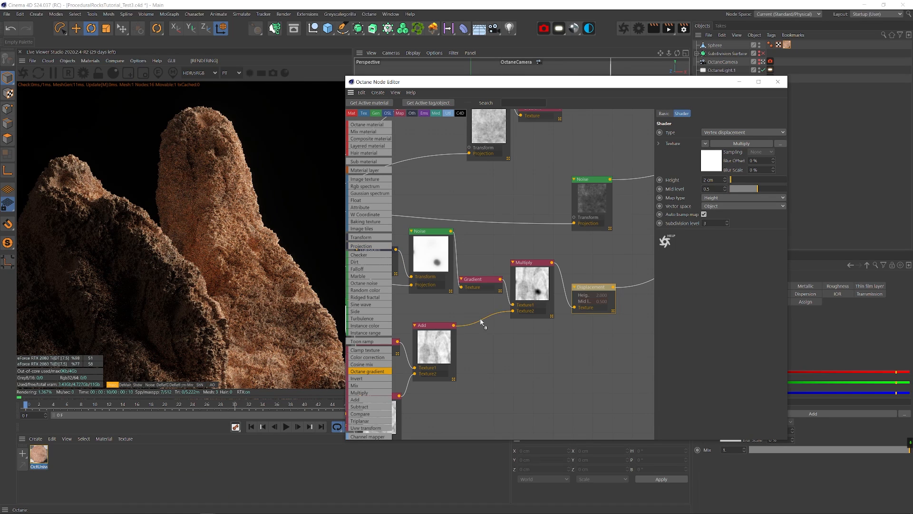
Insert an Octane gradient between the upper Add node and the Multiply node's second texture input
drag(482, 322, 481, 326)
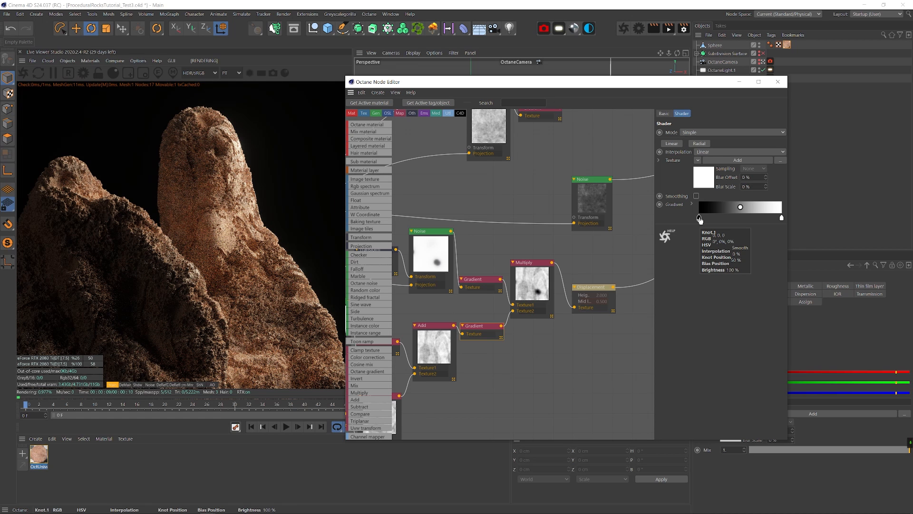
middle_drag(482, 330, 598, 235)
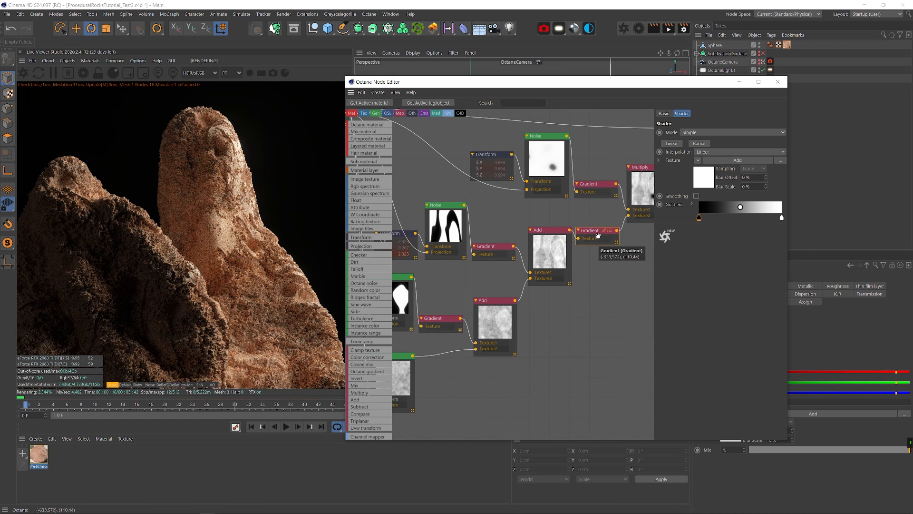
Remove the gradient after the upper Add, insert one between the bottom noise and lower Add, and set its end knots to grays
key(Delete)
drag(440, 355, 440, 356)
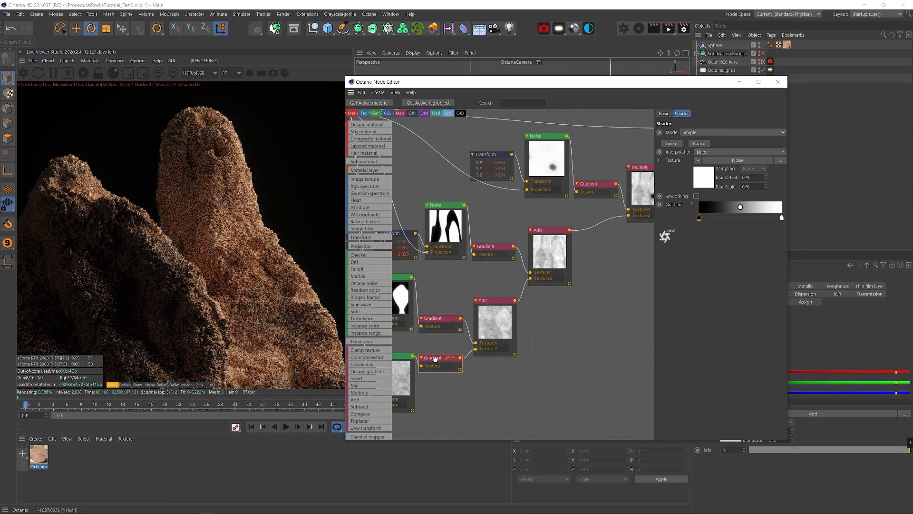
double_click(700, 219)
drag(629, 244, 587, 243)
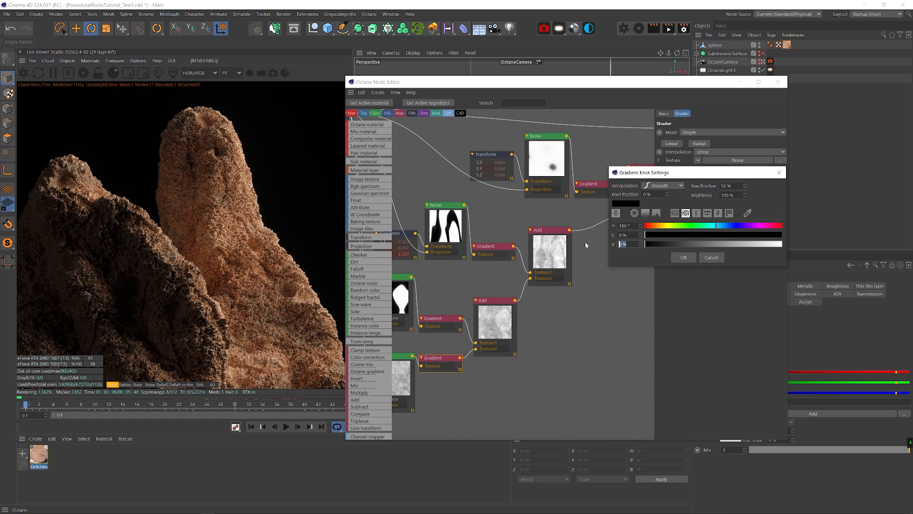
text(0)
key(Return)
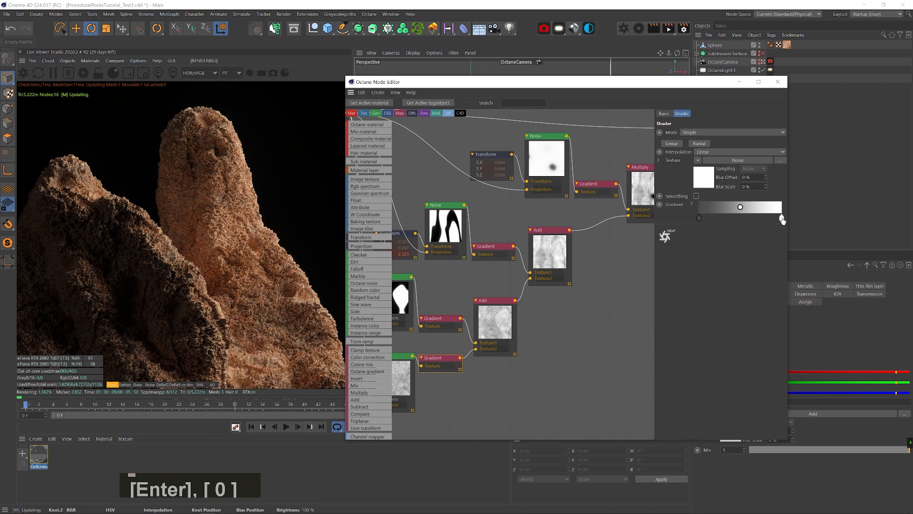
double_click(782, 218)
text(0)
key(Return)
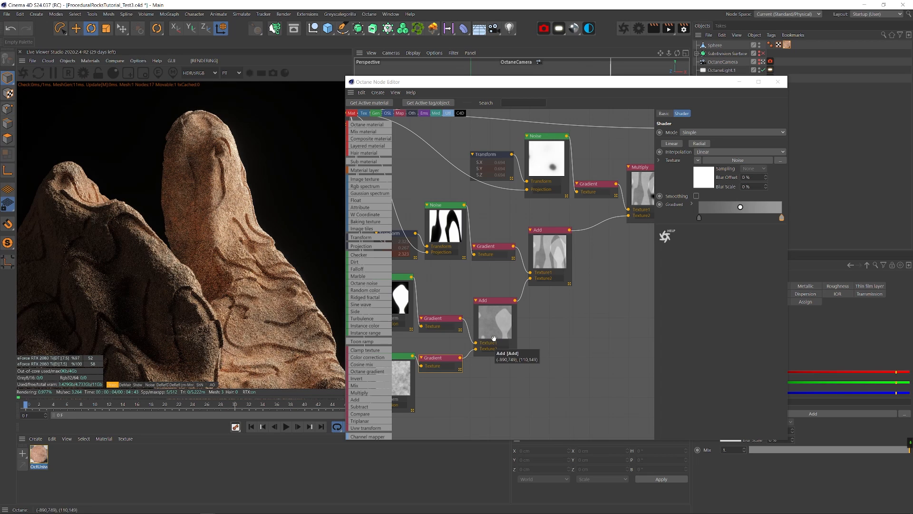
Shift the black knot of the Circular noise's gradient further inward
click(604, 184)
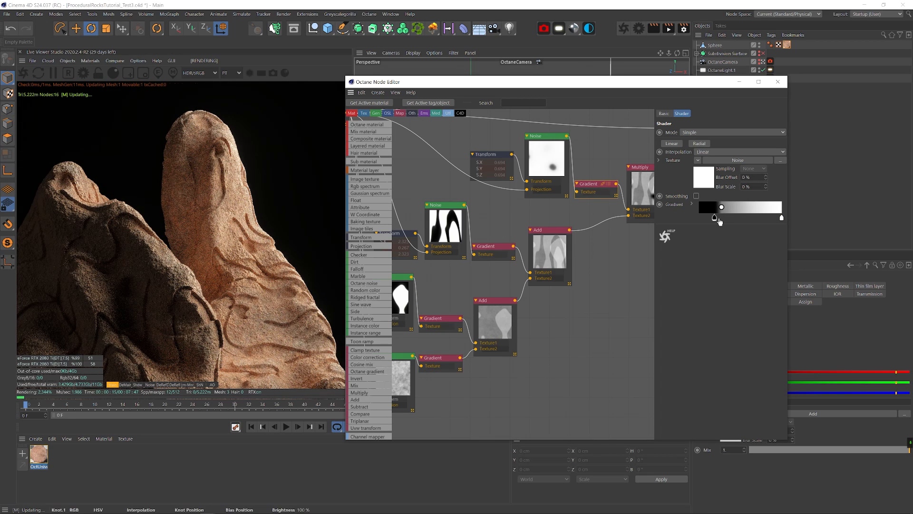
middle_drag(638, 128, 536, 235)
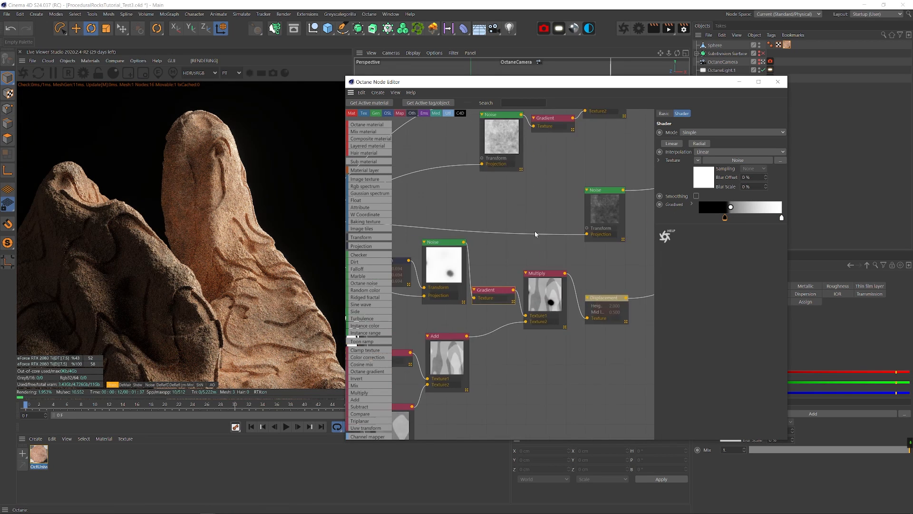
middle_drag(522, 133, 383, 311)
Add a Dirt node above the color Add node and connect it to the material's albedo
click(448, 192)
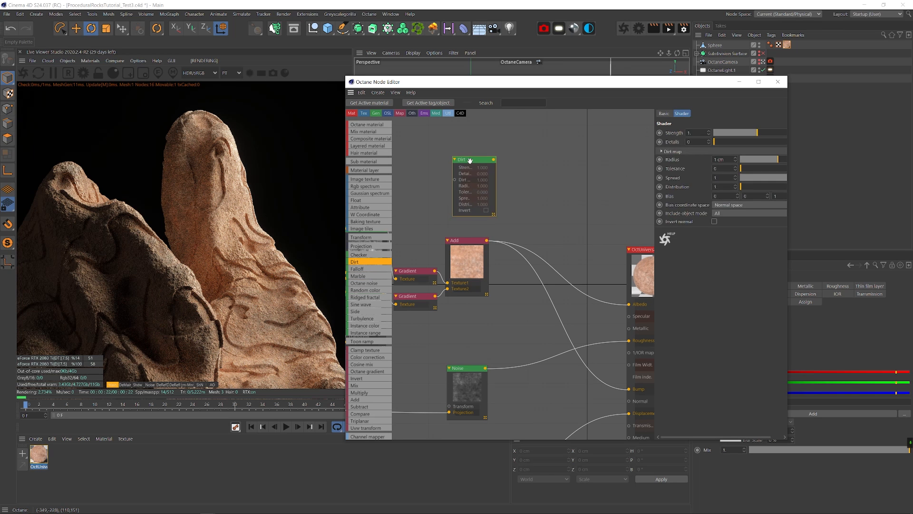
drag(493, 216, 463, 186)
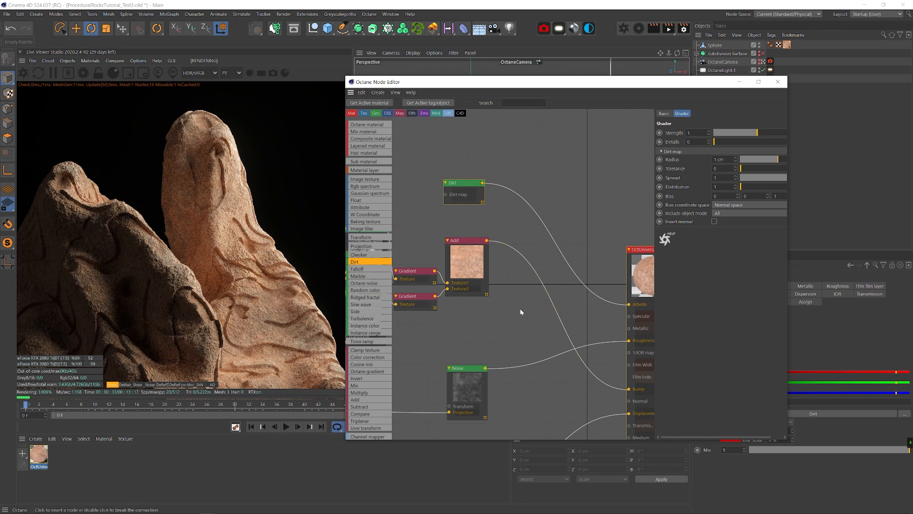
drag(461, 184, 464, 185)
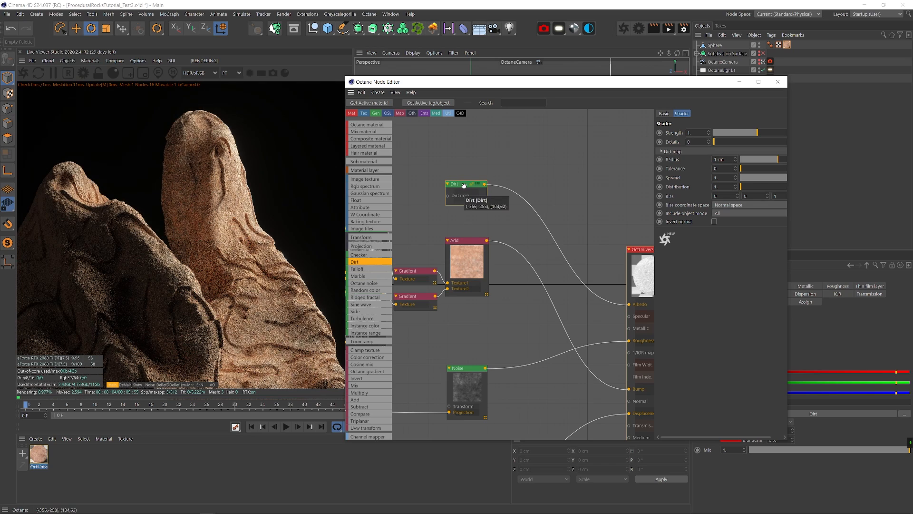
Set the displacement's subdivision level to 2
middle_drag(473, 348, 495, 153)
click(511, 279)
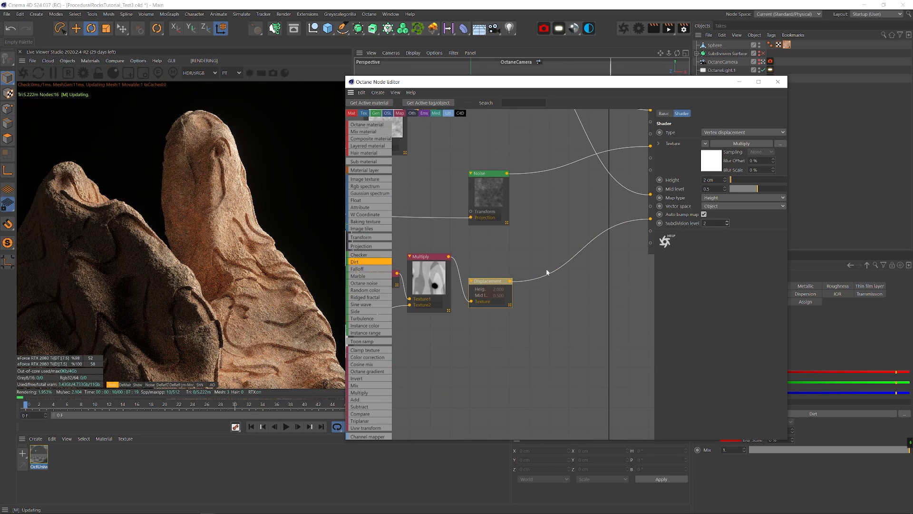
middle_drag(506, 231, 498, 429)
Set the Dirt node's strength to 10 and its radius to about 9 cm, widening the node editor
click(481, 188)
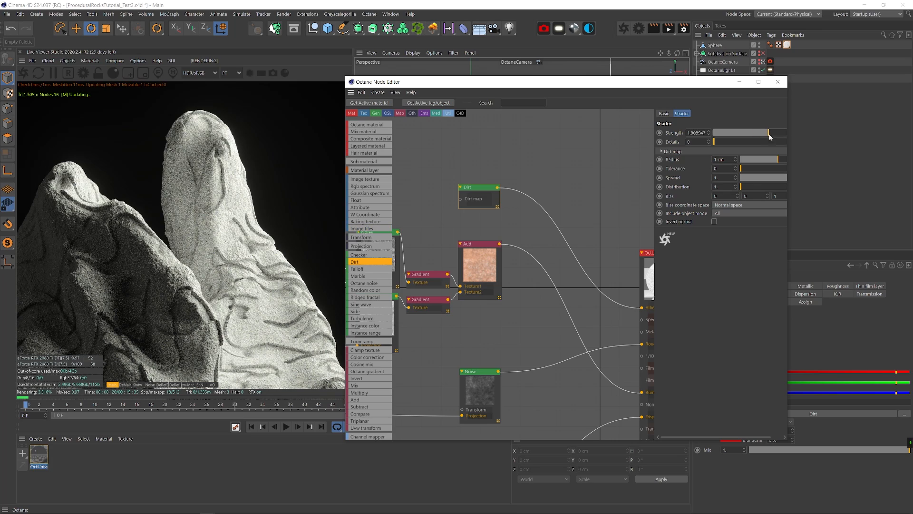
drag(770, 136, 845, 129)
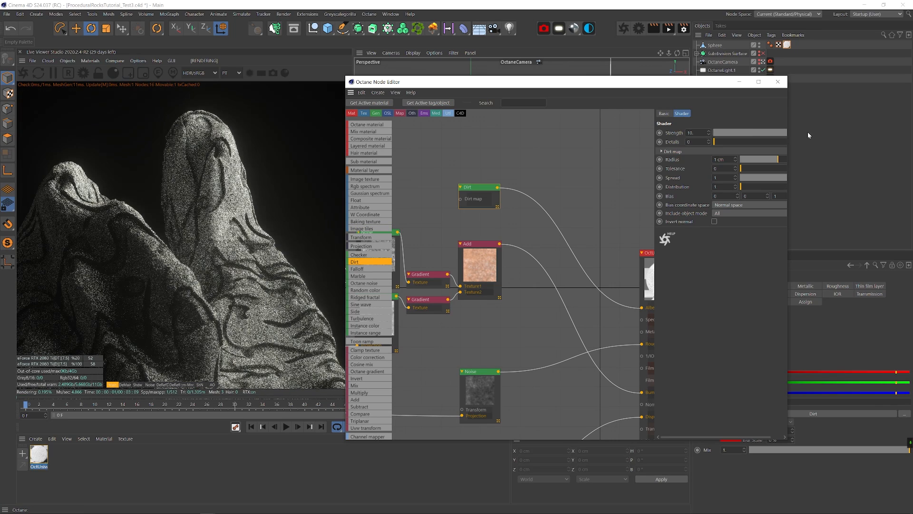
drag(788, 167, 875, 165)
drag(857, 159, 854, 159)
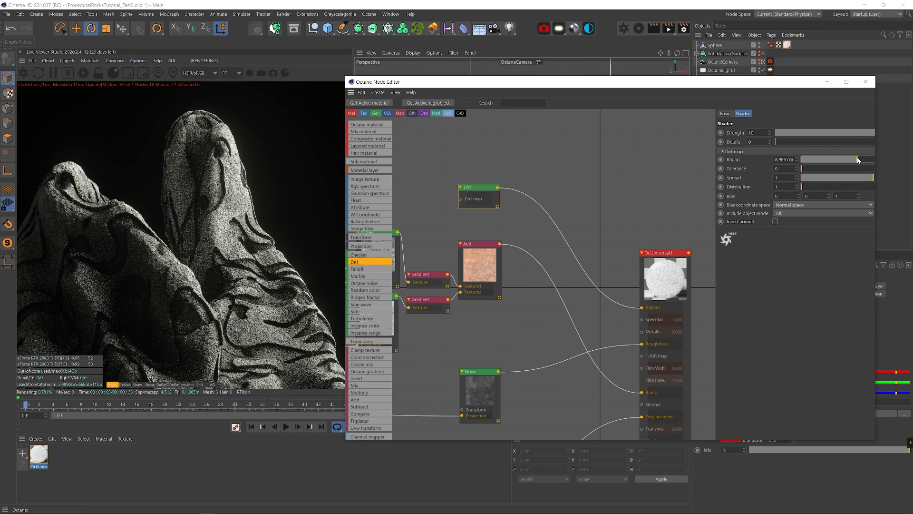
Feed the lower color noise into the Dirt map through an Octane gradient and move its black and white knots closer together
middle_drag(442, 232, 580, 213)
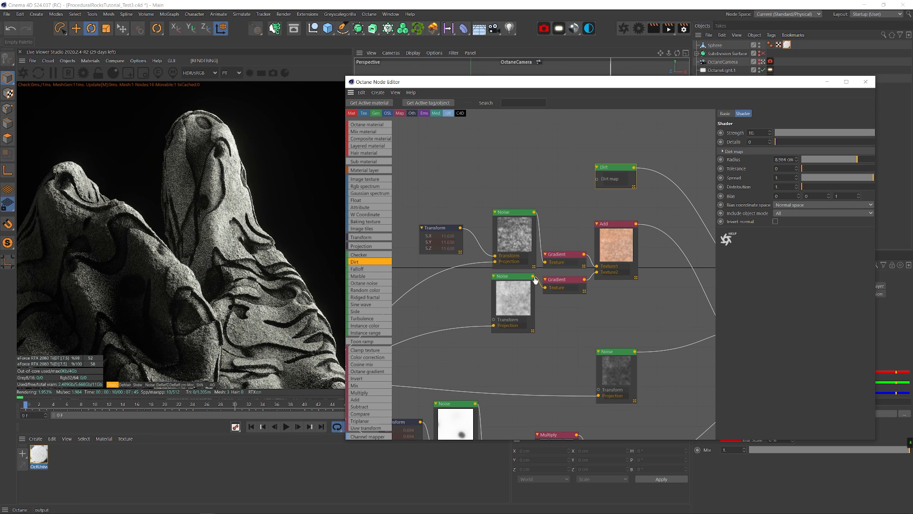
drag(597, 179, 597, 180)
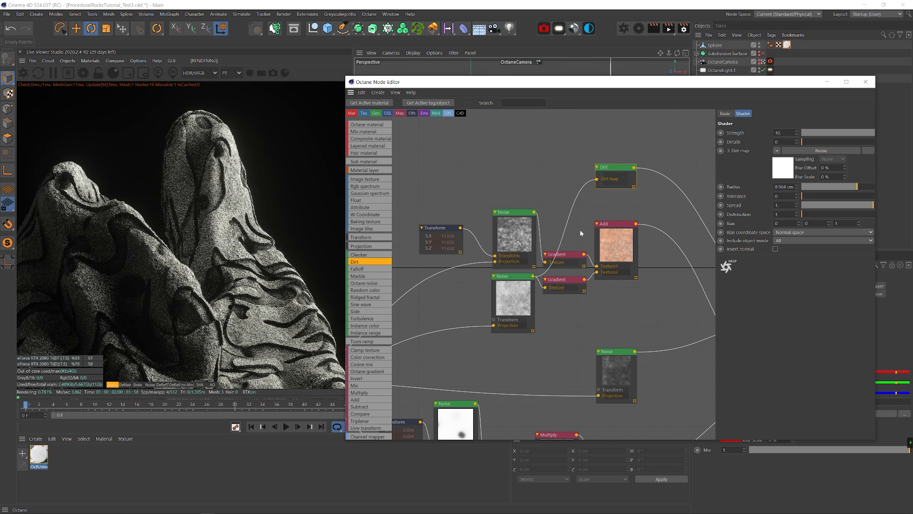
middle_drag(608, 210, 524, 200)
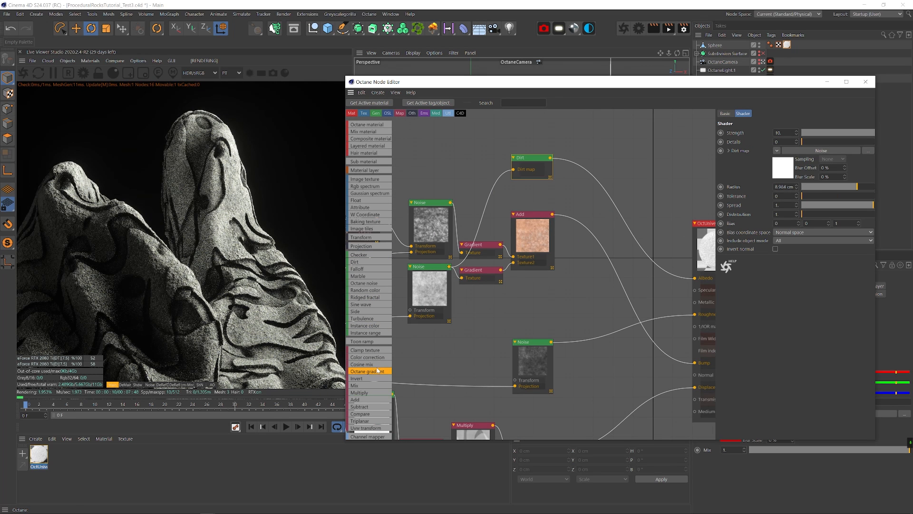
drag(379, 370, 487, 192)
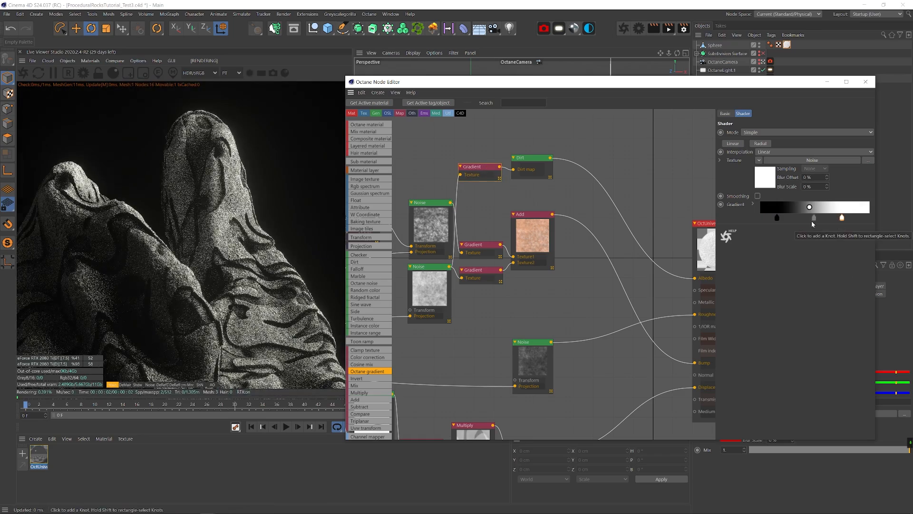
drag(777, 218, 795, 218)
drag(842, 218, 824, 218)
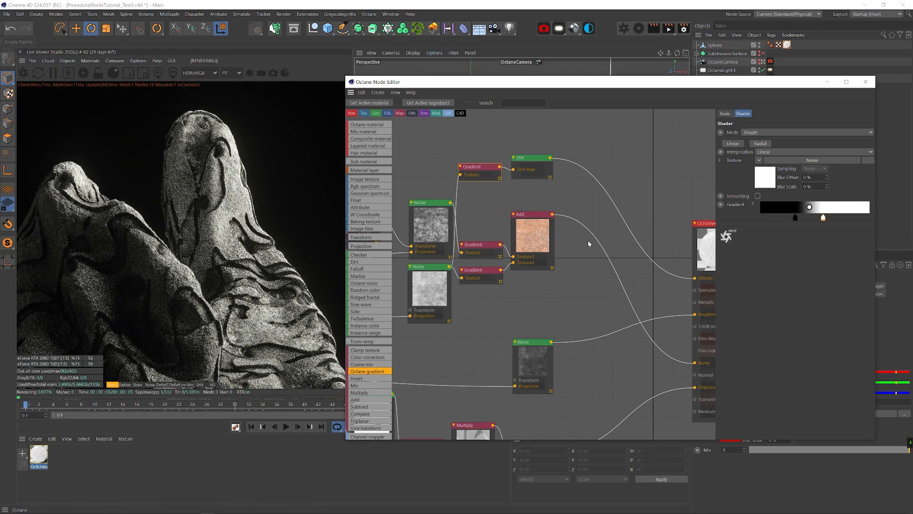
Add a Multiply node with the color Add as its second texture, and insert an Octane gradient after the Dirt node
middle_drag(509, 235, 410, 255)
drag(484, 221, 490, 261)
drag(474, 189, 475, 190)
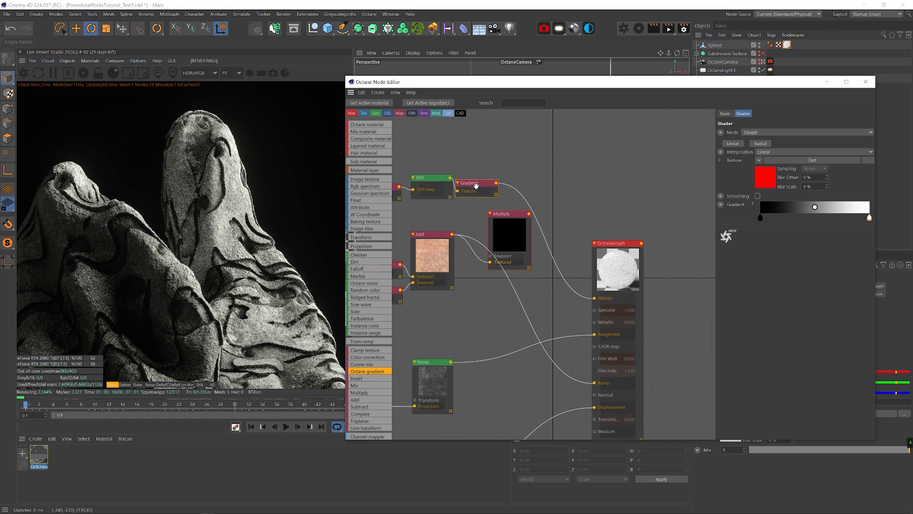
Lighten the Dirt output gradient's black knot to dark gray and route it through the Multiply node's first texture input into the albedo
double_click(761, 218)
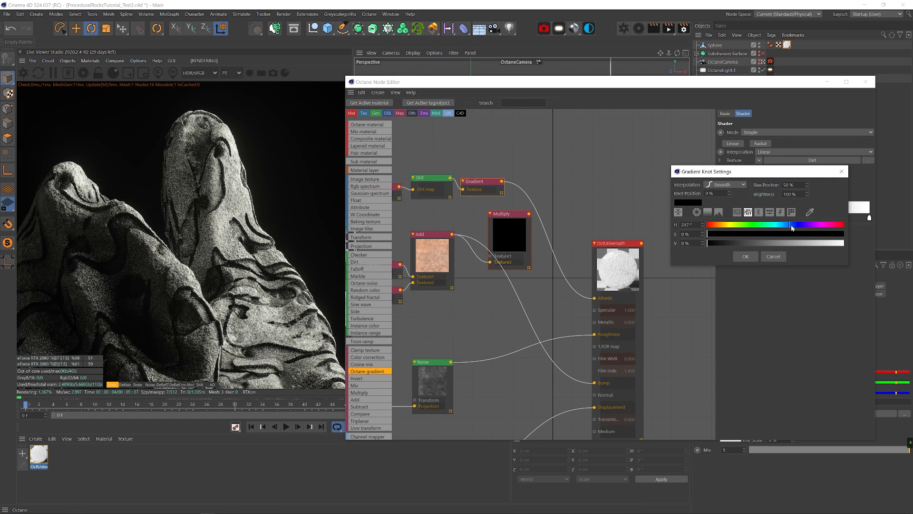
click(746, 256)
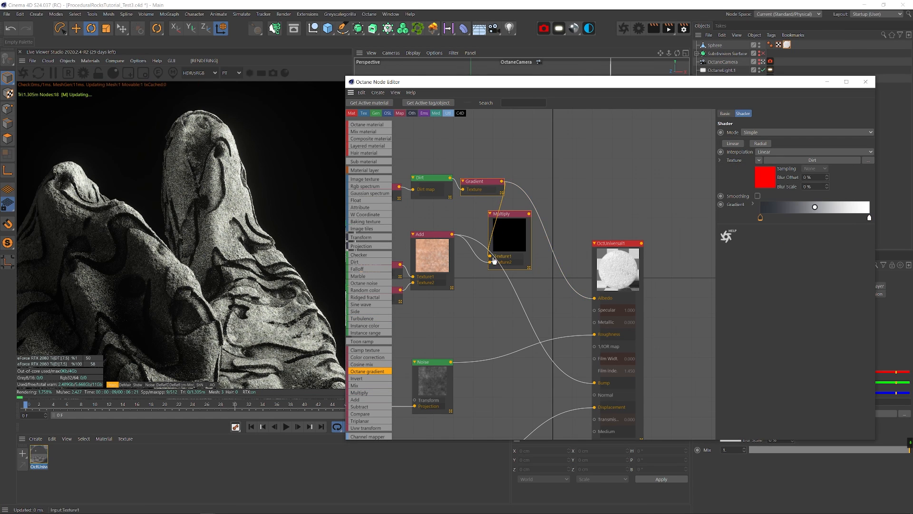
drag(529, 214, 595, 299)
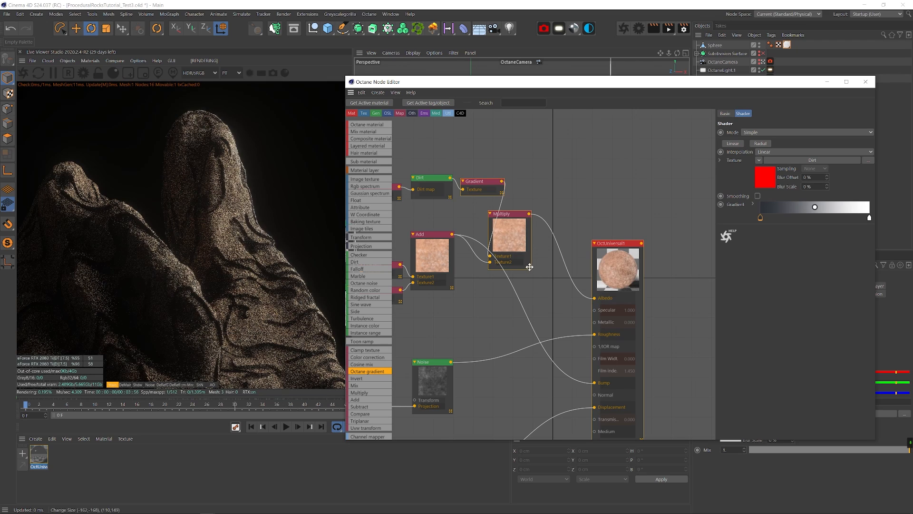
Select the Dirt node with its two gradients and move them together away from the Multiply node
middle_drag(492, 193, 612, 192)
middle_drag(487, 173, 551, 167)
drag(527, 156, 663, 200)
drag(651, 177, 597, 185)
Lower the Dirt node's strength to about 5.85
middle_drag(637, 176, 536, 202)
click(460, 205)
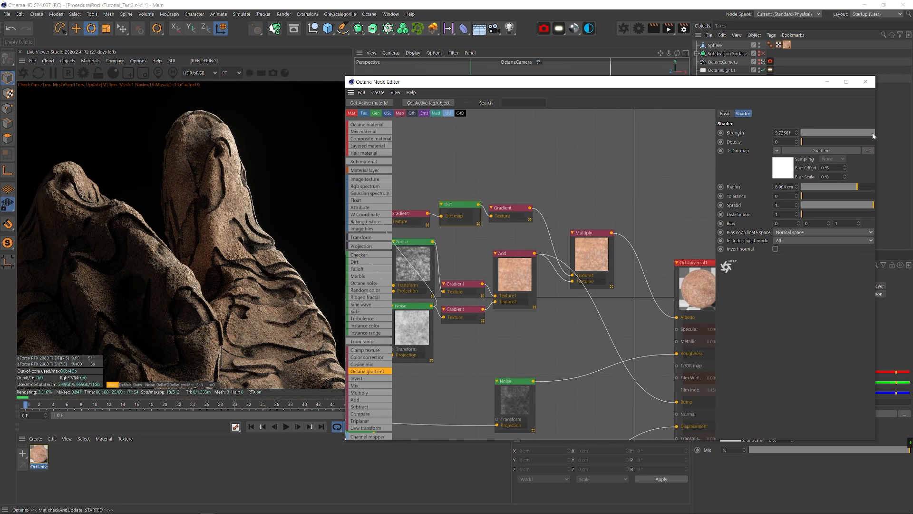
drag(873, 136, 868, 133)
Solo the gradient feeding the Dirt map, move its white knot to the end and its black knot and bias inward, and save
middle_drag(402, 234, 491, 211)
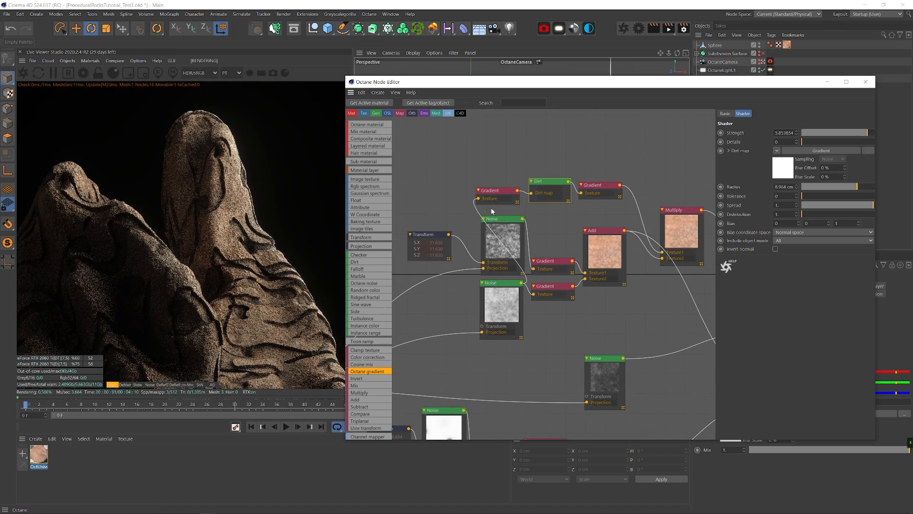
right_click(497, 192)
click(513, 203)
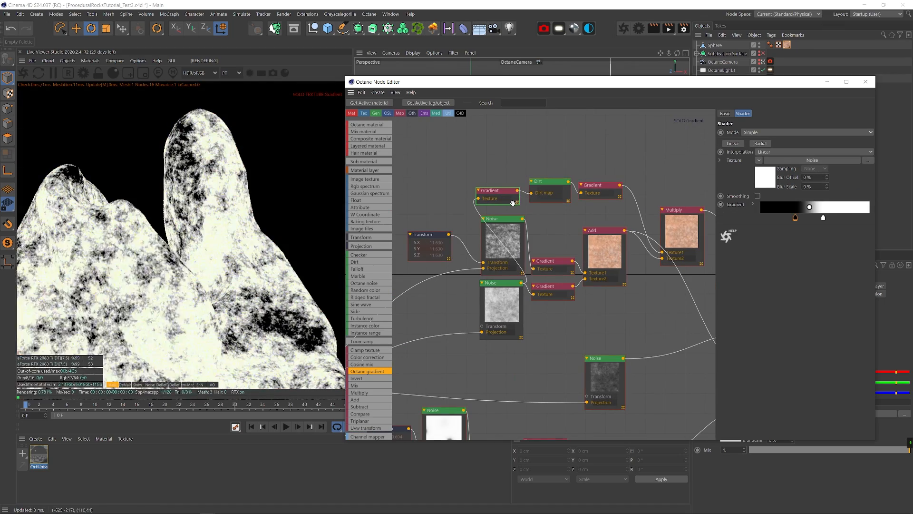
drag(824, 220, 855, 219)
drag(795, 219, 830, 207)
click(812, 221)
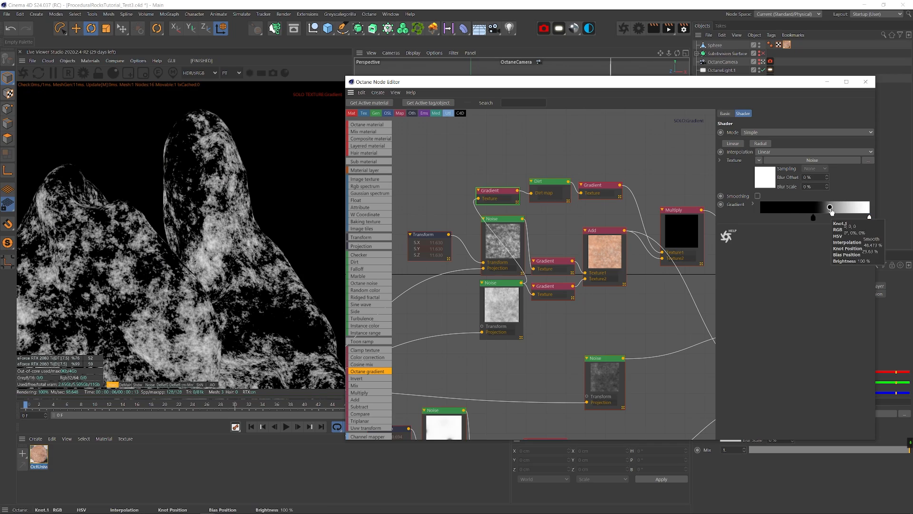
key(ctrl+s)
Turn off the gradient's solo and shift its black knot back outward
right_click(504, 191)
click(514, 202)
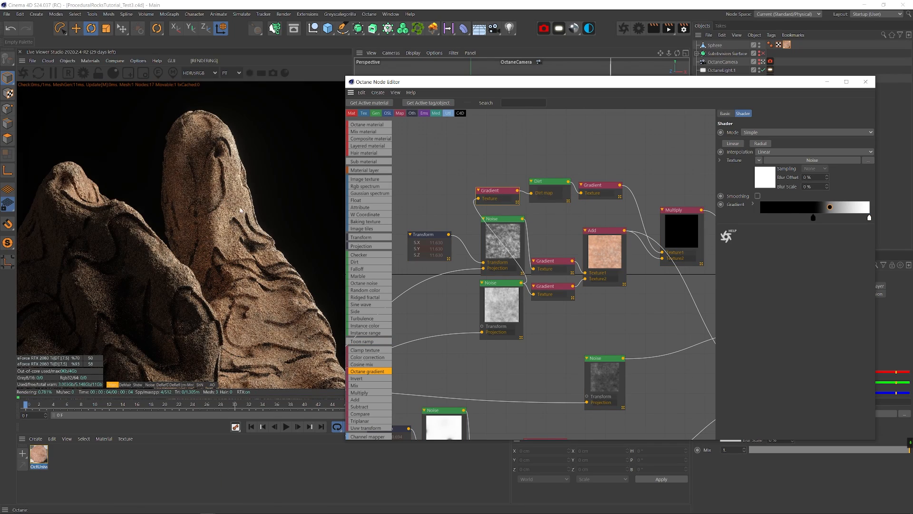
drag(814, 218, 793, 219)
Raise the Dirt node's radius to about 105.5 cm and save the project
click(546, 182)
drag(863, 187, 867, 186)
key(ctrl+s)
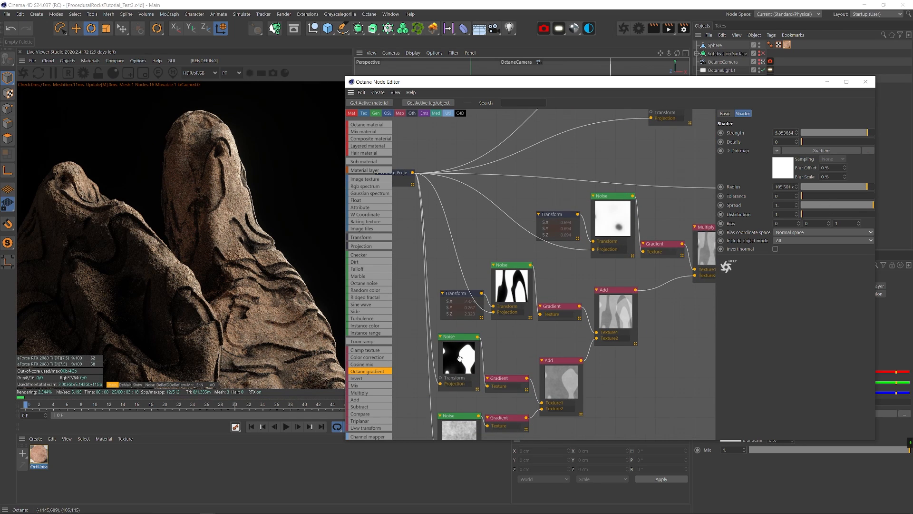
Set the lower Turbulence noise's contrast to 50 and save the project
click(459, 358)
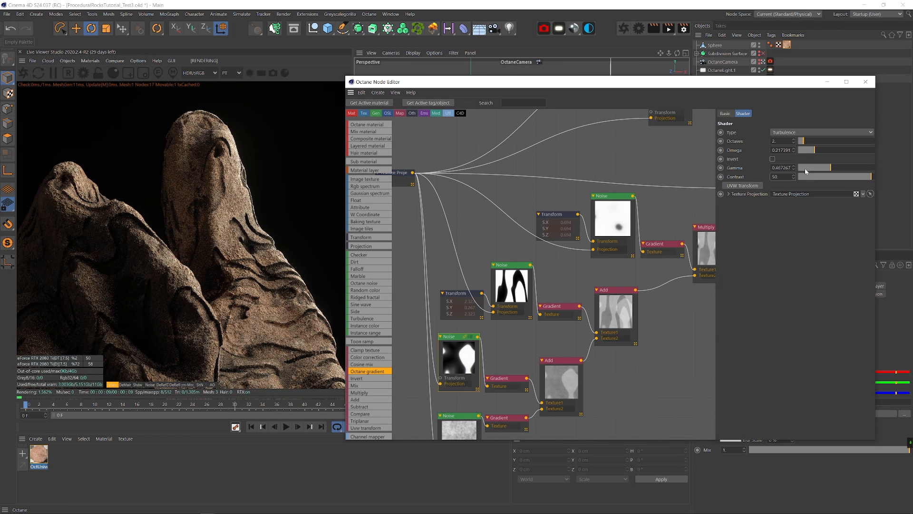
key(ctrl+s)
Solo the Turbulence noise feeding the upper Add's gradient and set its contrast to 180
click(526, 289)
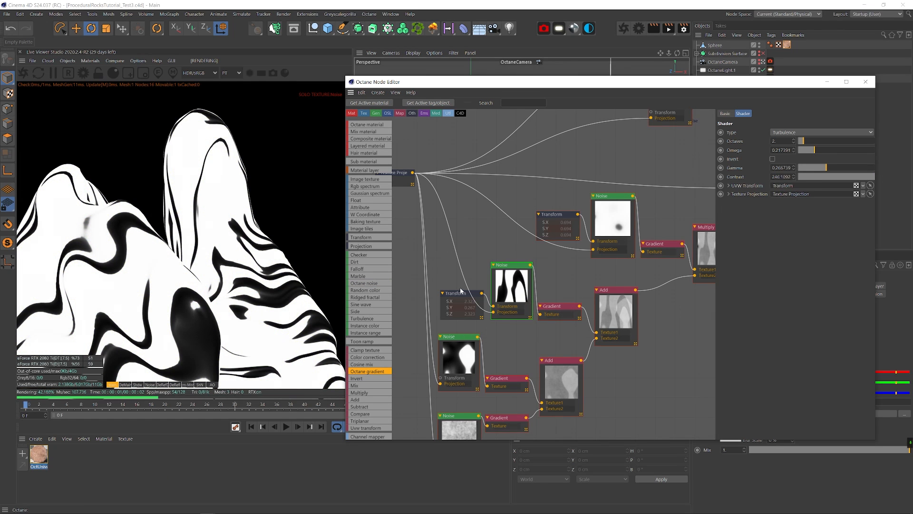
click(782, 177)
key(ctrl+a)
text(180)
key(Return)
Increase the scale in the Transform node of the soloed Turbulence noise
click(561, 308)
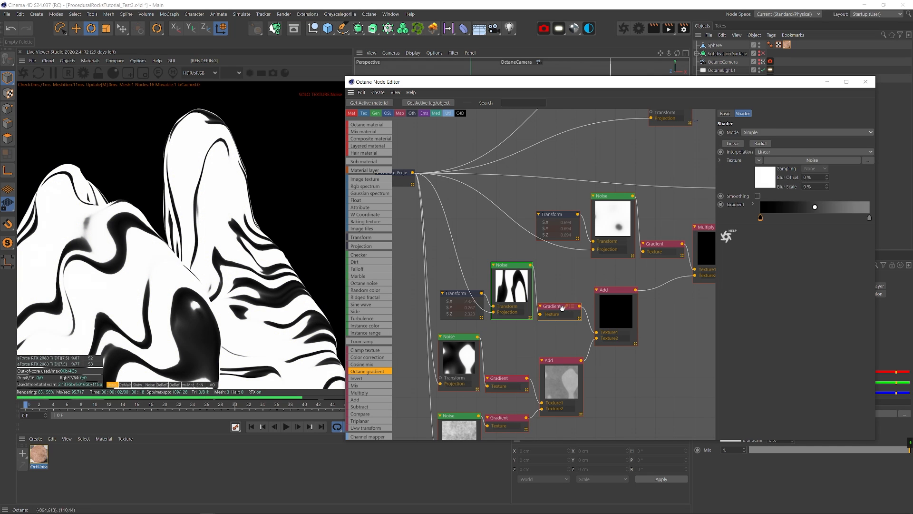
click(465, 295)
drag(857, 196, 867, 196)
Set the soloed noise to 7 octaves, omega about 0.35 and gamma about 0.45, save the project and turn off solo
click(512, 286)
click(829, 142)
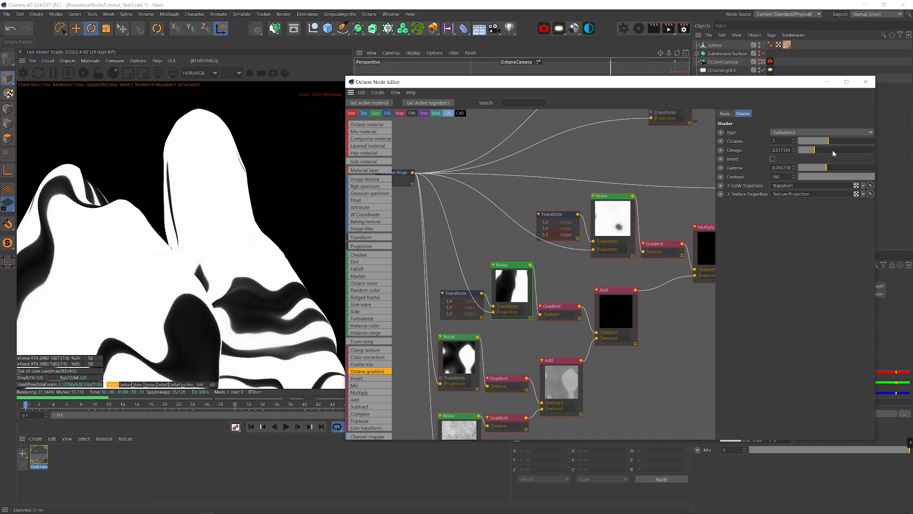
drag(832, 151, 826, 151)
drag(833, 168, 830, 168)
key(ctrl+s)
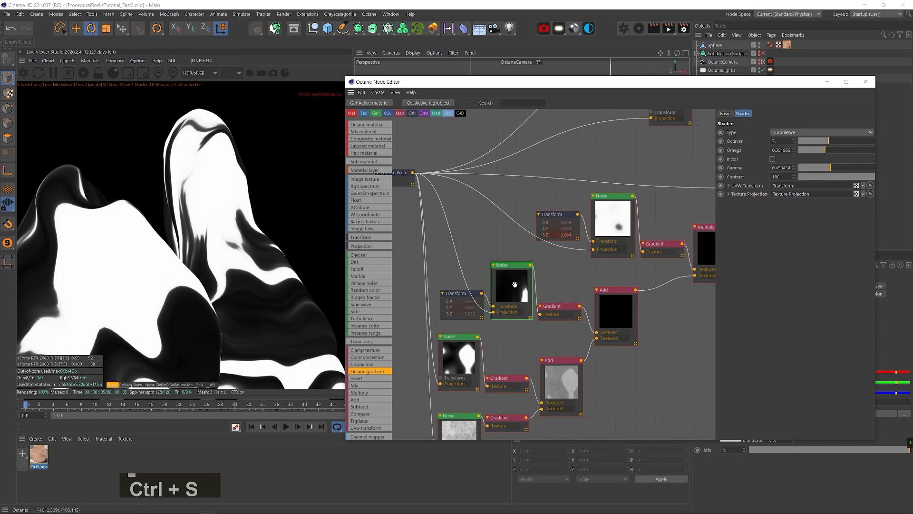
middle_click(526, 279)
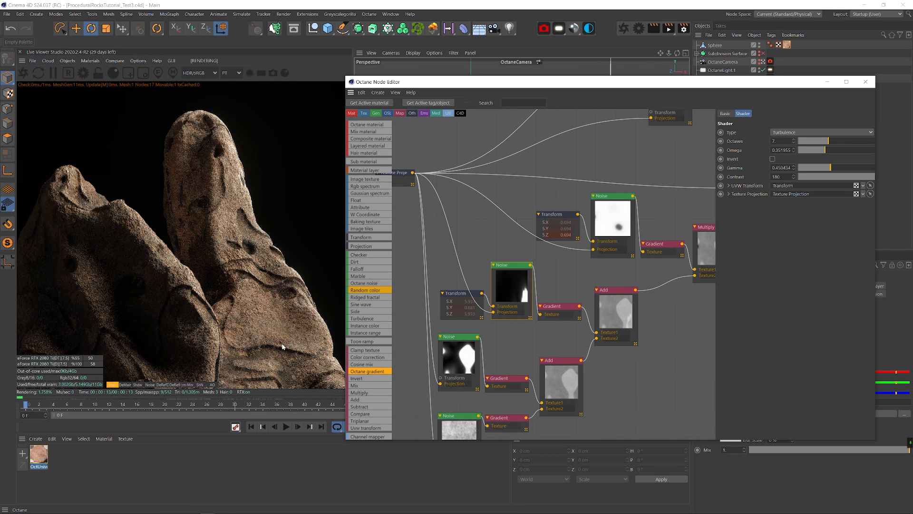
scroll(682, 324, down, 5)
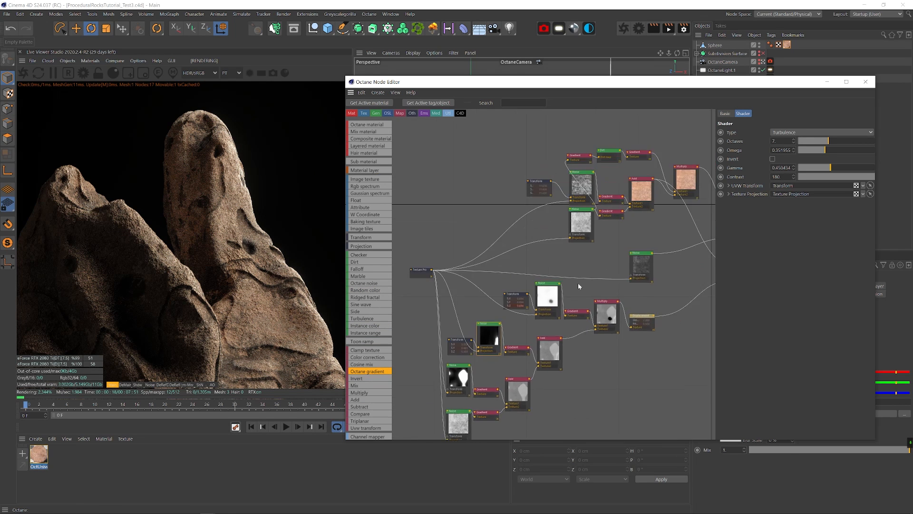
Select the Dirt node and restrict the live render to a region over the base of the right rock
middle_drag(641, 219, 562, 290)
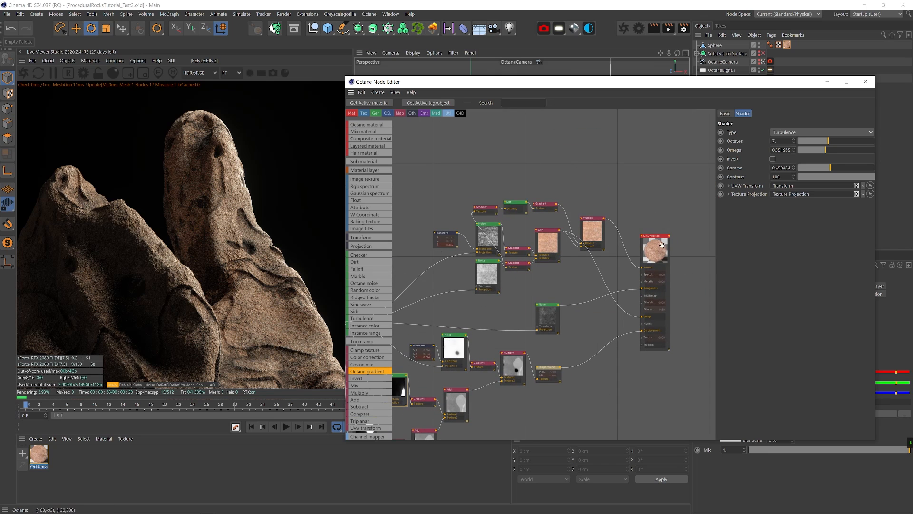
click(515, 201)
click(143, 73)
drag(199, 302, 297, 397)
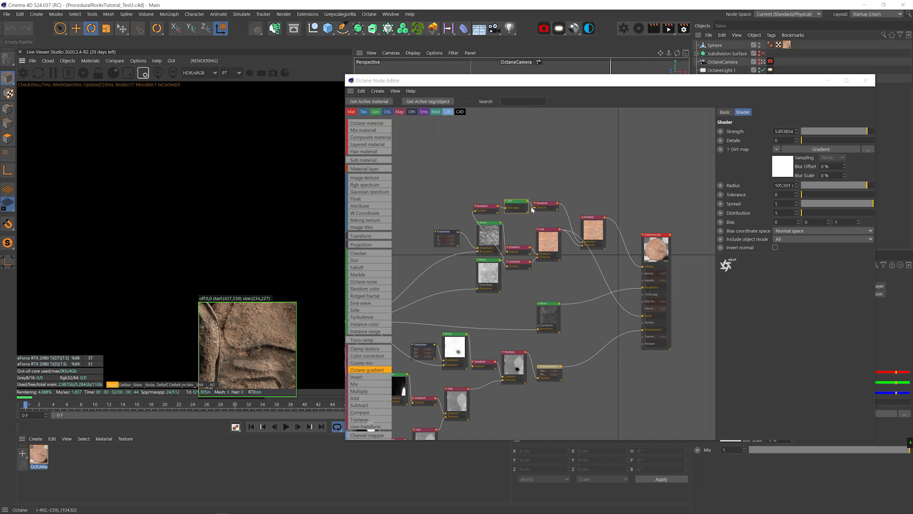
Shift the bias handle of the gradient feeding the Dirt map toward its white end
drag(474, 212, 477, 227)
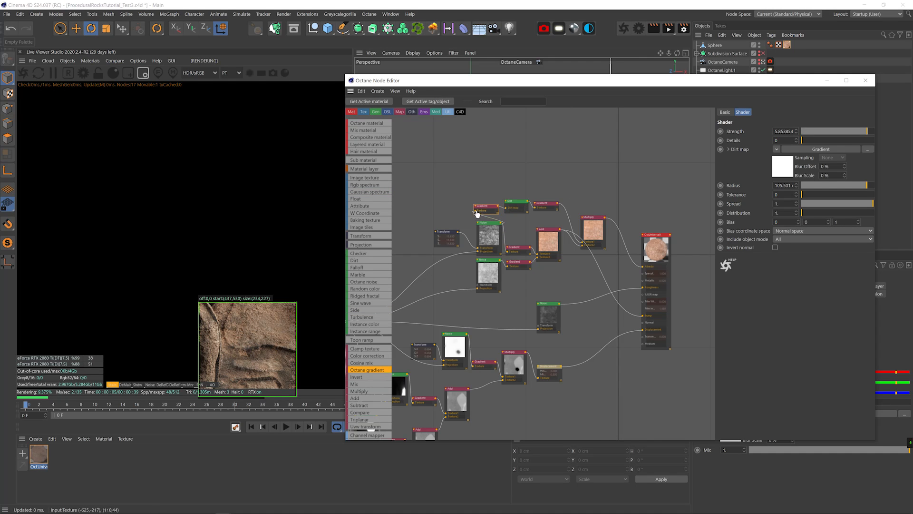
click(491, 208)
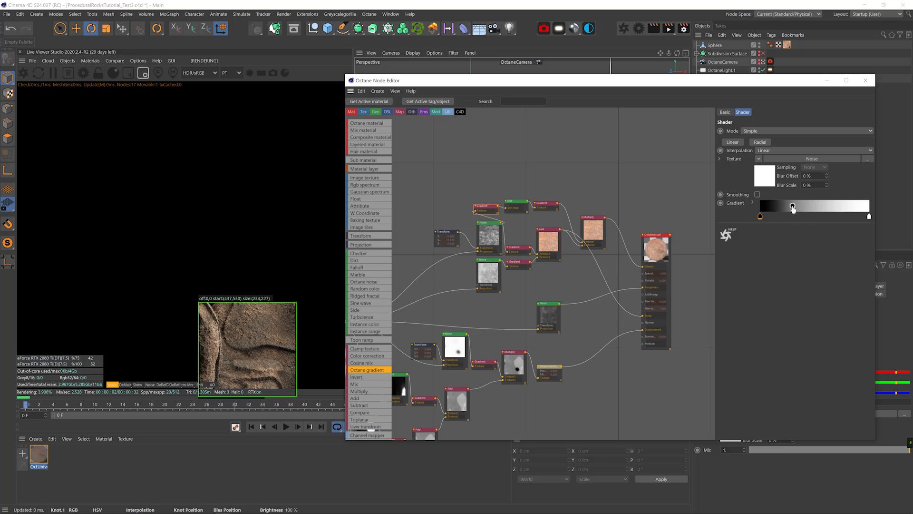
drag(818, 207, 834, 206)
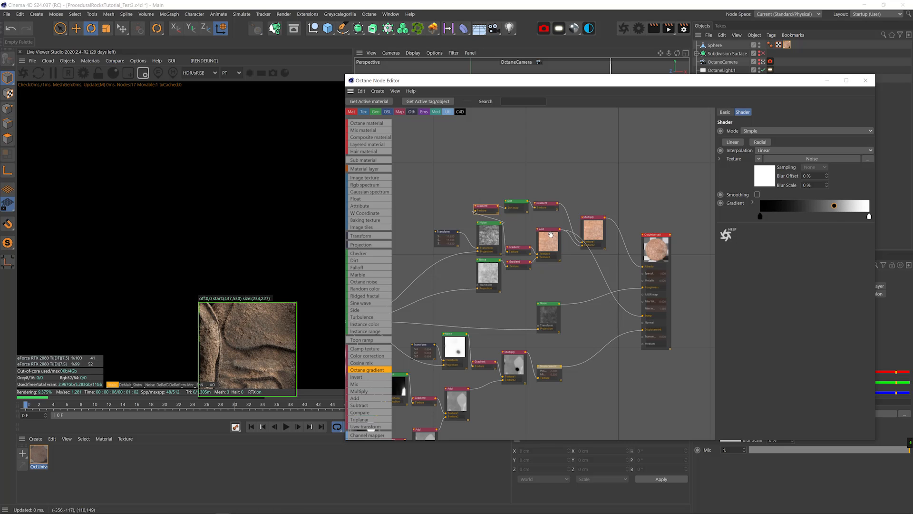
Set the Dirt node's radius to about 44.8 cm, spread about 0.63, tolerance about 0.21 and strength 10
click(521, 203)
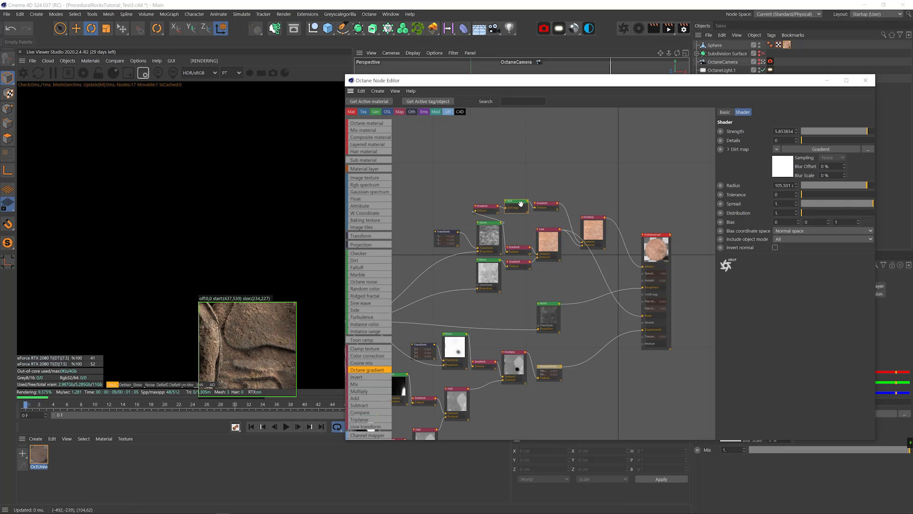
click(484, 207)
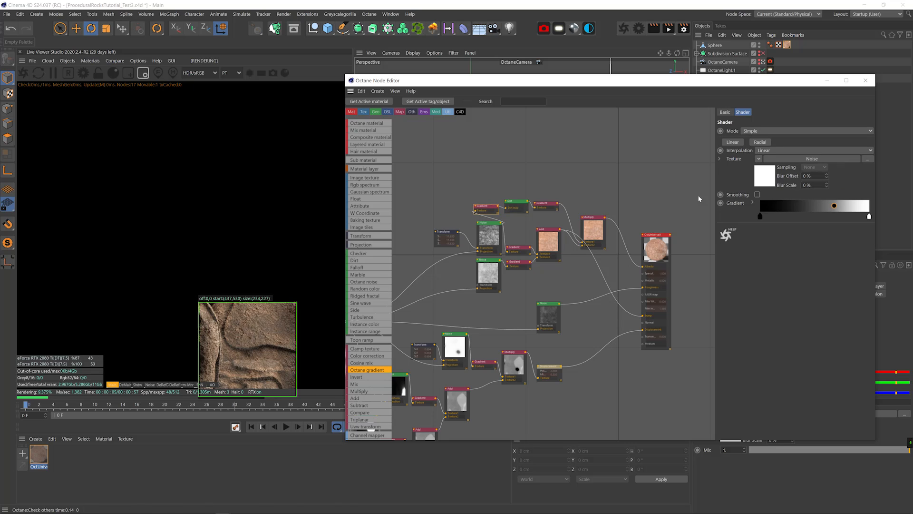
click(518, 202)
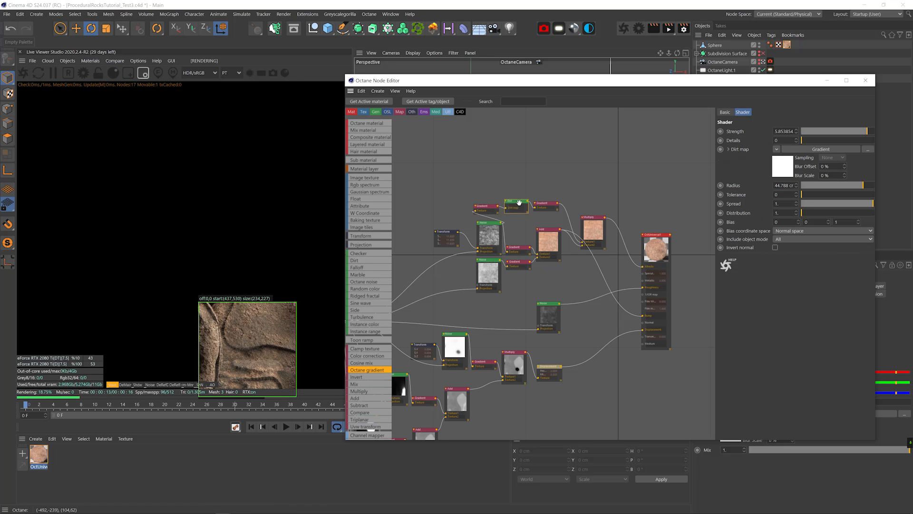
drag(857, 207, 847, 206)
click(852, 195)
drag(868, 134, 884, 135)
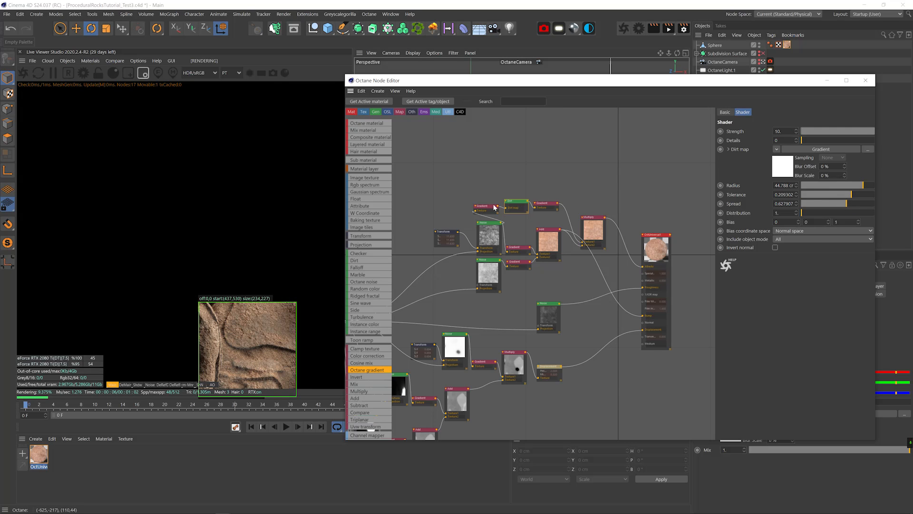
Move the Dirt map gradient's white knot to about 39% and the Dirt output gradient's dark knot inward by about a third
click(495, 208)
click(804, 217)
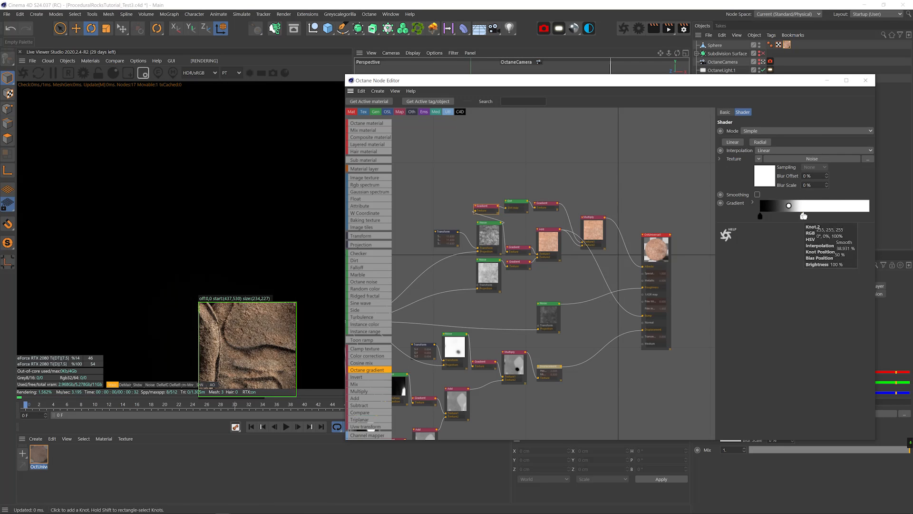
click(554, 206)
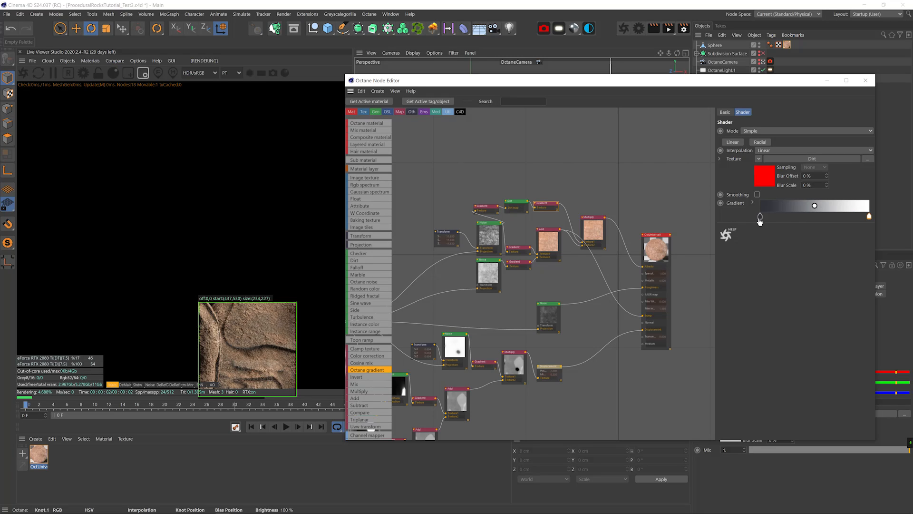
click(798, 218)
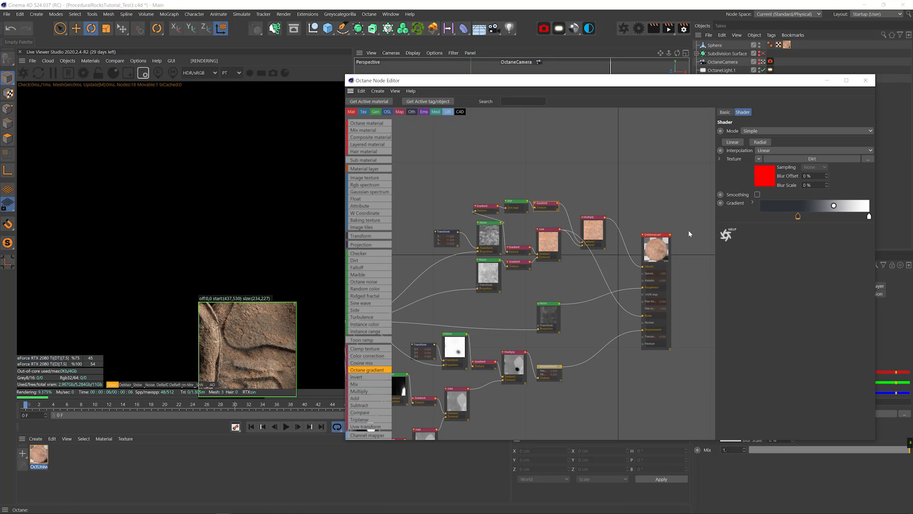
click(515, 203)
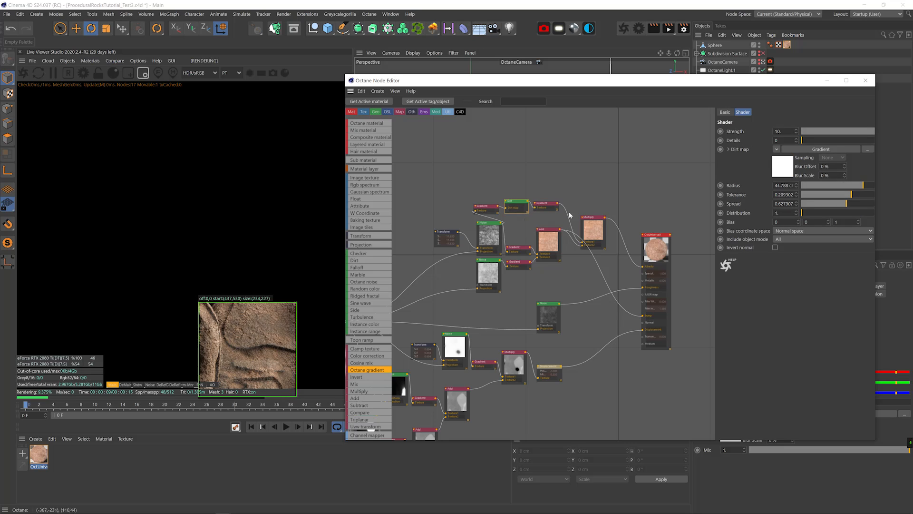
Add a second Dirt node above the Multiply and connect it to the universal material's albedo
middle_drag(606, 212, 532, 235)
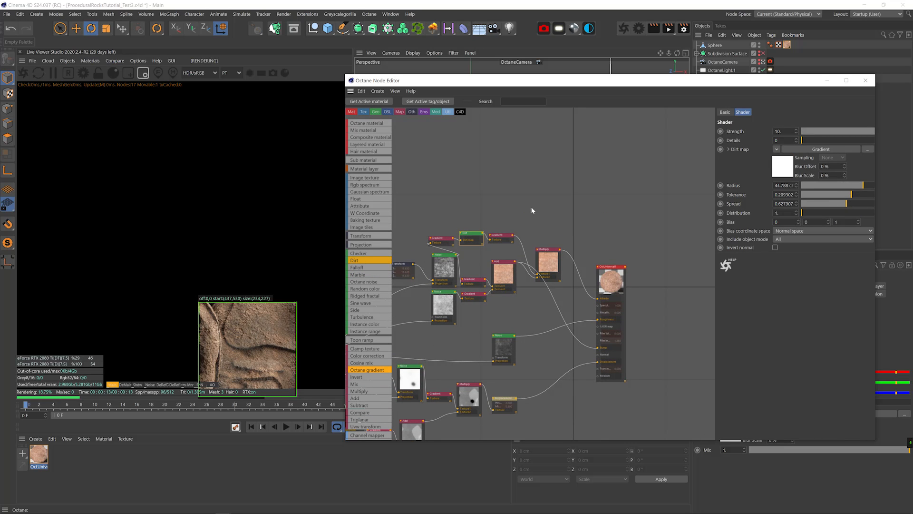
click(541, 198)
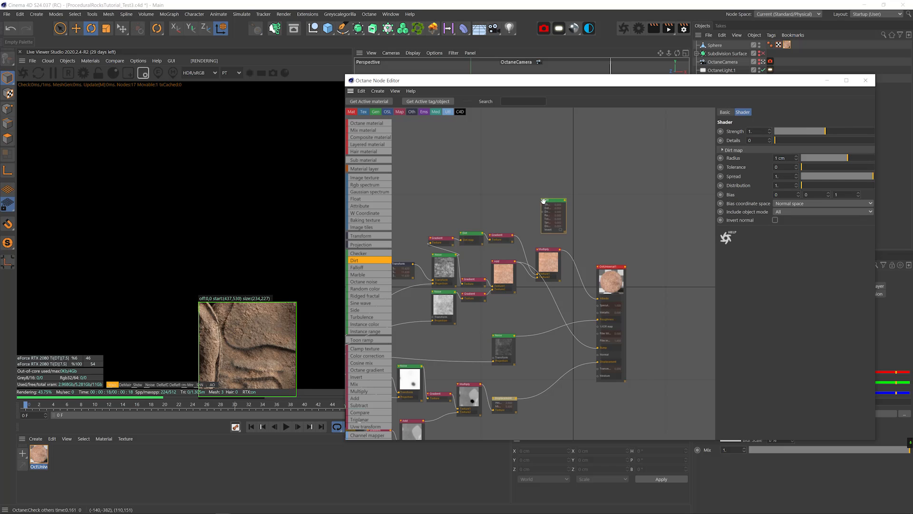
scroll(545, 201, up, 2)
drag(567, 203, 631, 368)
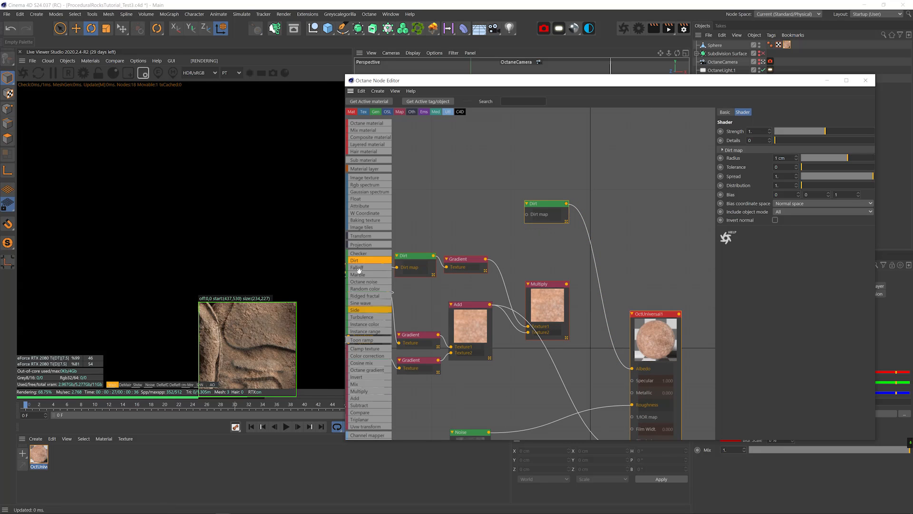
Set the new Dirt to strength 10, inverted normal, tolerance 0.3, distribution 100 and radius about 3.8 cm
drag(841, 131, 874, 129)
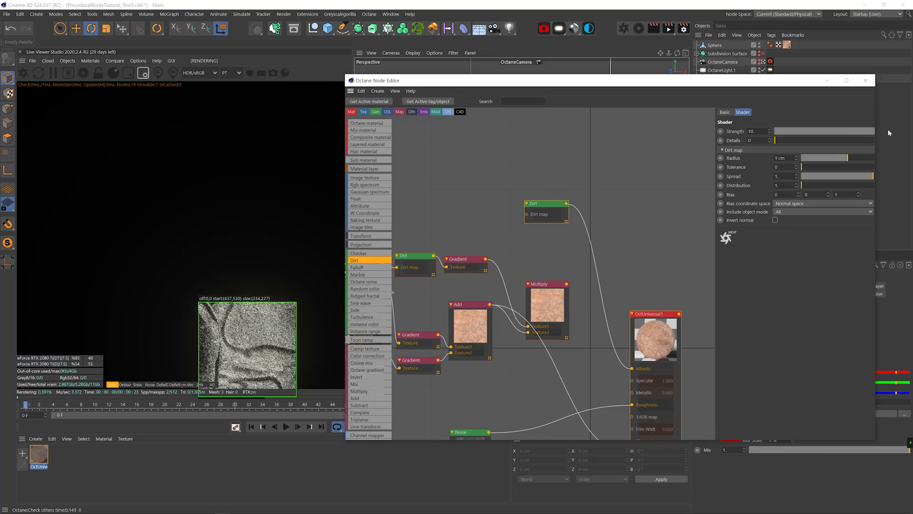
click(775, 221)
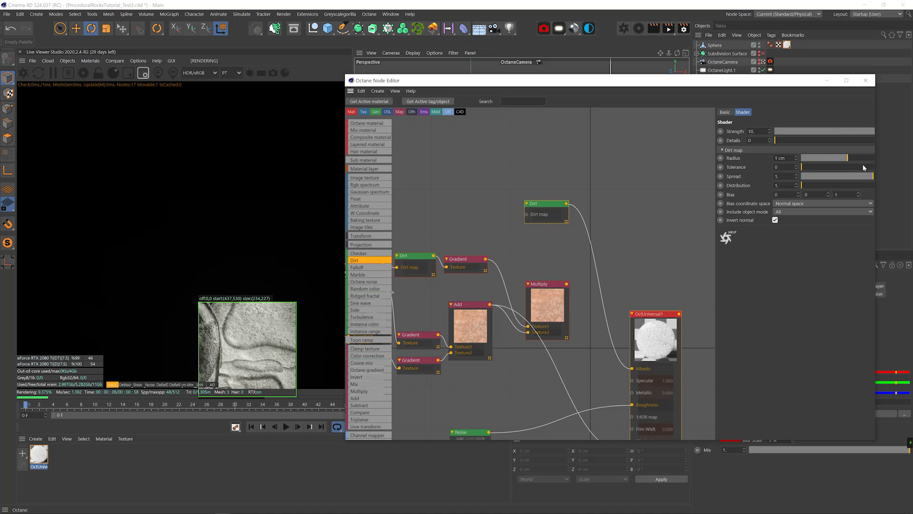
drag(868, 169, 878, 167)
drag(863, 185, 877, 185)
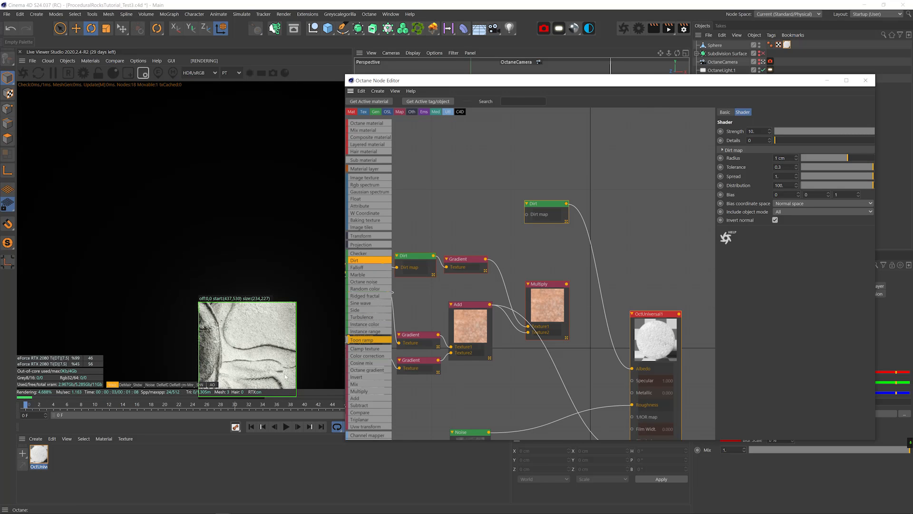
drag(848, 158, 852, 159)
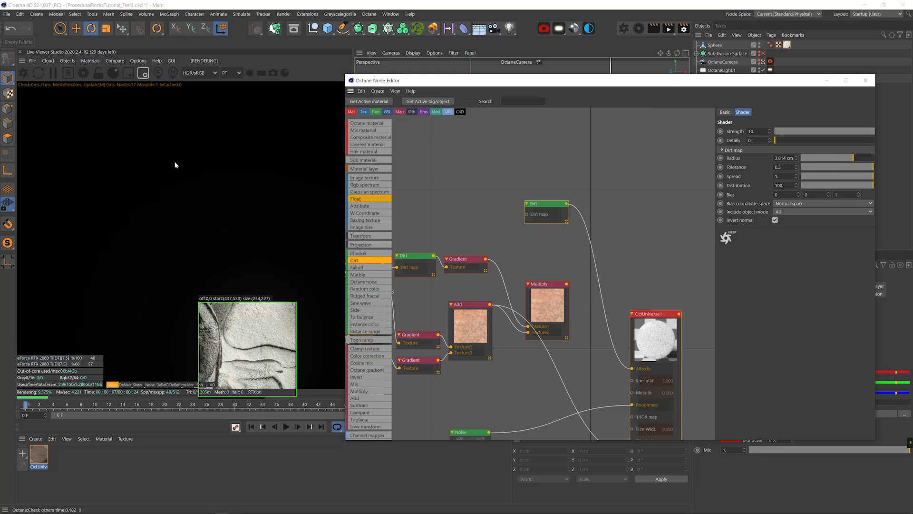
With the render region over the tall rock, feed the first Dirt's map gradient into the new Dirt and set its radius to about 7.25 cm
drag(163, 143, 268, 295)
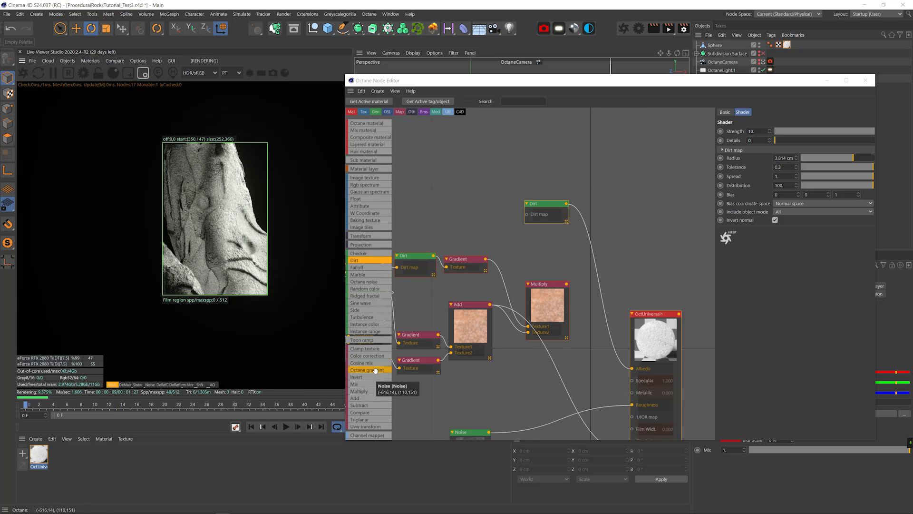
middle_drag(375, 371, 447, 370)
drag(591, 225, 598, 213)
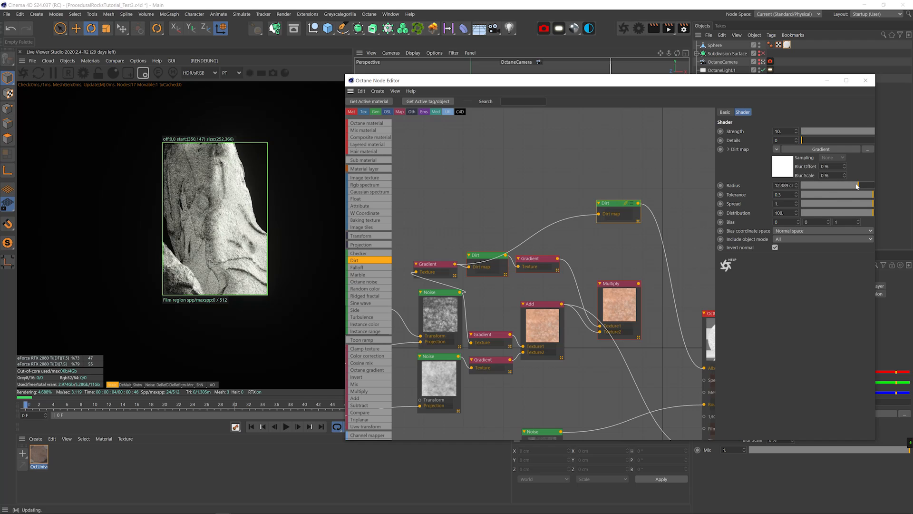
drag(857, 186, 855, 186)
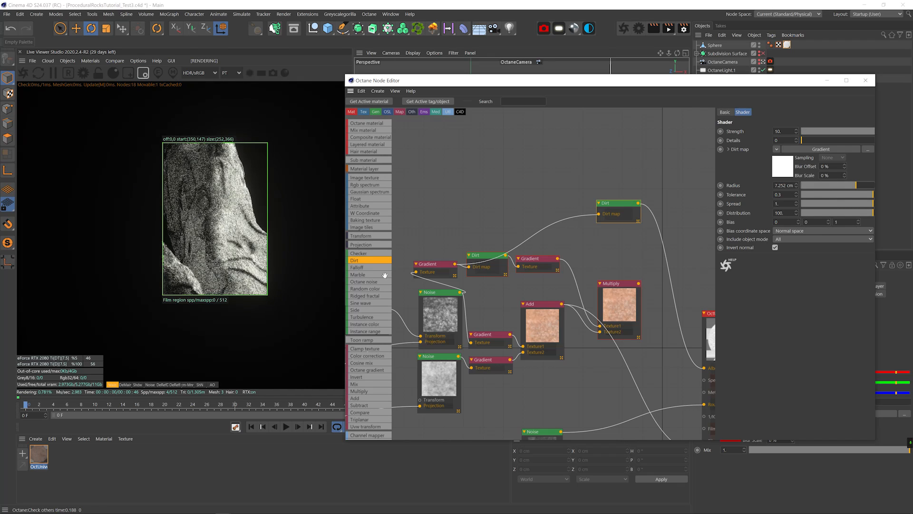
Insert a Gradient between the new Dirt and the albedo and bring its black and white knots close together
drag(663, 256, 665, 257)
drag(665, 258, 669, 206)
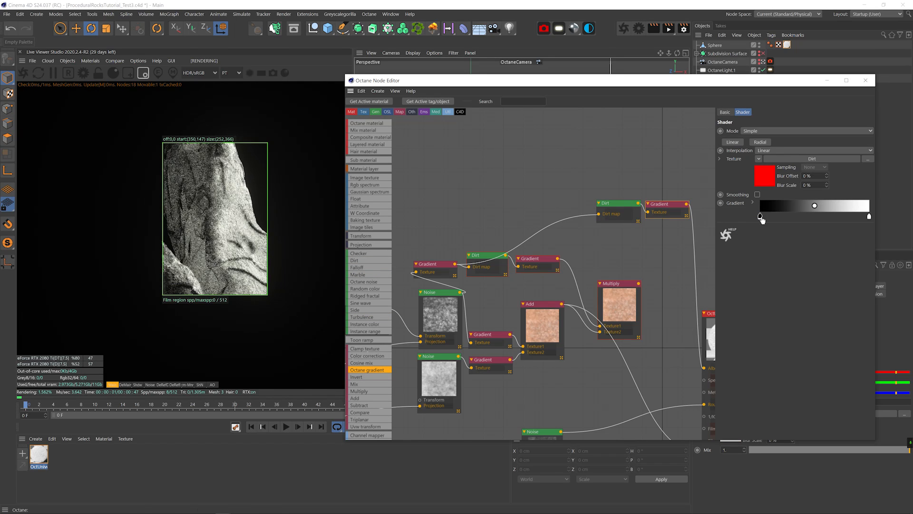
drag(761, 218, 800, 219)
drag(868, 218, 821, 216)
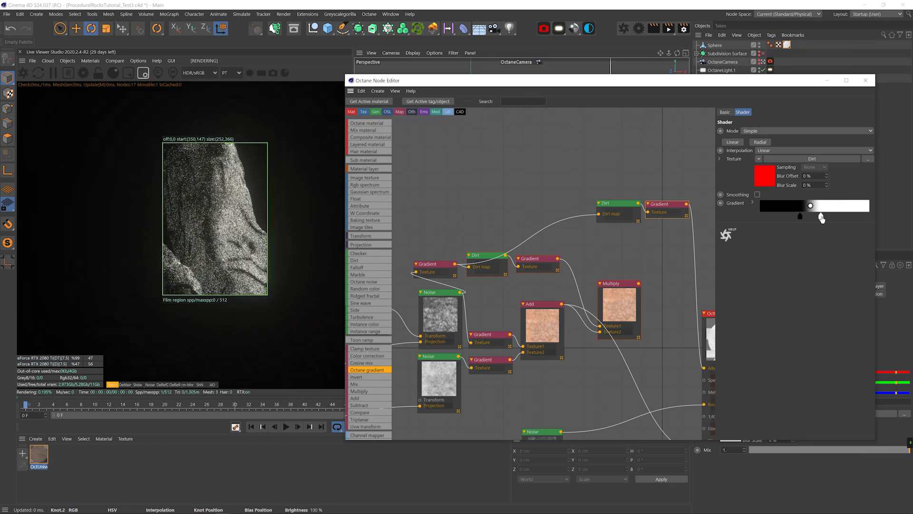
Invert the new Gradient by swapping its knots, with white at about 37% and black just after it
middle_drag(641, 249, 528, 198)
scroll(554, 231, down, 1)
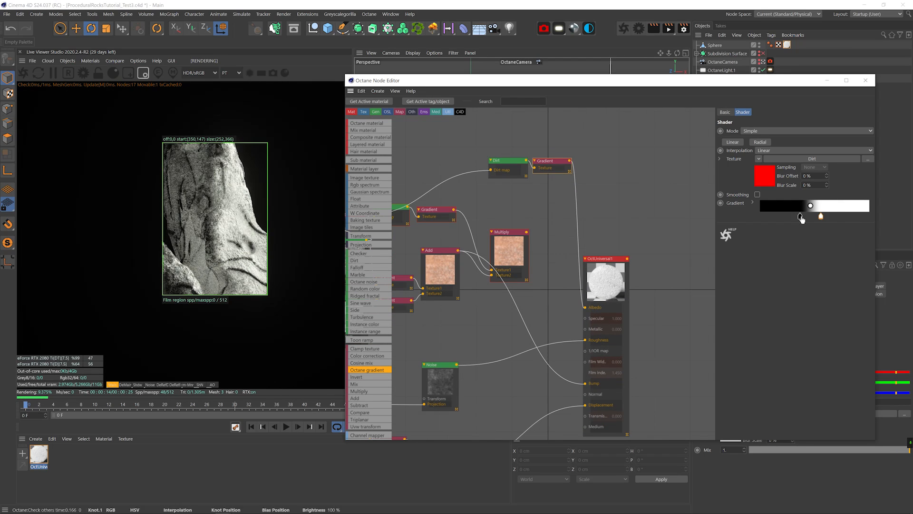
drag(800, 217, 828, 217)
drag(821, 217, 807, 218)
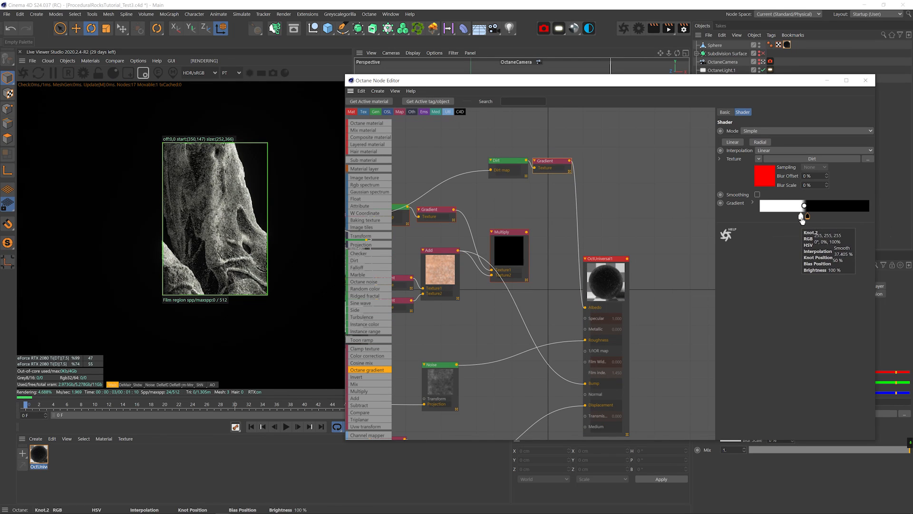
Turn off the render region, save the project and reduce the new Dirt's radius to about 2.5 cm
click(143, 73)
key(ctrl+s)
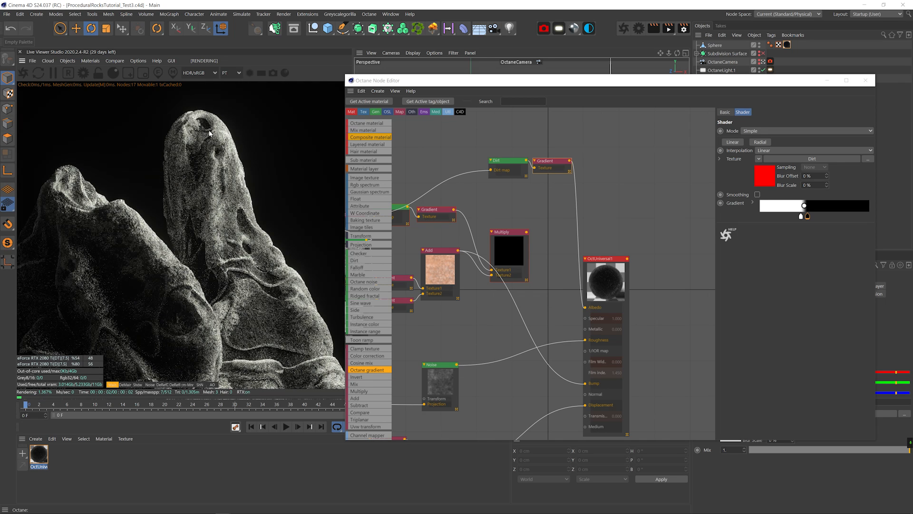
click(500, 161)
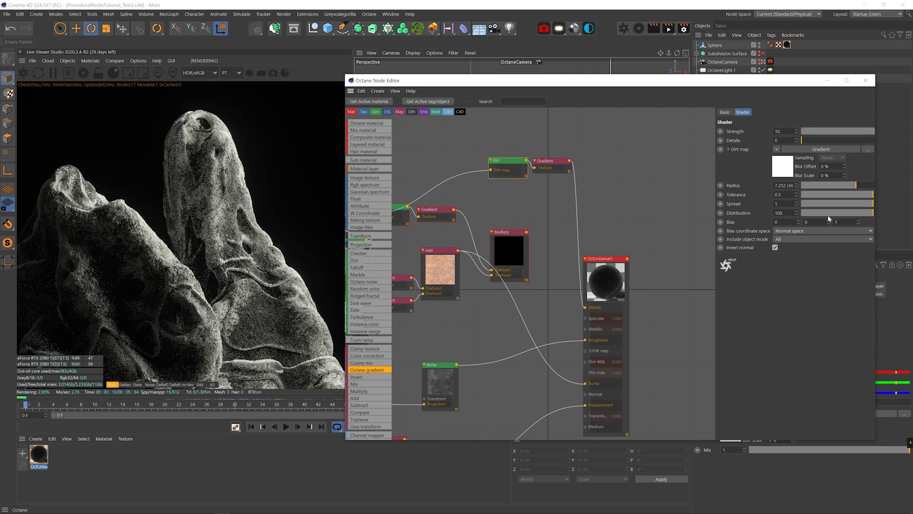
click(851, 185)
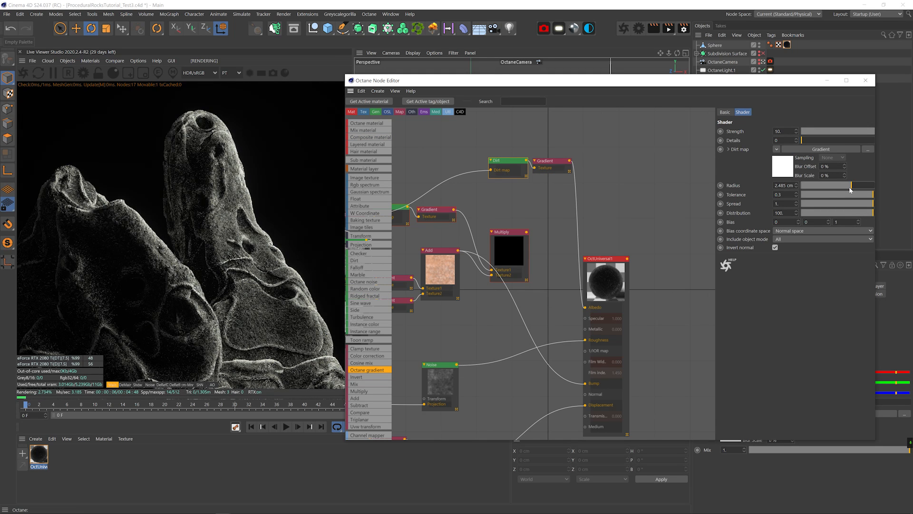
Solo the gradient feeding both Dirt maps, move its black knot slightly inward, save the project and turn off solo
middle_drag(447, 267, 532, 285)
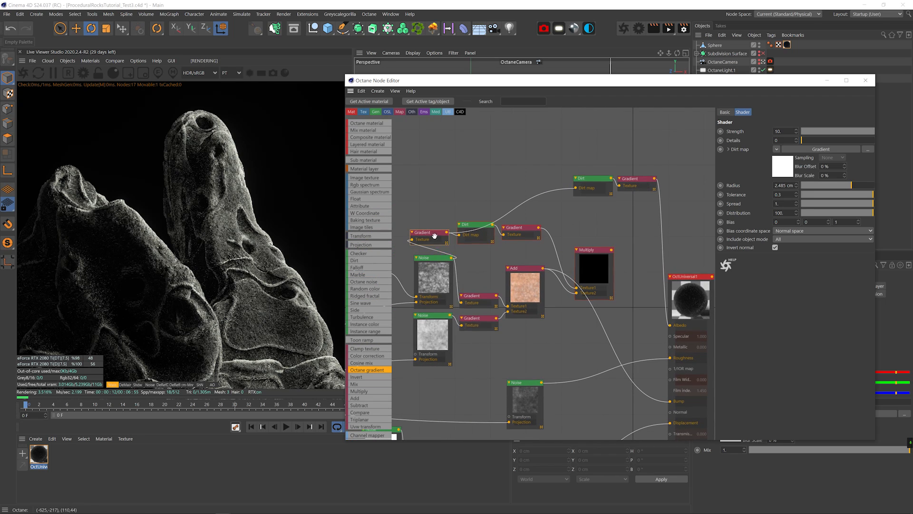
click(440, 238)
key(s)
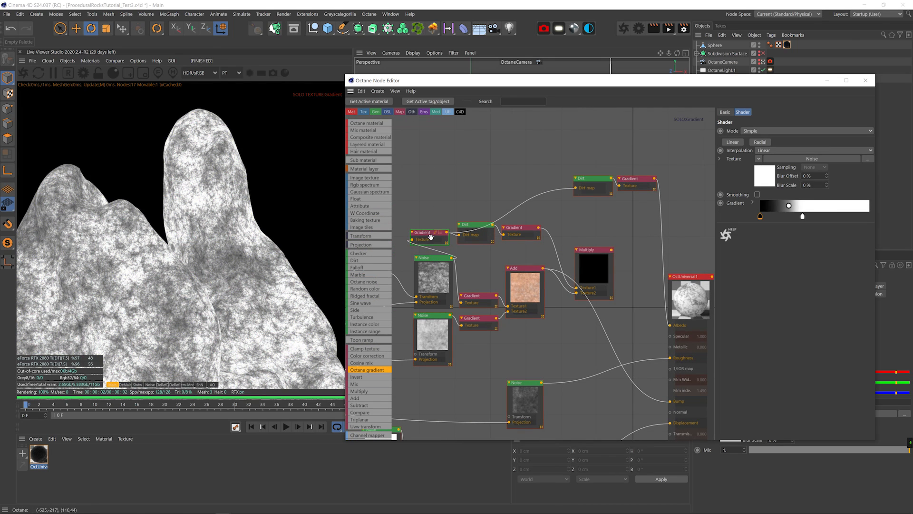
drag(760, 216, 768, 219)
key(ctrl+s)
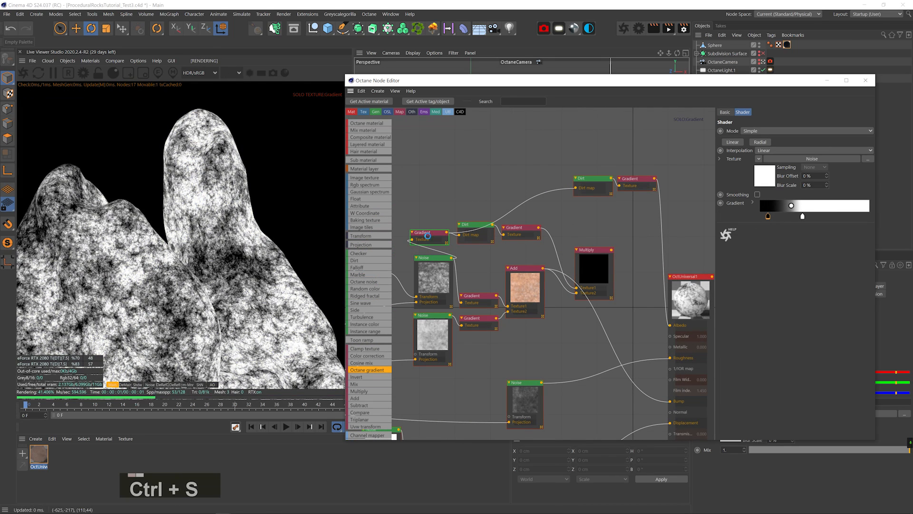
right_click(437, 237)
click(443, 243)
Combine the new Dirt's Gradient and the Multiply in an Add node feeding the albedo, and link that Gradient to the metallic channel
middle_drag(583, 273, 450, 246)
drag(502, 196, 501, 196)
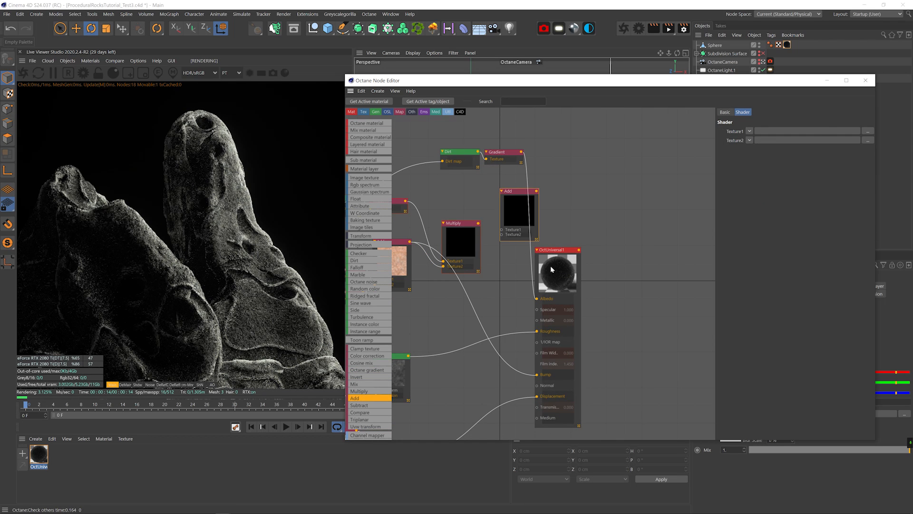
drag(557, 250, 620, 236)
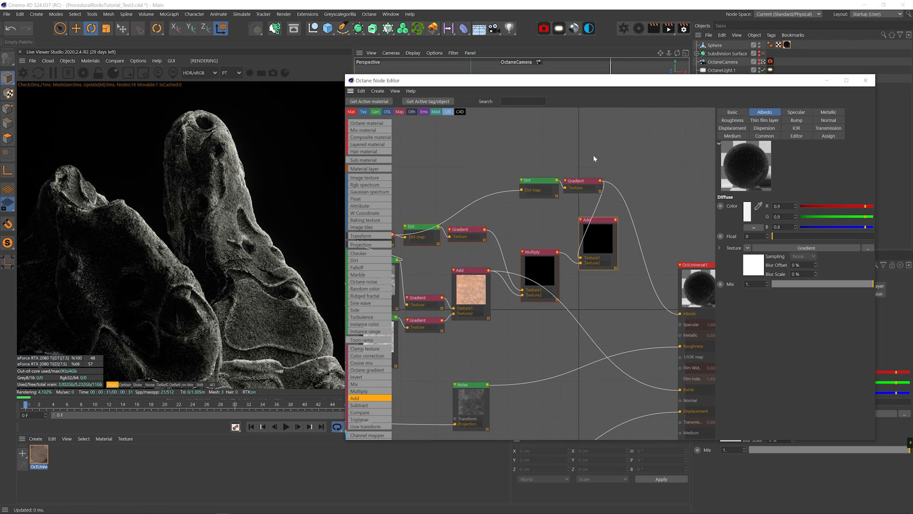
key(ctrl+a)
drag(620, 303, 621, 302)
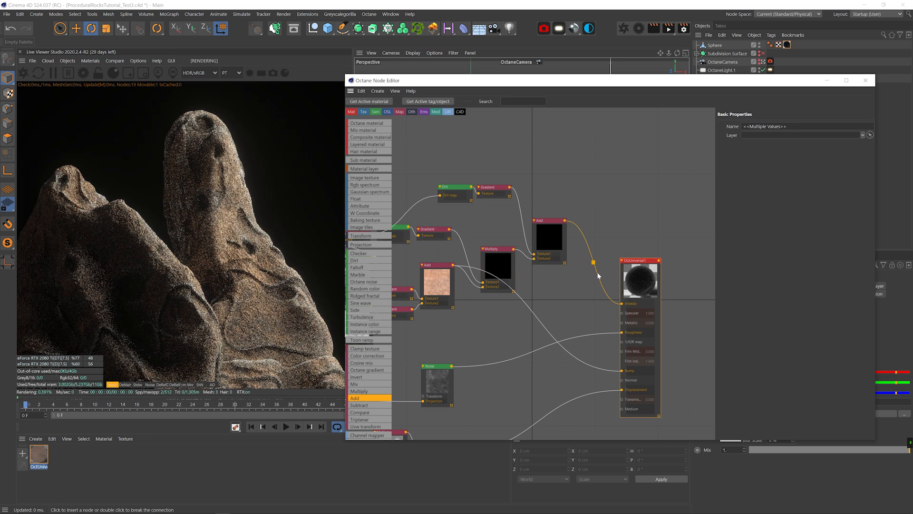
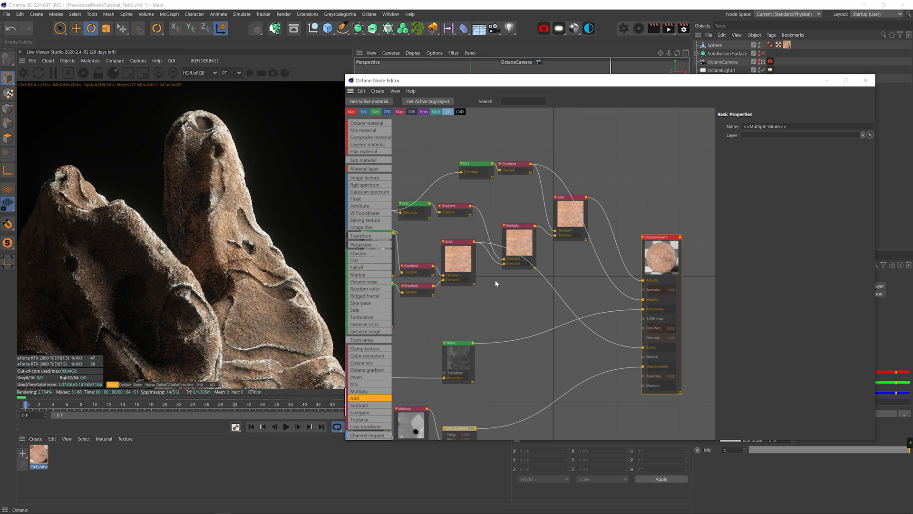
Disconnect the albedo and metallic maps, set metallic to 1 and compare the rocks with and without the bump map
drag(643, 280, 619, 299)
click(826, 112)
drag(823, 207, 869, 206)
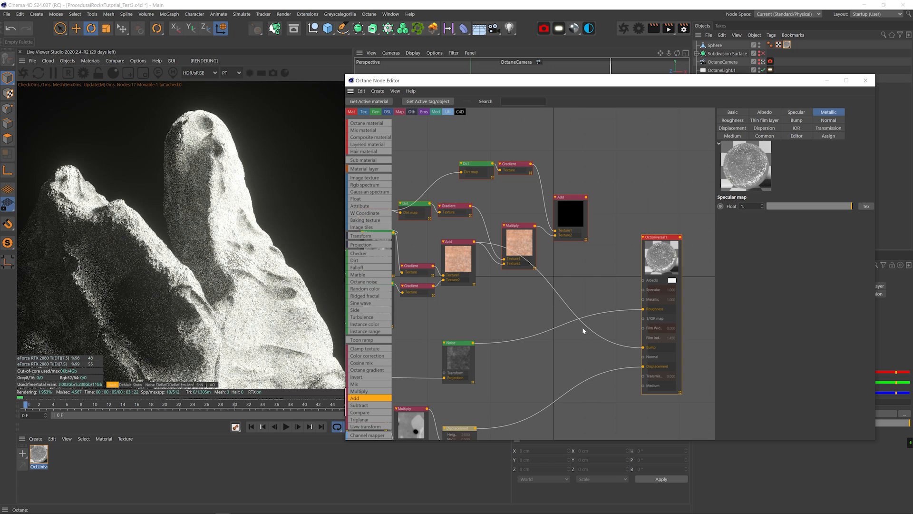
click(546, 293)
click(554, 290)
key(Delete)
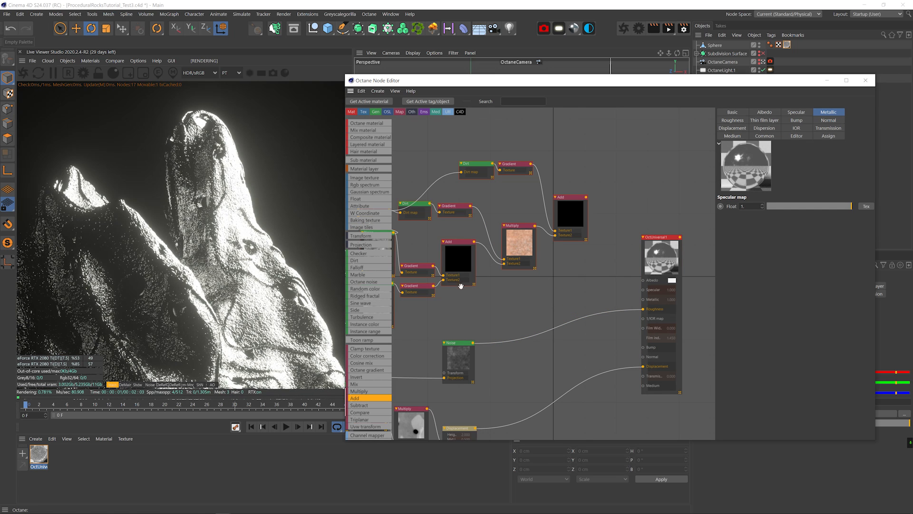
drag(474, 244, 644, 351)
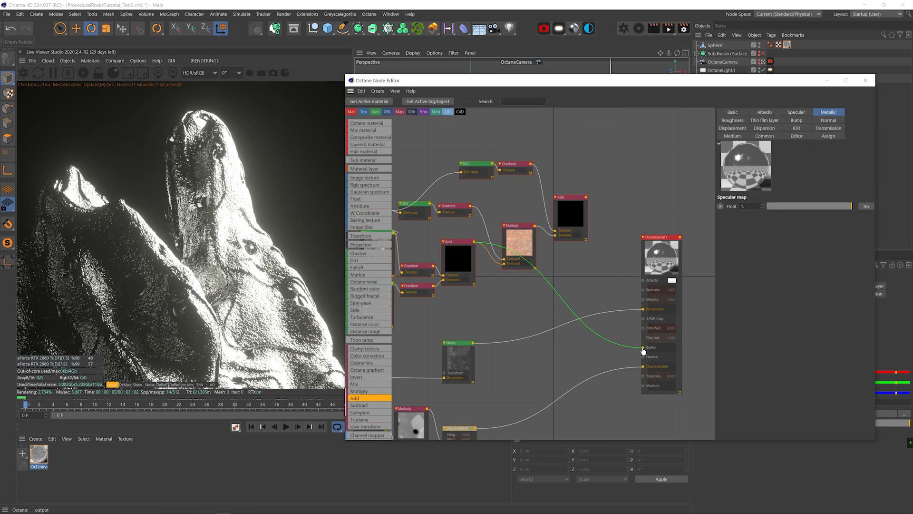
Feed the bump from another Add node combining the Dirt Gradient and the noise Add, and reconnect the metallic and albedo maps
drag(364, 398, 564, 300)
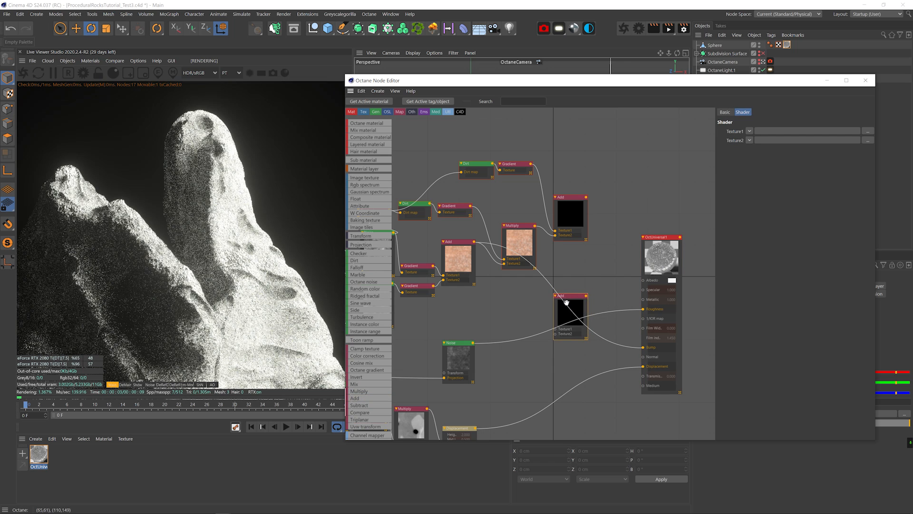
drag(474, 241, 556, 329)
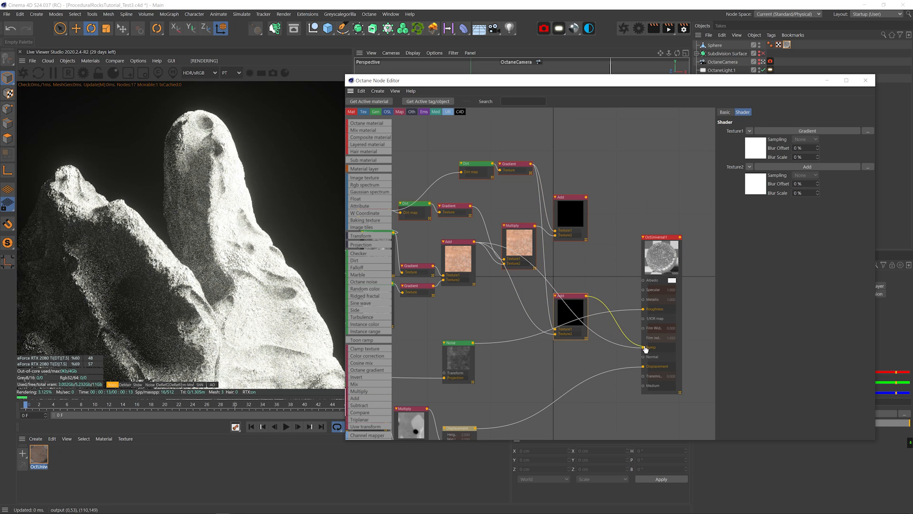
drag(644, 347, 644, 348)
drag(531, 164, 644, 300)
drag(586, 197, 644, 281)
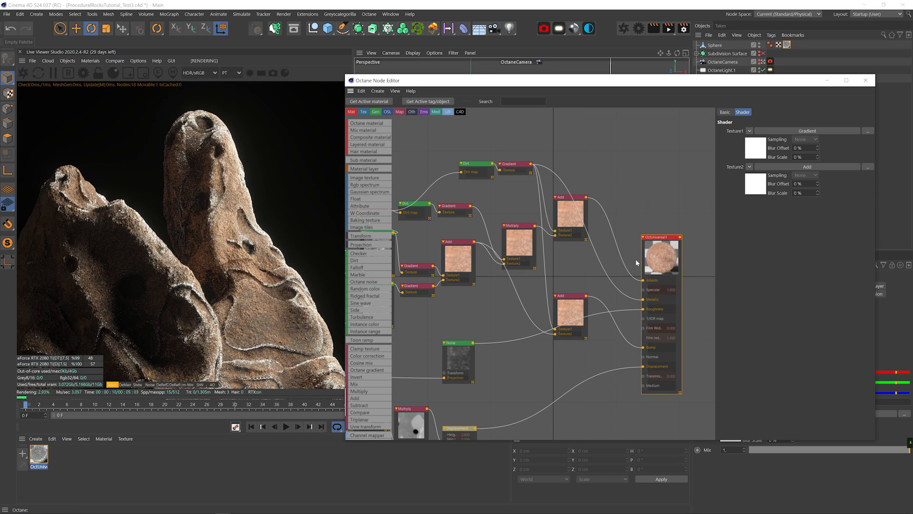
Set the universal material's thin film layer float to about 0.295
click(660, 256)
click(758, 121)
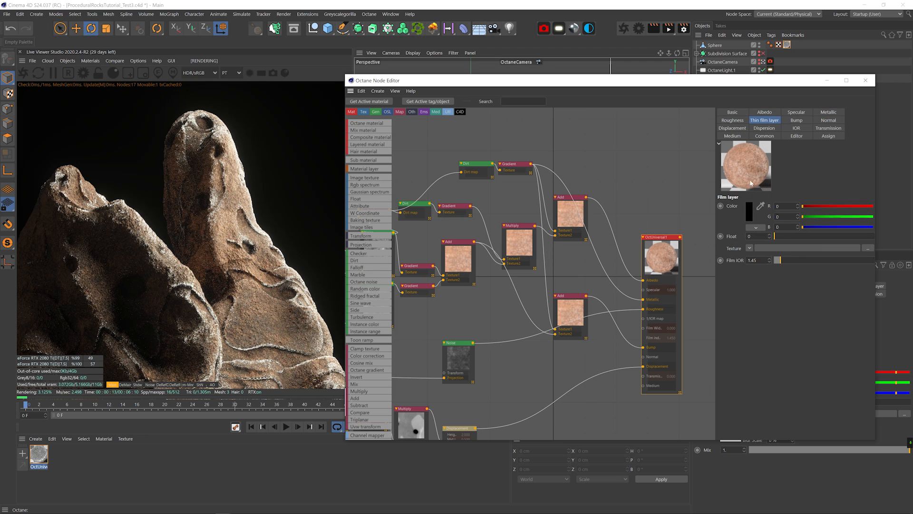
click(780, 236)
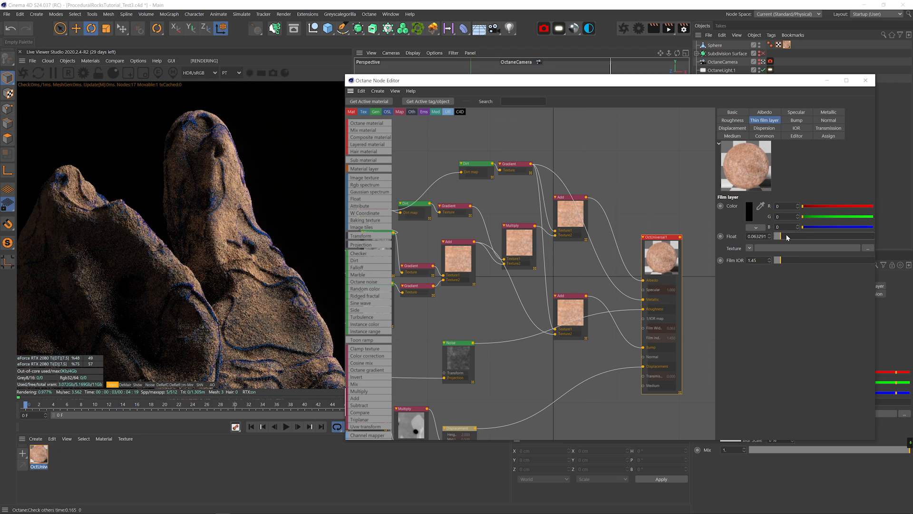
click(804, 236)
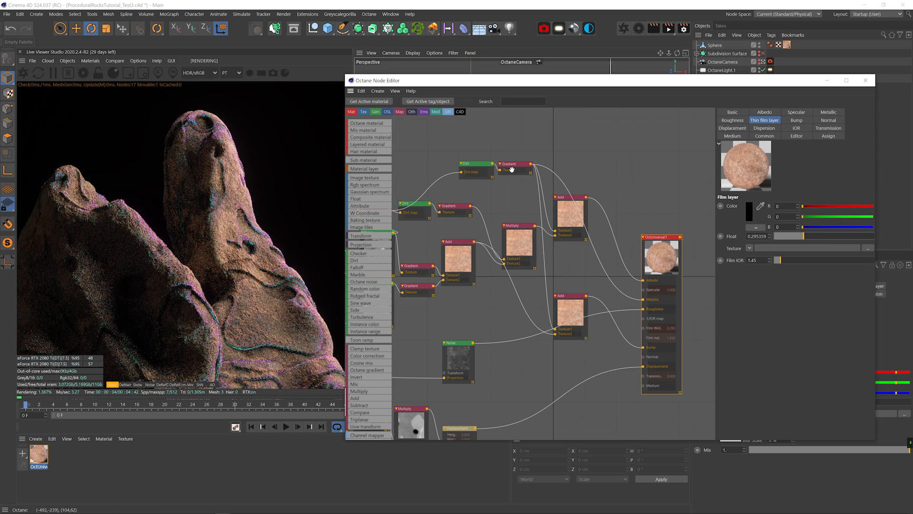
Increase the upper Dirt's radius, trying larger values, and slide its Gradient's black knot almost to the end of the ramp
click(471, 167)
click(854, 186)
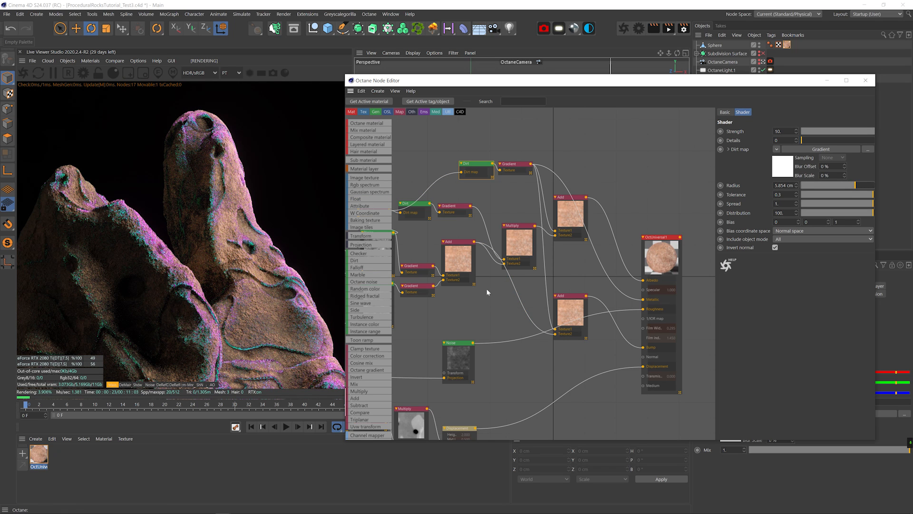
middle_drag(515, 288, 548, 312)
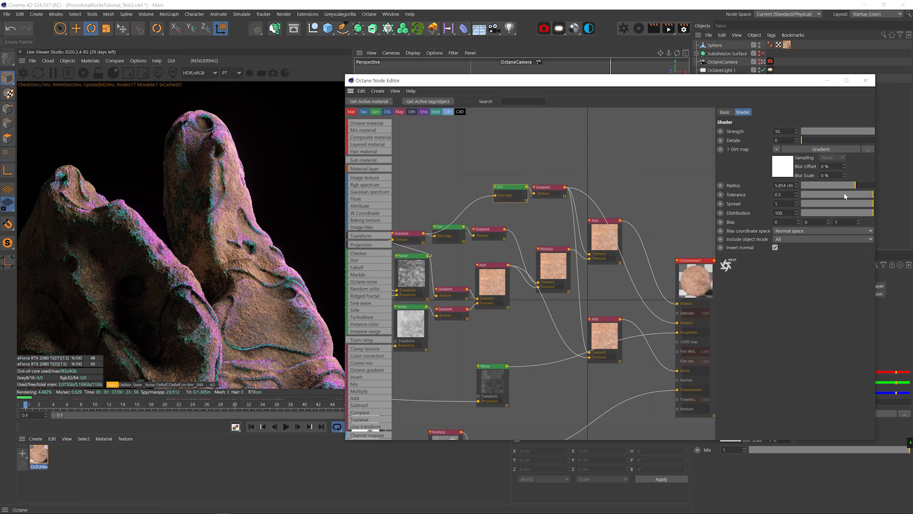
click(852, 186)
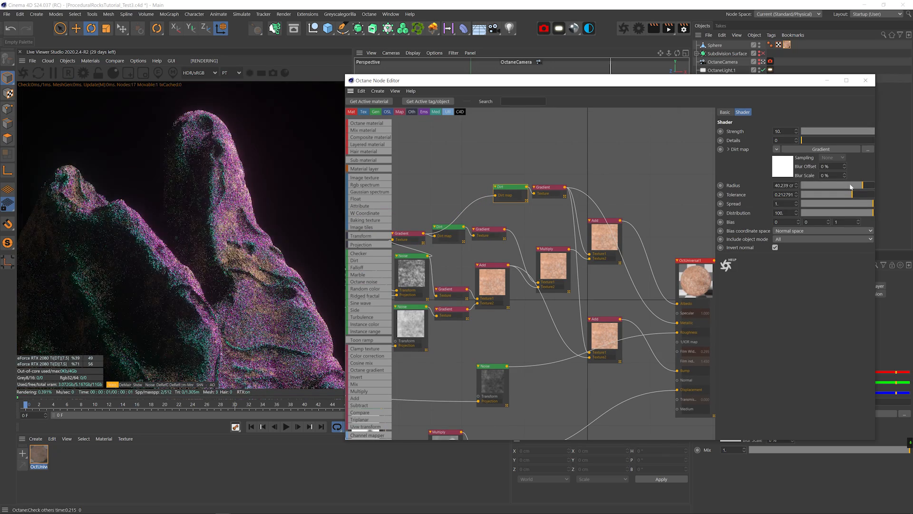
click(545, 187)
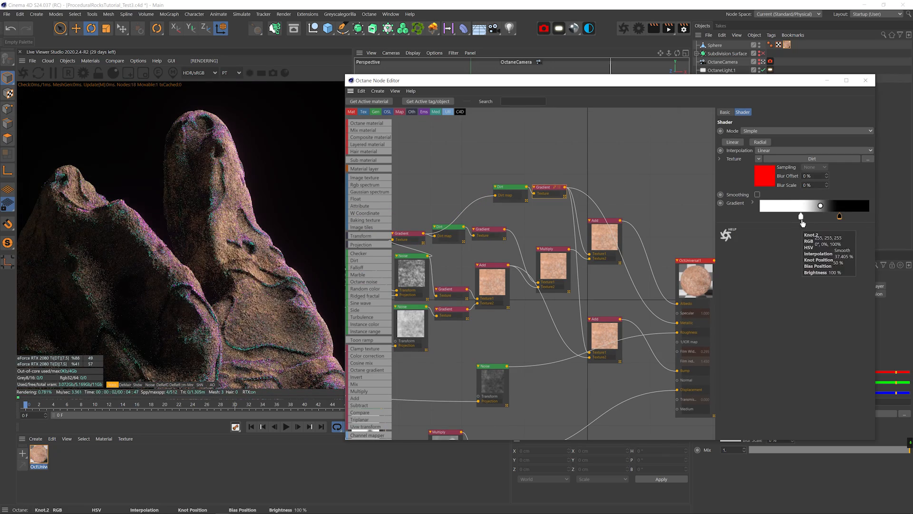
drag(861, 218, 867, 217)
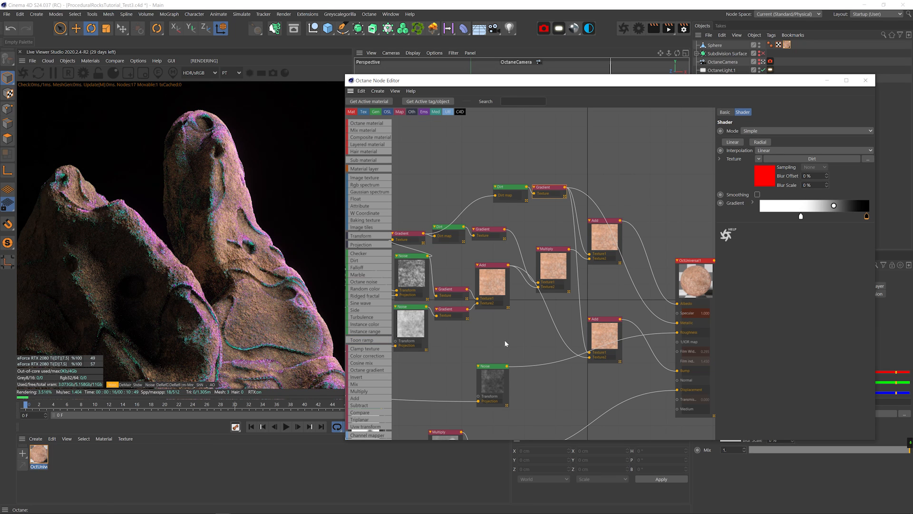
Make room after the Multiply, insert a Color Correction node there and set its hue to about 0.25
middle_drag(506, 346, 584, 298)
drag(650, 304, 407, 190)
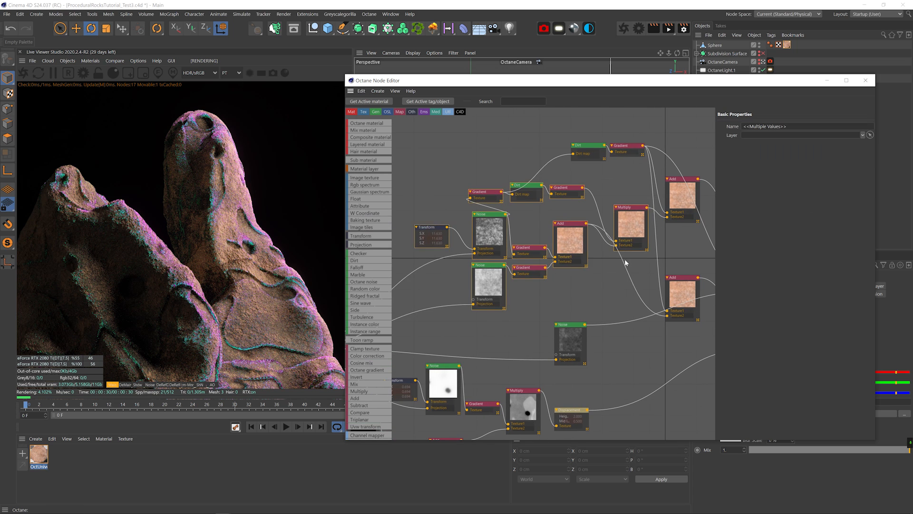
drag(627, 234, 566, 235)
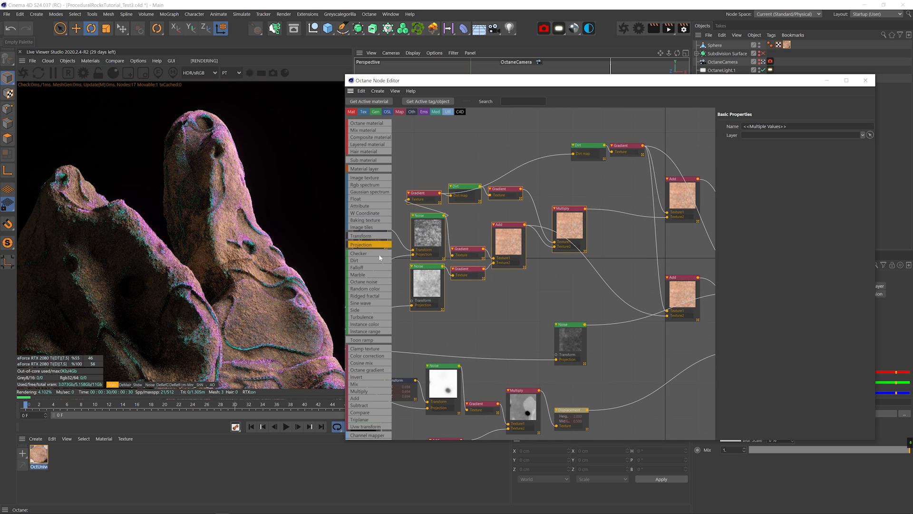
click(617, 215)
drag(826, 184, 838, 184)
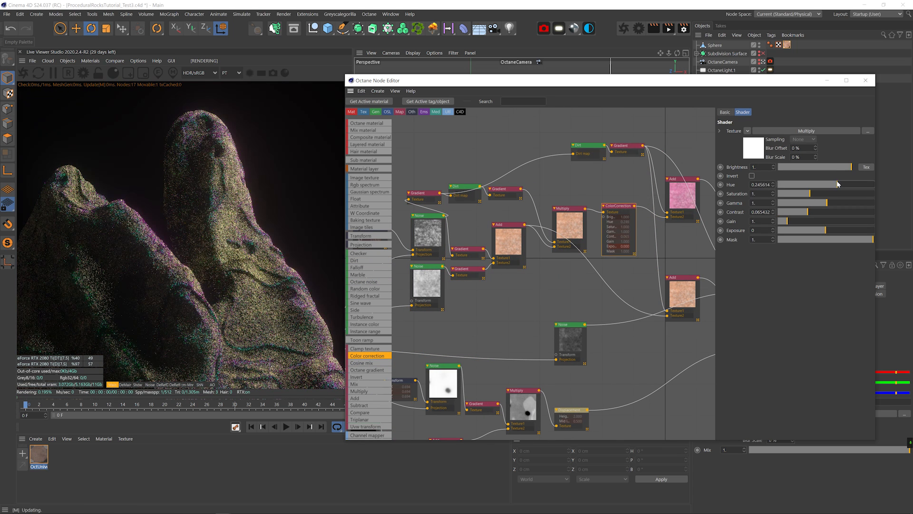
Lighten the dark knot of the lower Dirt's Gradient and slightly reduce the Color Correction's hue
click(505, 189)
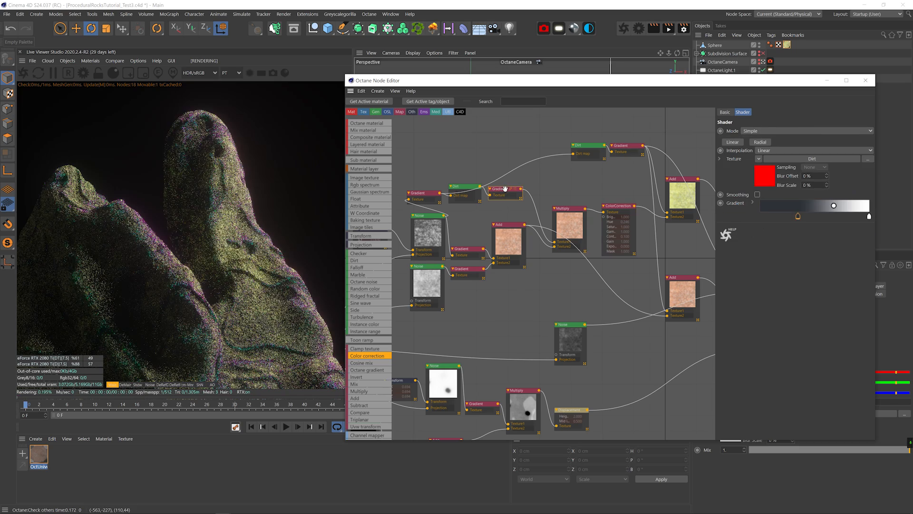
double_click(799, 217)
drag(772, 245, 827, 245)
click(787, 257)
click(467, 251)
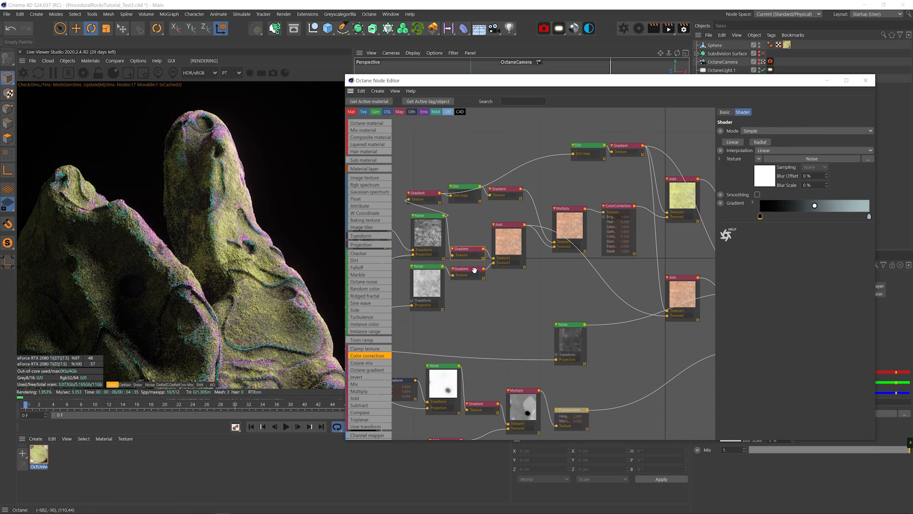
click(474, 271)
click(619, 208)
drag(838, 184, 835, 185)
Saturate the light knot of the upper noise's Gradient and raise that noise's contrast to about 14.5
click(475, 249)
double_click(869, 217)
drag(793, 234, 809, 235)
click(814, 255)
click(428, 232)
mouse_move(846, 175)
mouse_down()
mouse_move(860, 175)
mouse_move(842, 166)
mouse_move(863, 175)
mouse_up()
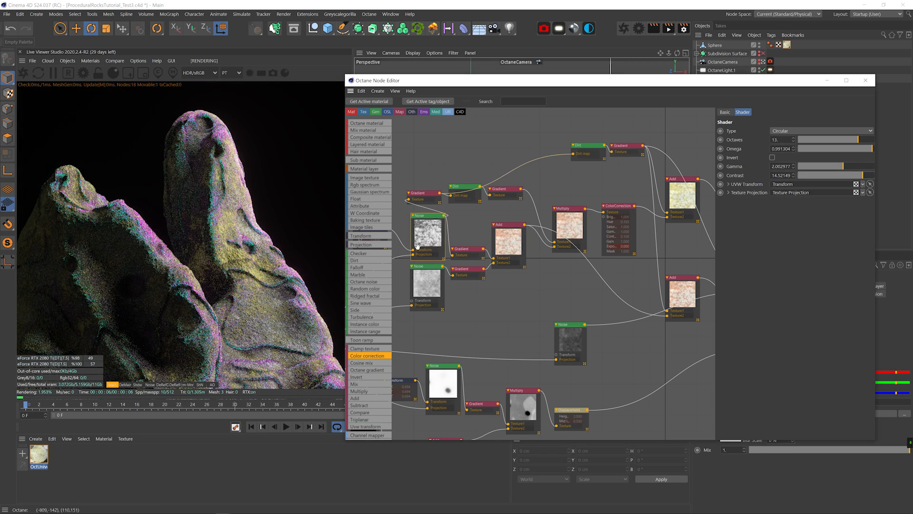
Duplicate the upper Dirt's Gradient, wire the copy from the Dirt into the metallic channel and darken its white knot
middle_drag(576, 290, 423, 295)
click(468, 155)
ctrl+drag(468, 156, 456, 177)
drag(470, 172, 469, 172)
drag(606, 294, 606, 290)
double_click(801, 217)
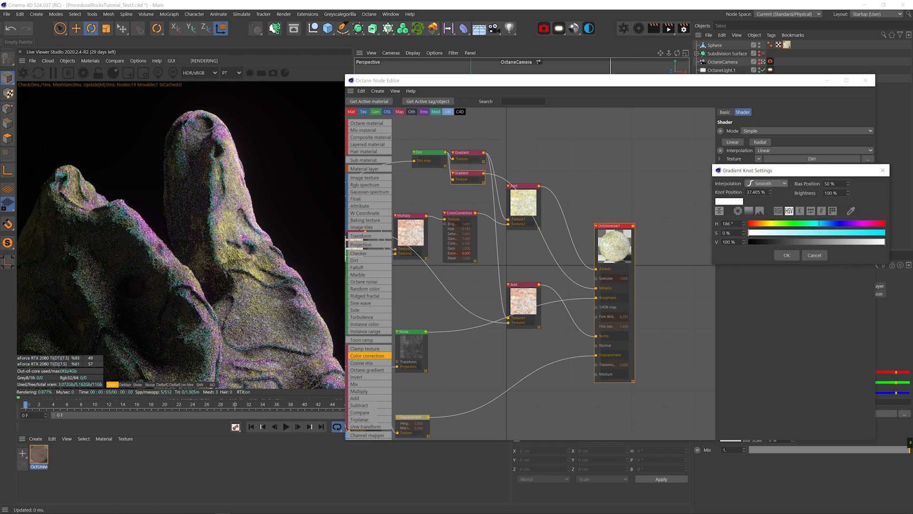
drag(879, 244, 859, 244)
click(789, 255)
Shift the Color Correction's hue to green, adjust the dark brown knots of the lower noise's Gradient and save the project
click(459, 213)
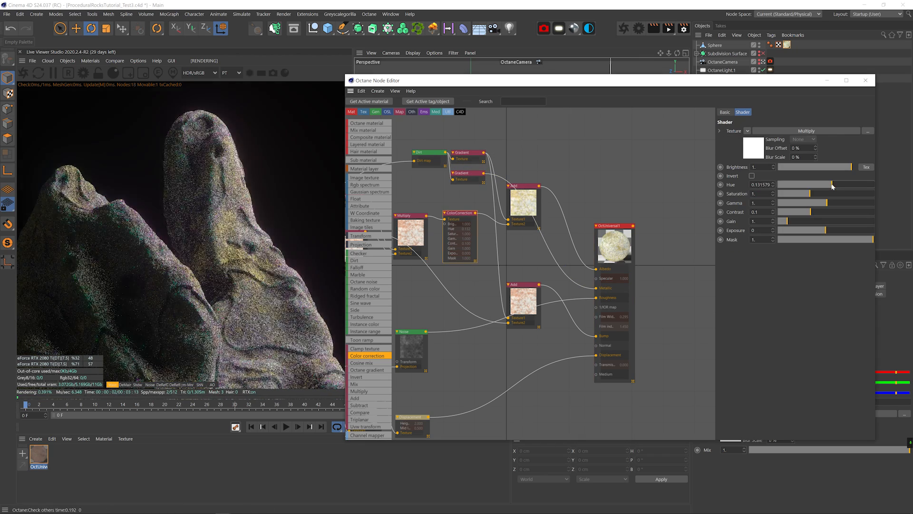
drag(833, 187, 855, 184)
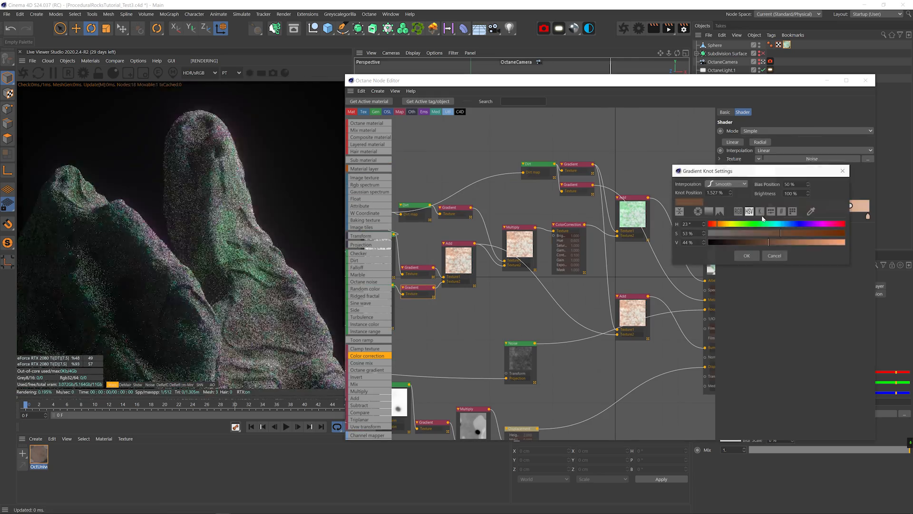
click(746, 256)
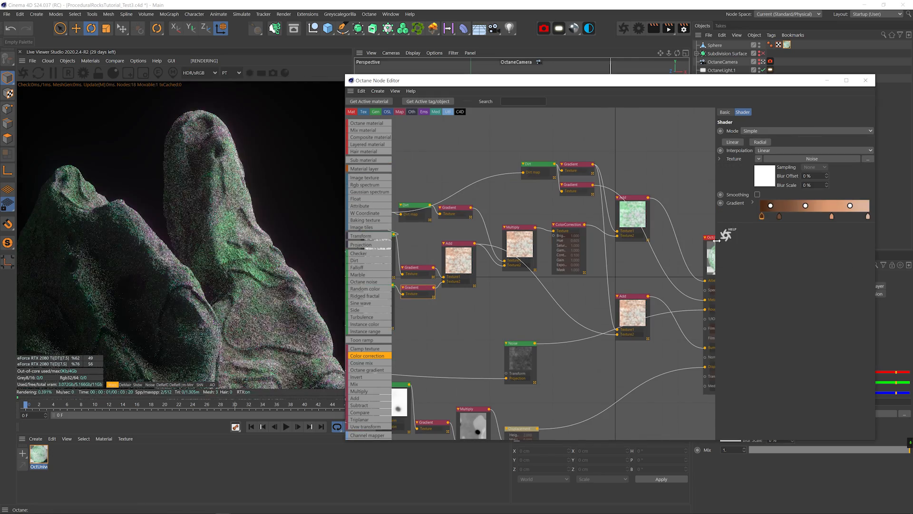
drag(779, 216, 786, 218)
key(ctrl+s)
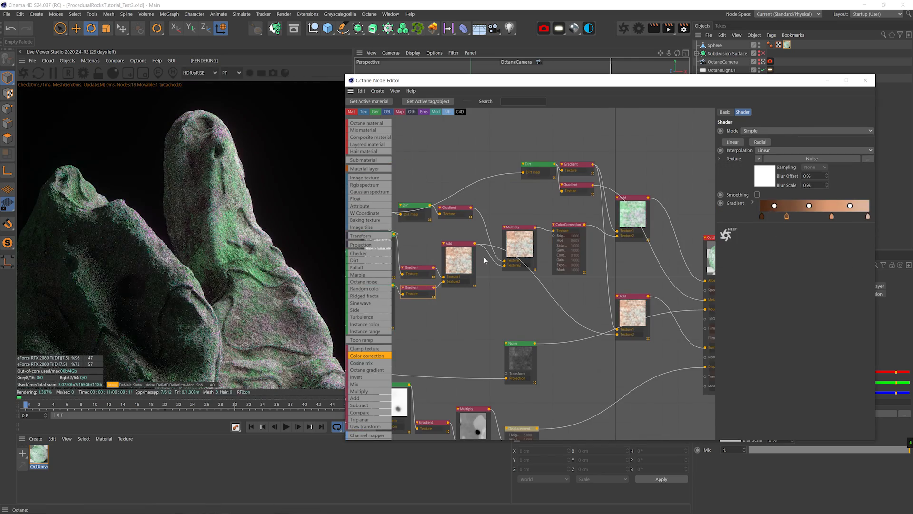
Reframe the camera closer to the rocks and pick the focus point midway up the tall rock
drag(502, 80, 521, 294)
key(2)
drag(522, 251, 548, 258)
drag(523, 217, 533, 212)
click(158, 73)
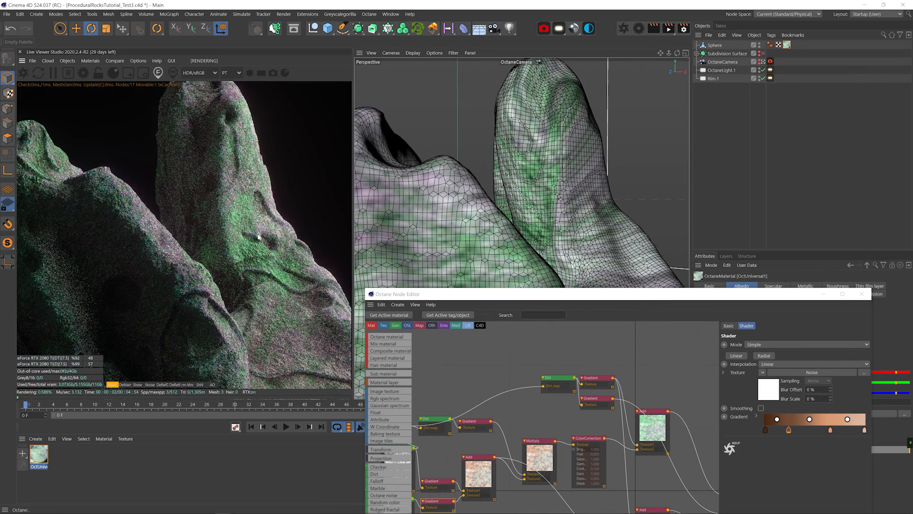
click(259, 237)
Set the Octane camera's aperture to about 1.08 cm and reframe the shot on the tall rock
drag(599, 295, 365, 442)
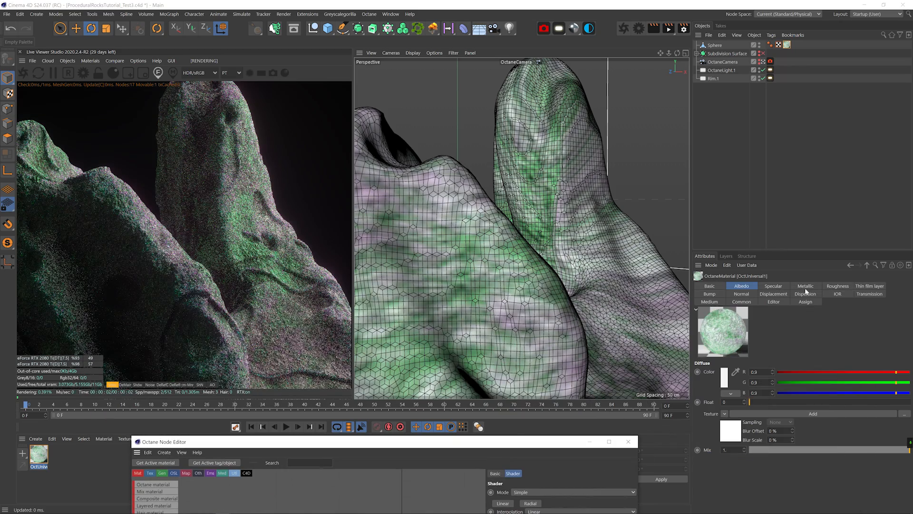
click(770, 61)
drag(823, 376, 816, 376)
drag(447, 150, 534, 188)
mouse_move(522, 228)
mouse_down()
mouse_move(526, 239)
mouse_move(541, 221)
mouse_move(509, 223)
mouse_up()
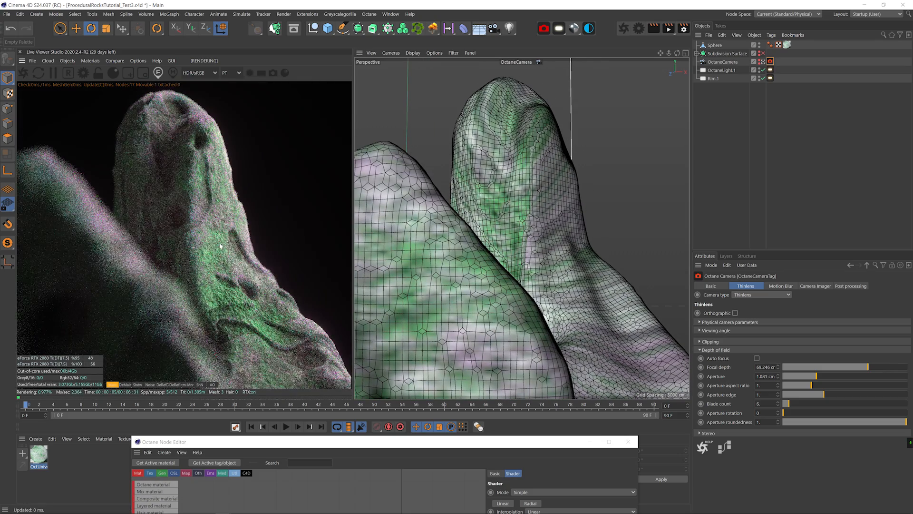
Set the Displacement node's subdivision level to 3
drag(460, 441, 655, 127)
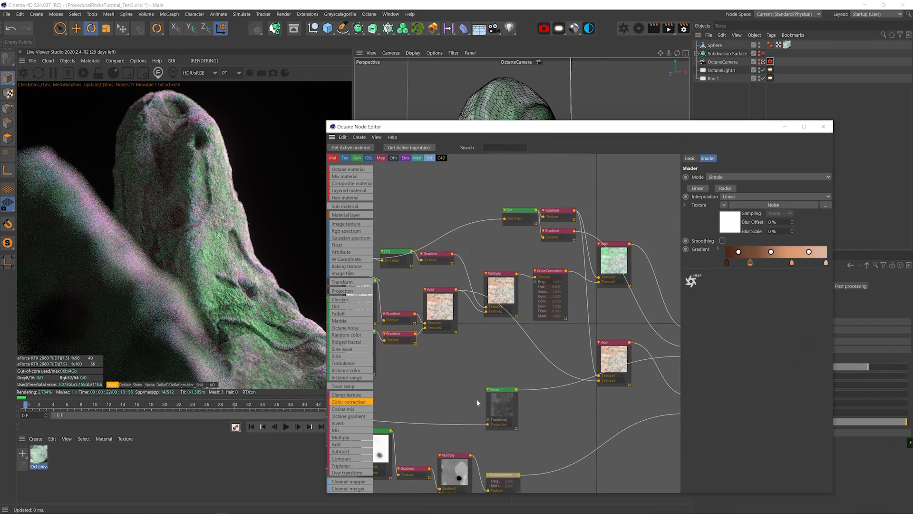
middle_drag(477, 402, 504, 303)
click(526, 374)
text(3)
key(Return)
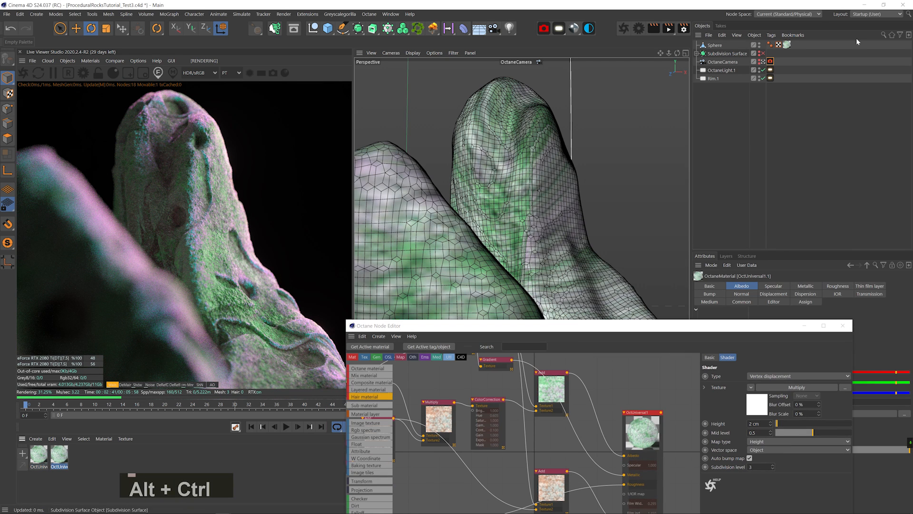
Hide the displaced Sphere, show the original Subdivision Surface setup, expand its hierarchy and select it with the Move tool
alt+double_click(760, 45)
alt+click(759, 54)
click(697, 53)
click(715, 54)
key(e)
key(e)
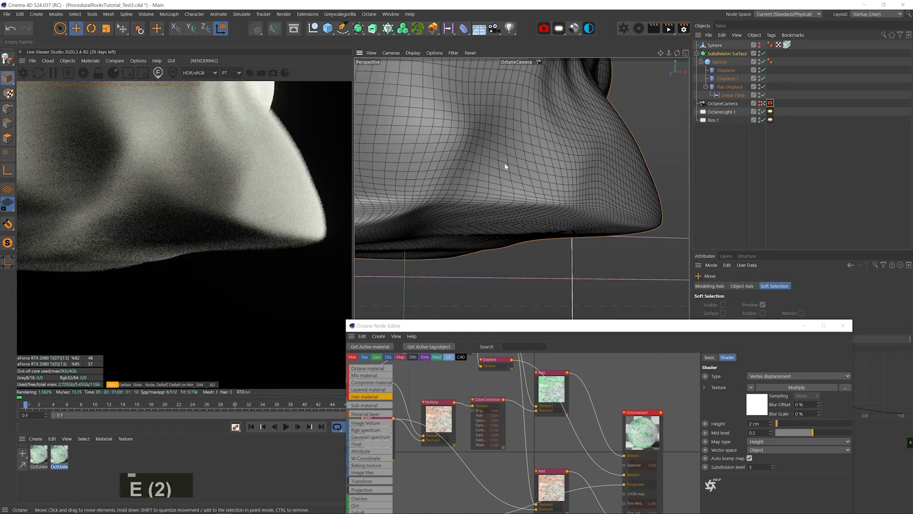
Raise the Subdivision Surface rock by about 15 cm, assign it the OctUniversal1.1 material and leave the Octane camera view
drag(572, 135, 572, 130)
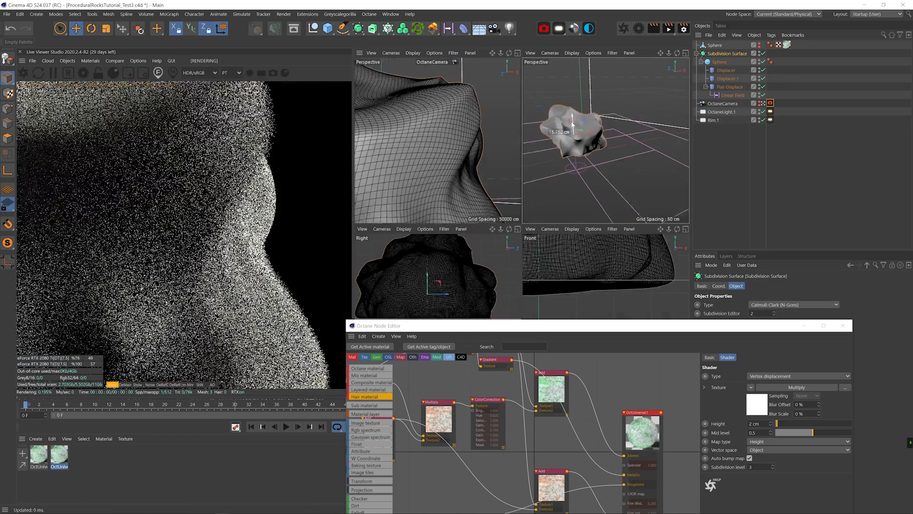
drag(59, 454, 728, 54)
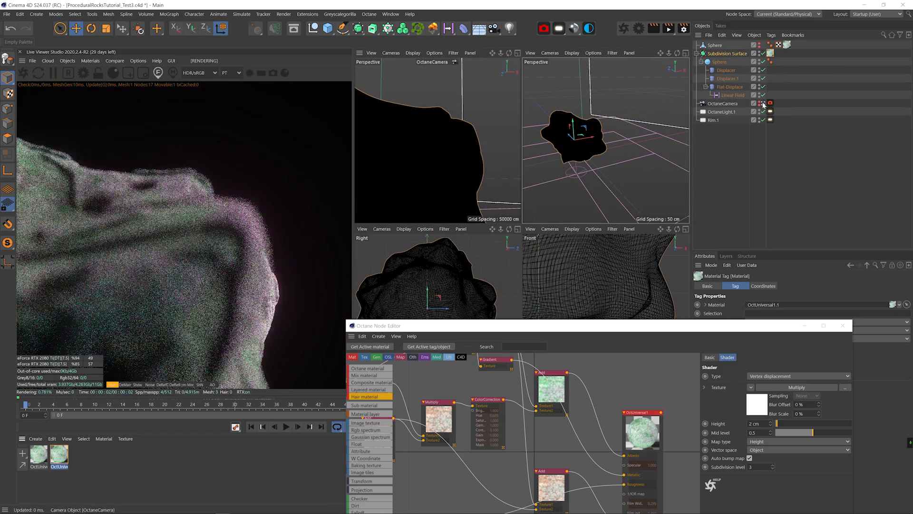
click(763, 103)
Open the OctUniversal1.1 node graph and set S.X to 15 on the Transform feeding the upper Turbulence noise of the displacement branch
double_click(59, 454)
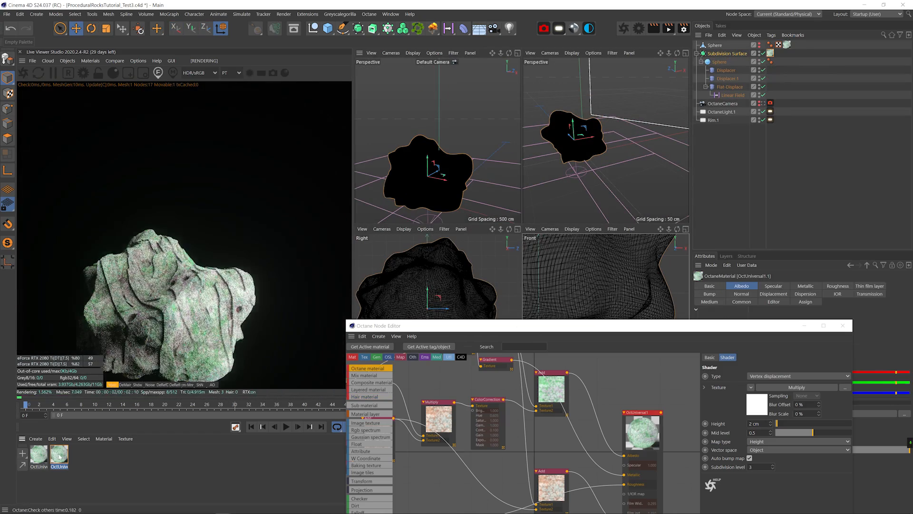
click(88, 316)
click(326, 203)
drag(442, 326, 440, 171)
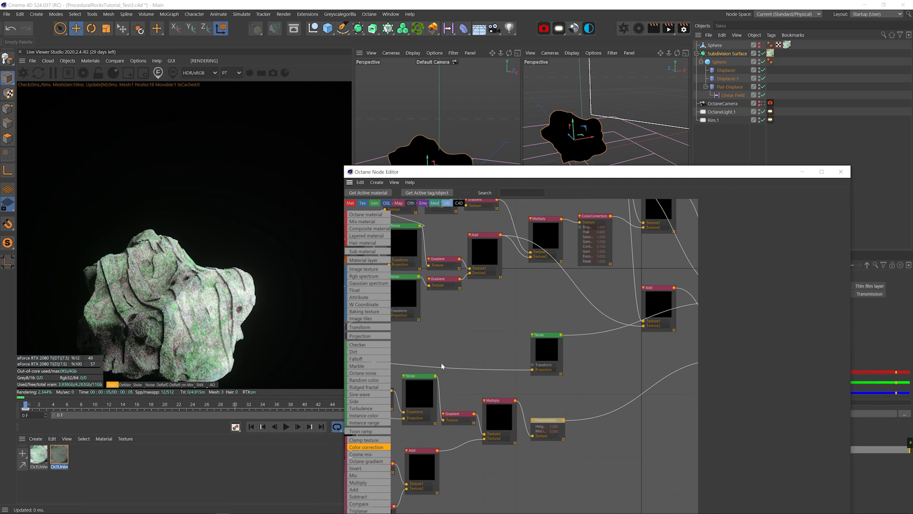
middle_drag(442, 367, 465, 324)
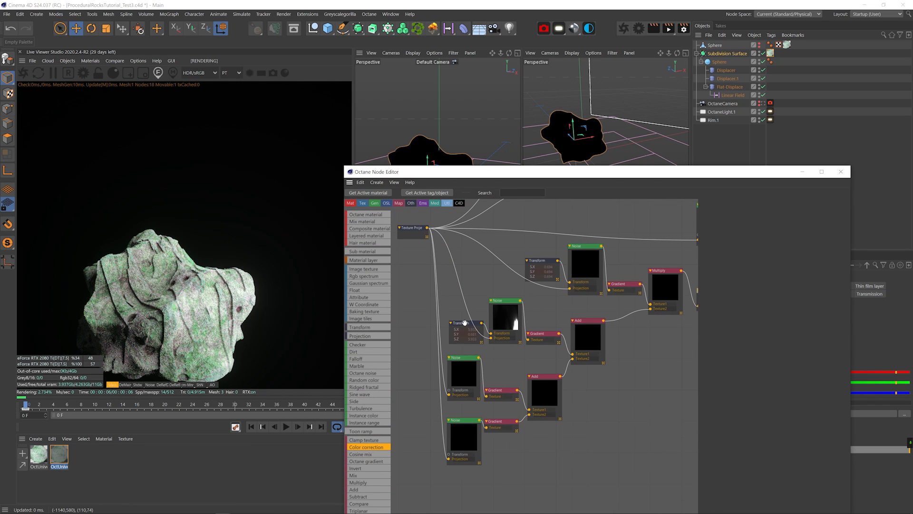
click(464, 323)
drag(771, 286, 845, 287)
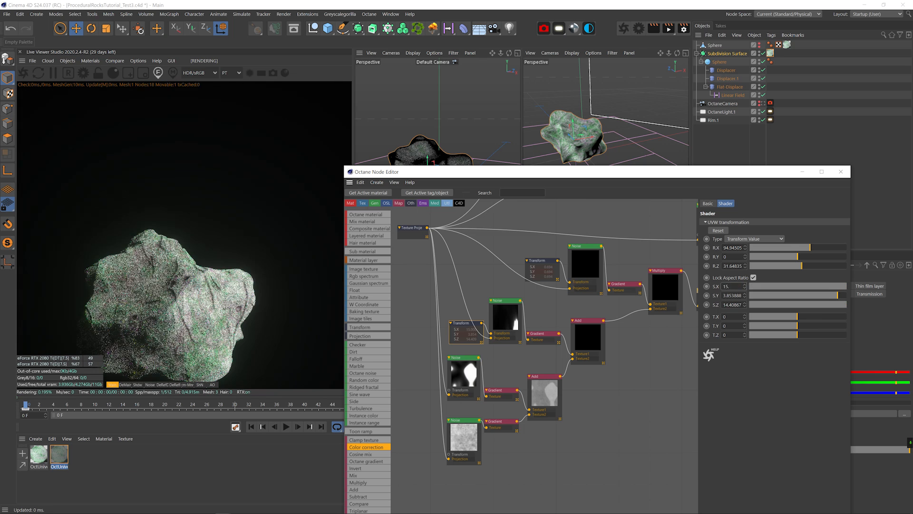
Add a Transform node to the lower Turbulence noise with locked aspect ratio and a scale of about 2.17
click(462, 355)
middle_drag(462, 355, 522, 363)
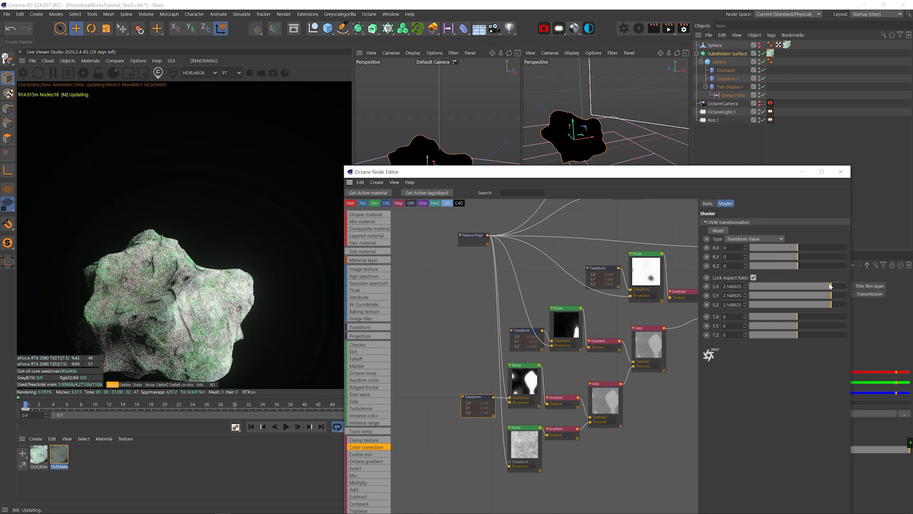
middle_drag(647, 316, 587, 328)
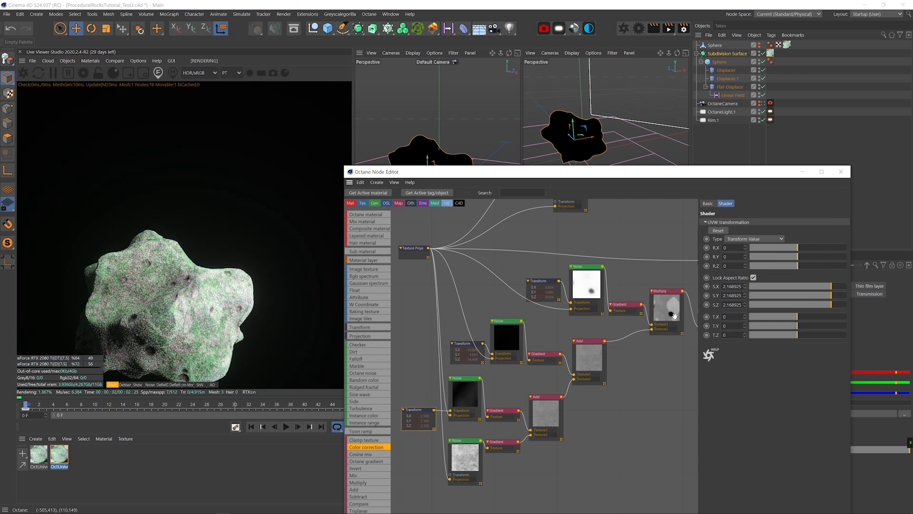
Solo the displacement's Multiply node and adjust the X rotation of the upper noise's Transform
right_click(671, 314)
click(674, 318)
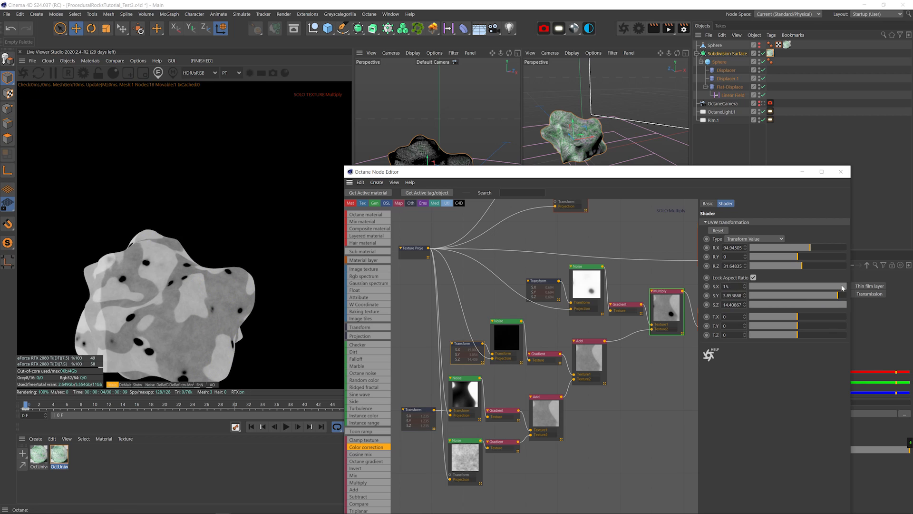
drag(804, 247, 828, 248)
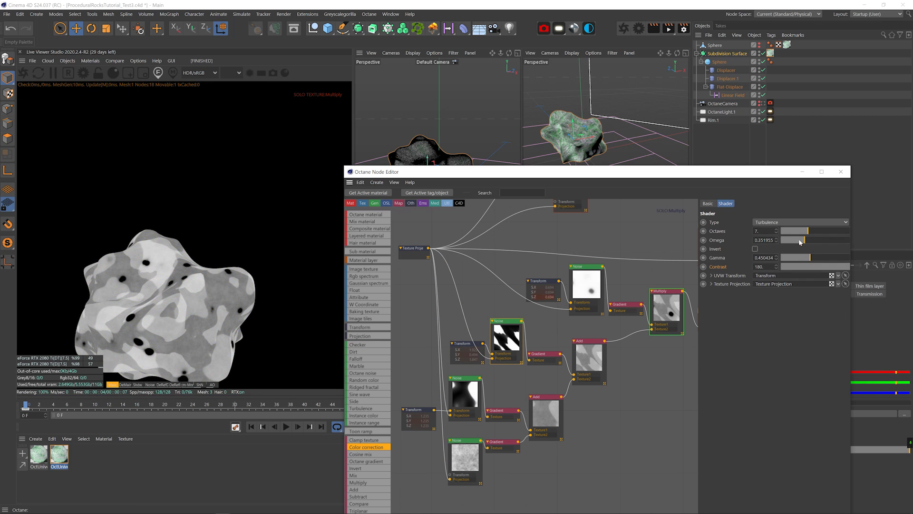
Set the upper Turbulence noise to 3 octaves, omega about 0.087, gamma about 0.31 and contrast about 11.7
drag(794, 257, 805, 256)
drag(805, 257, 808, 257)
drag(807, 231, 799, 232)
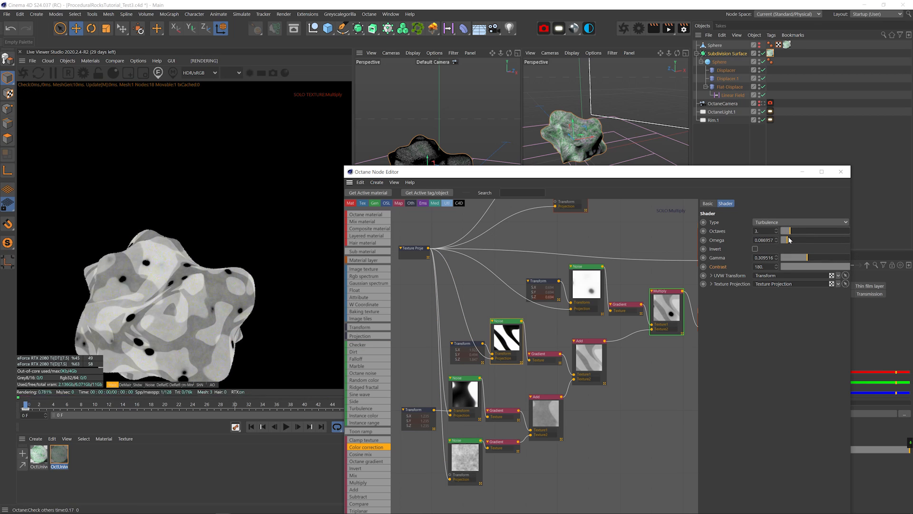
double_click(761, 267)
text(200)
key(Return)
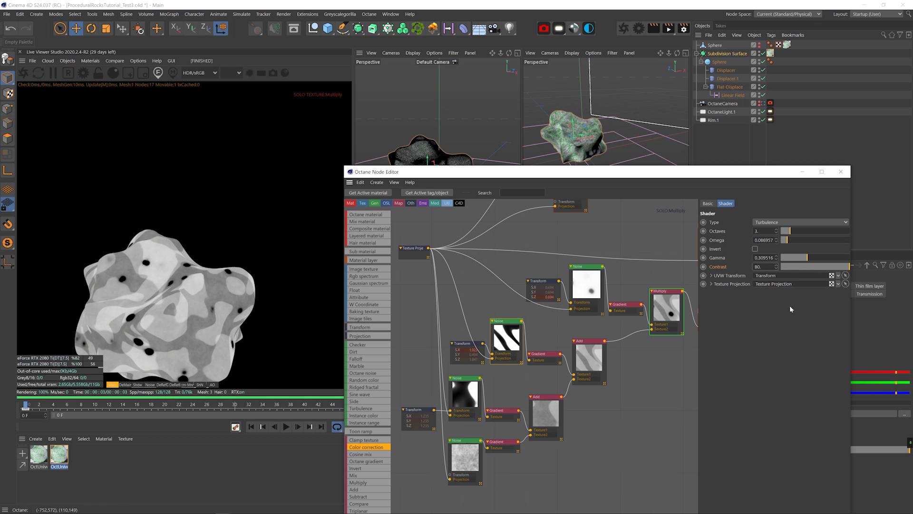
drag(816, 267, 829, 267)
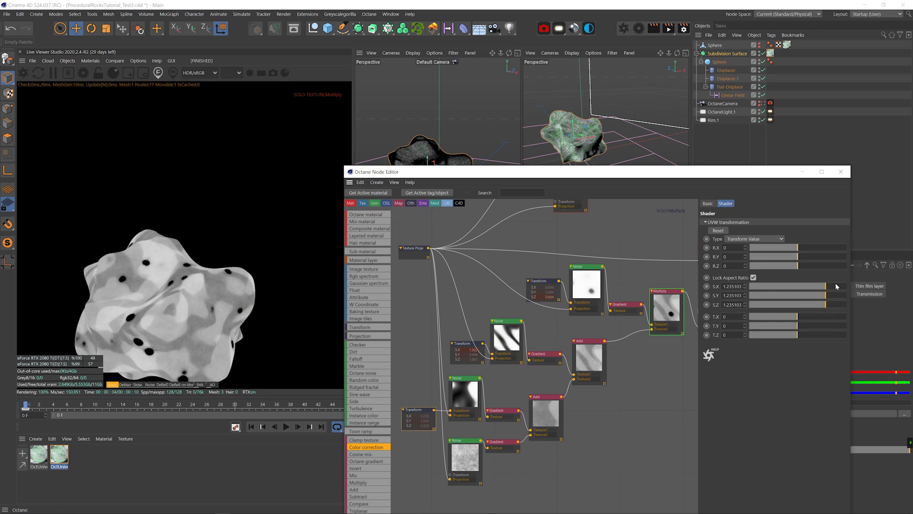
Reduce the lower Transform's scale, set its noise's omega to 0 and gamma to about 0.37, and clear the Multiply solo
drag(836, 286, 804, 286)
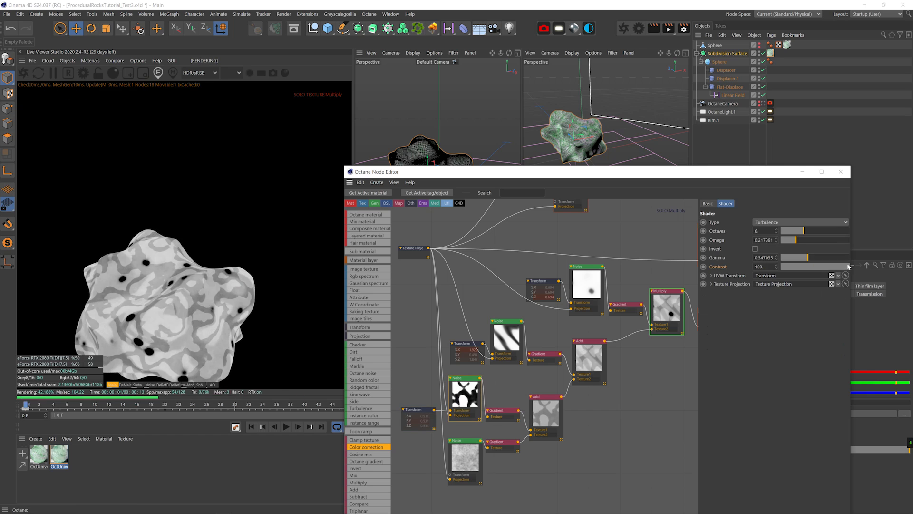
drag(795, 239, 782, 239)
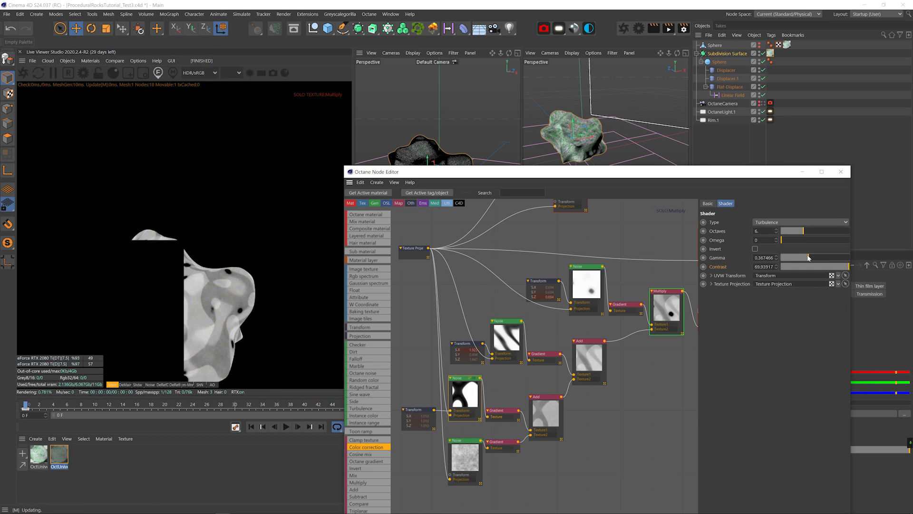
right_click(675, 307)
click(695, 405)
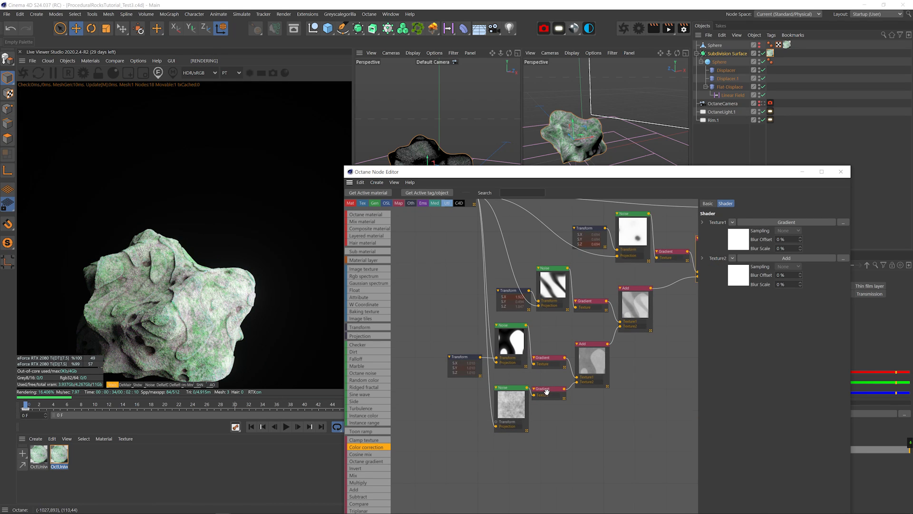
Darken the light knots of the two lower displacement Gradients to mid grey, entering 50 for the brightness
click(547, 389)
double_click(794, 296)
click(803, 350)
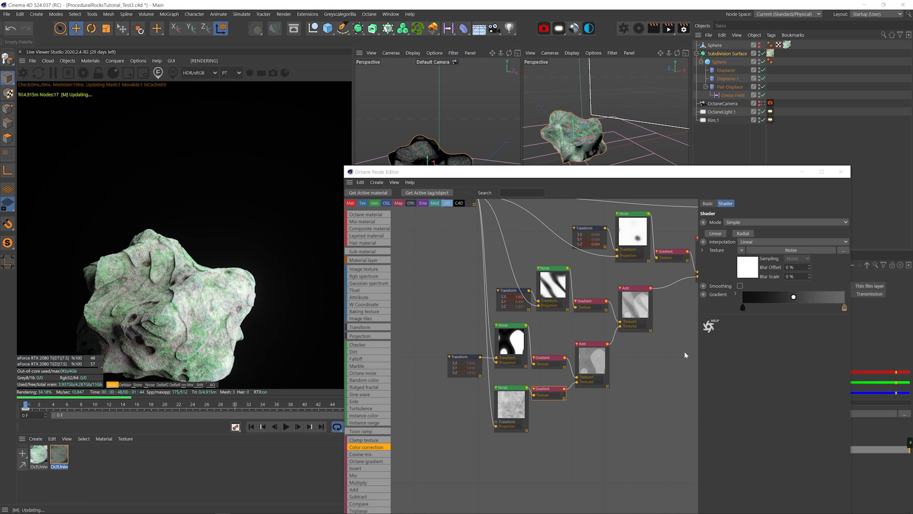
middle_drag(624, 342, 561, 371)
click(486, 386)
double_click(845, 308)
text(50)
key(Return)
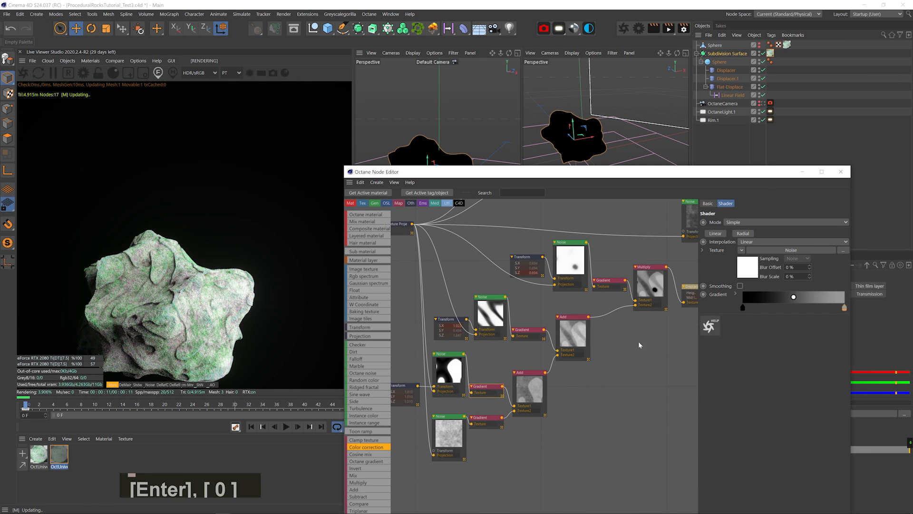
Set the light knot's brightness to 50 in the Gradient after the upper Turbulence noise
click(529, 330)
double_click(844, 308)
drag(756, 333, 700, 335)
text(50)
key(Return)
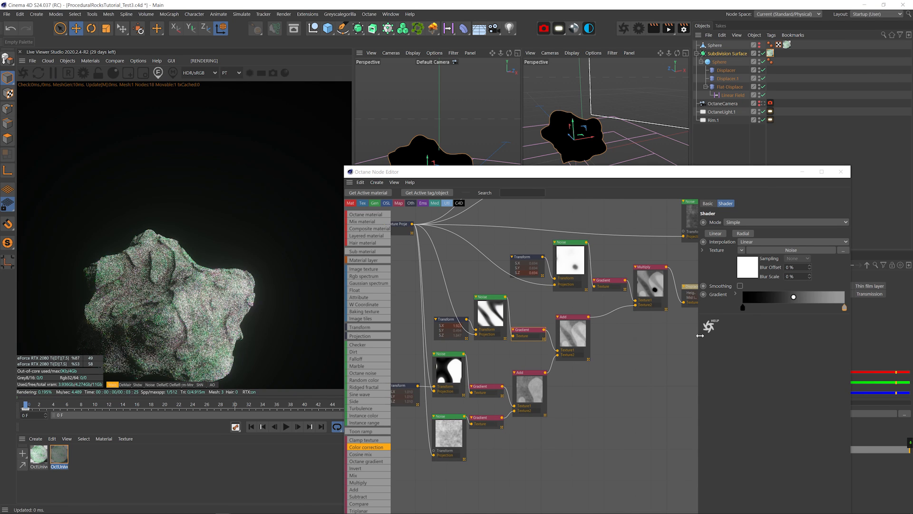
Look through the OctaneCamera, close the node editor and reframe the shot on the rock's upper edge
click(765, 103)
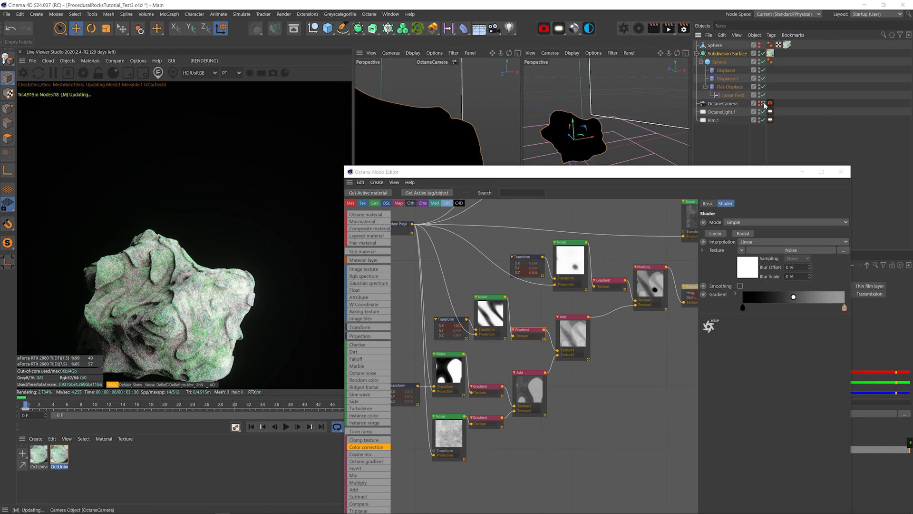
click(841, 172)
key(1)
mouse_move(434, 143)
mouse_down()
mouse_move(428, 138)
mouse_move(446, 144)
mouse_move(430, 145)
mouse_up()
key(2)
key(3)
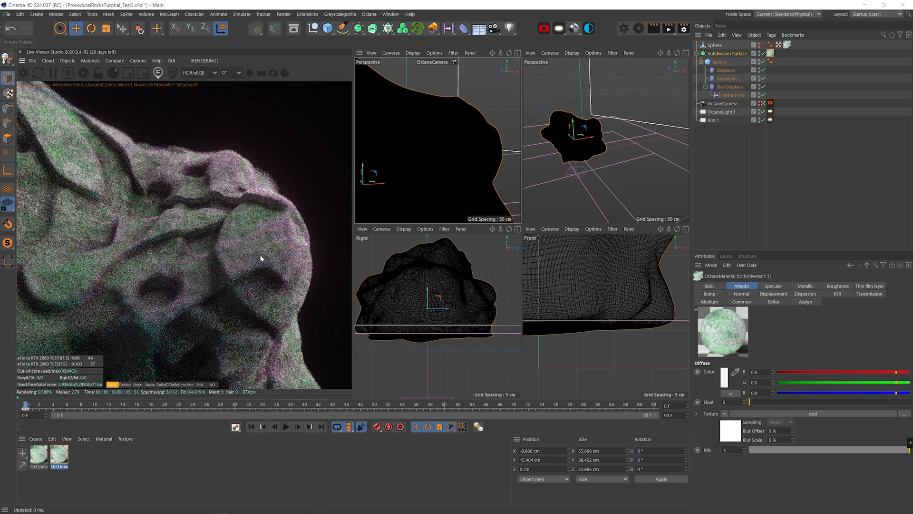
Reopen the OctUniversal1.1 node graph and set the lower Turbulence noise's contrast to about 20.9
double_click(59, 454)
click(73, 306)
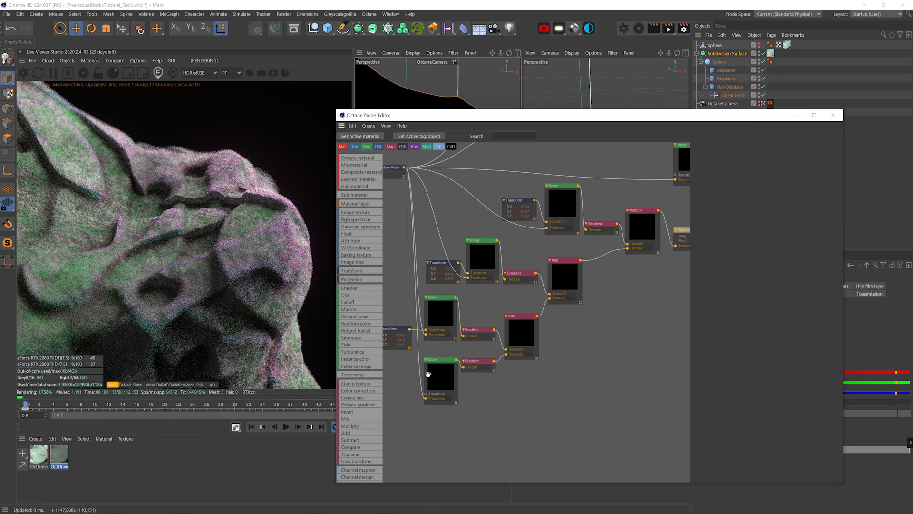
click(439, 312)
click(824, 210)
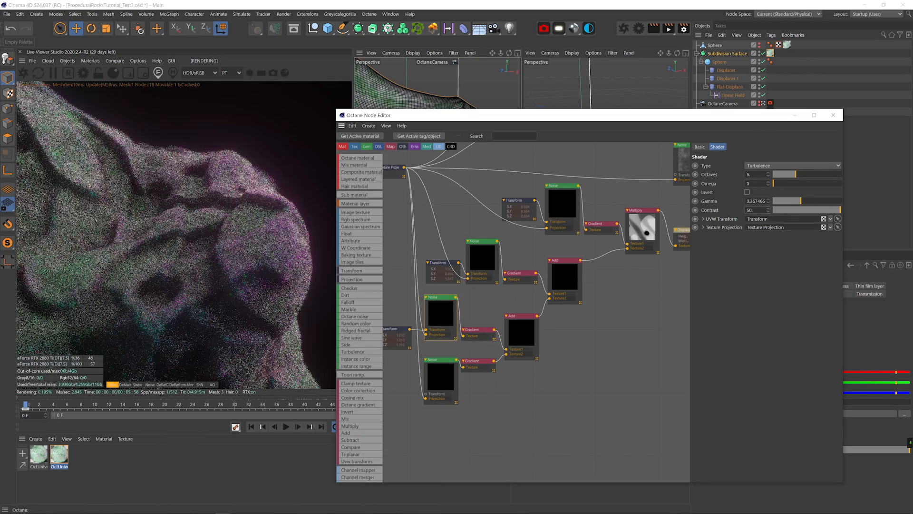
drag(829, 211, 832, 210)
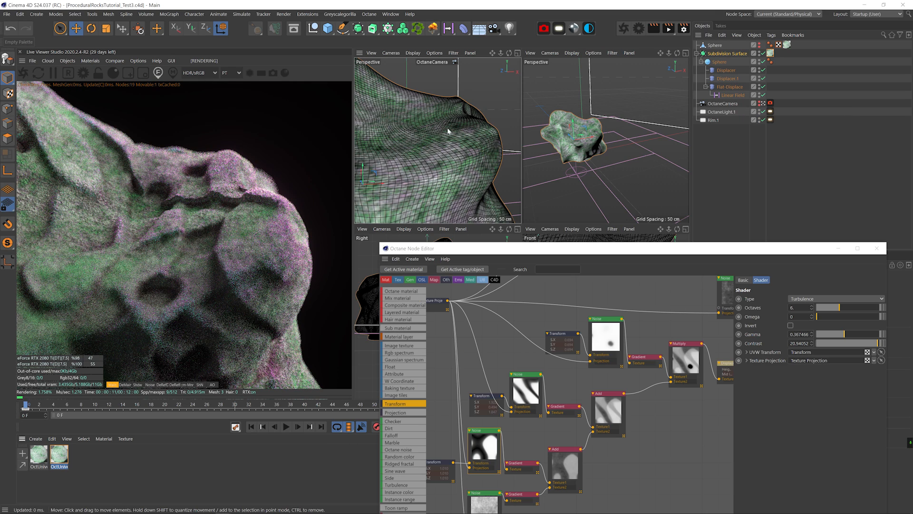
Duplicate the OctaneCamera, look through the copy and reframe it on a wider part of the rock
ctrl+drag(721, 103, 724, 108)
click(763, 111)
key(2)
drag(456, 128, 441, 148)
key(1)
key(3)
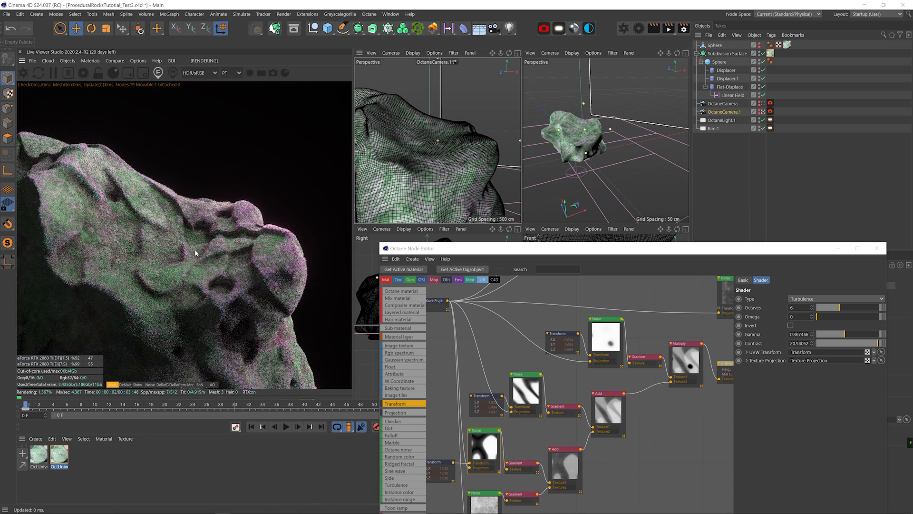
Duplicate the second OctUniversal material, reselect the original and bring its displacement nodes into reach
ctrl+drag(59, 454, 77, 459)
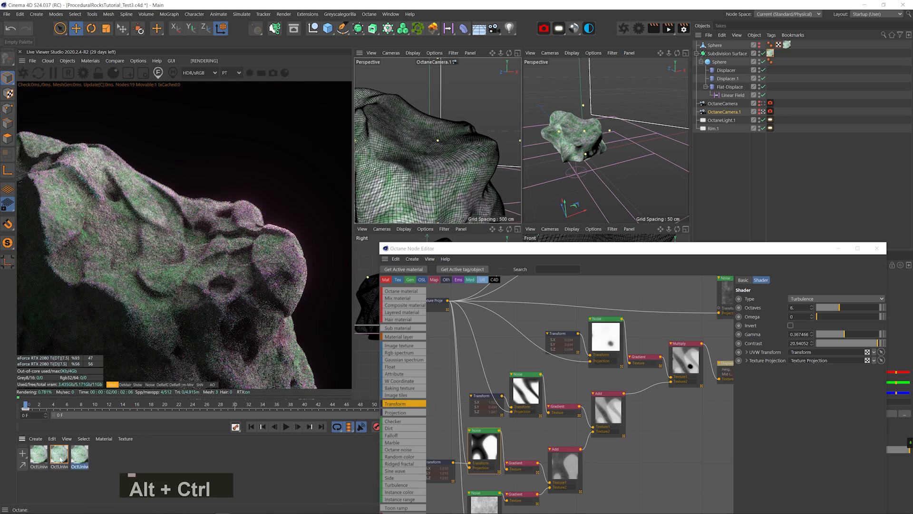
click(60, 456)
drag(448, 249, 420, 137)
scroll(584, 332, down, 2)
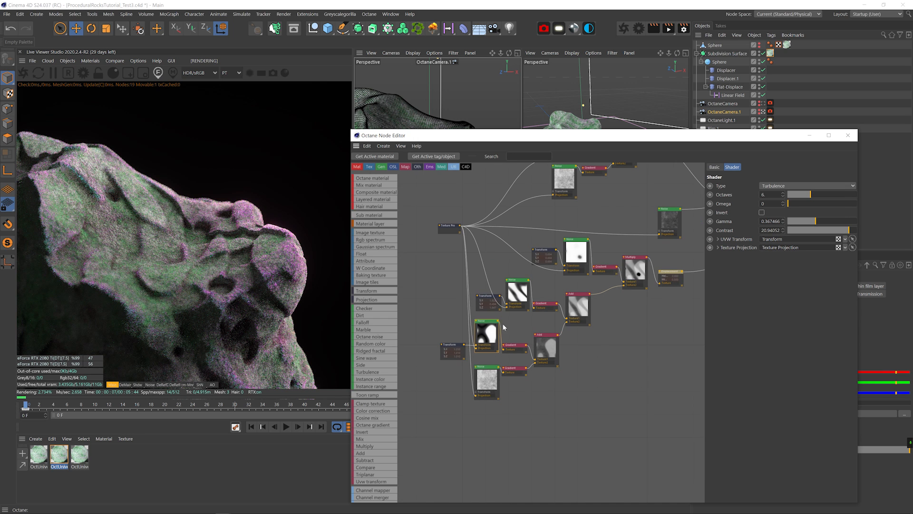
Change the lower Turbulence noise to Circular, solo the Multiply node and set the noise's gamma to about 1.98
click(784, 185)
click(783, 214)
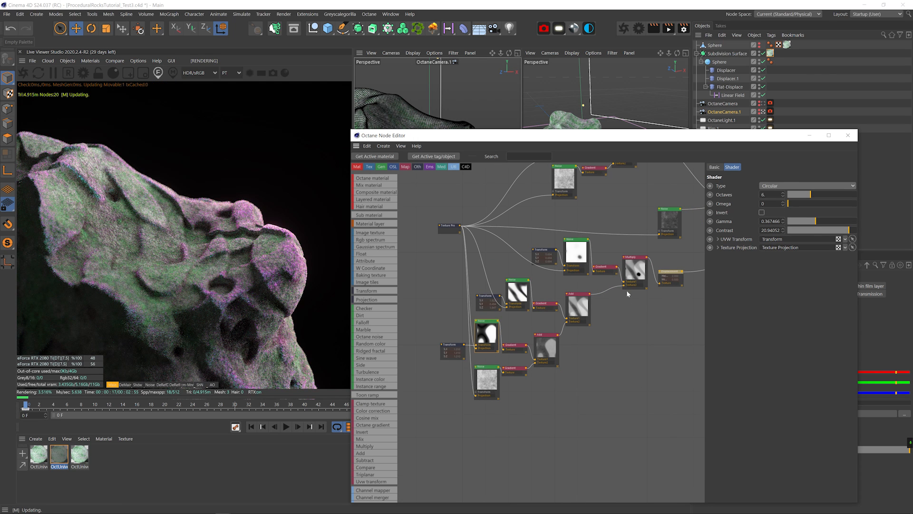
click(635, 272)
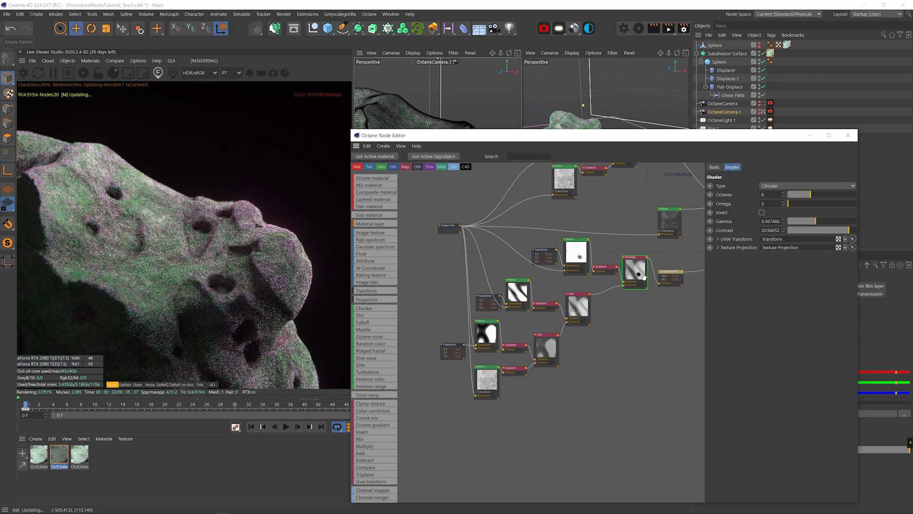
click(481, 333)
drag(817, 221, 828, 221)
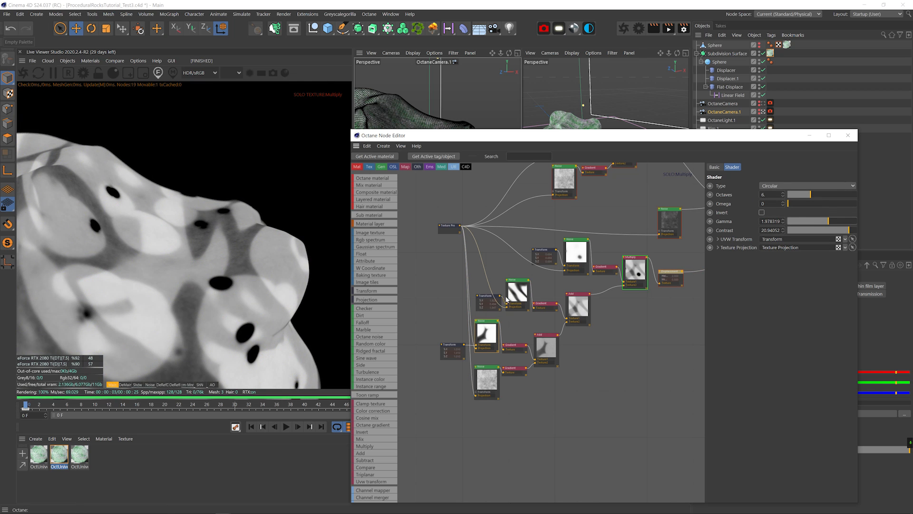
Change the upper Turbulence noise to Chips with 8 octaves, omega about 0.57 and gamma about 0.45, and save the scene
click(507, 299)
click(802, 187)
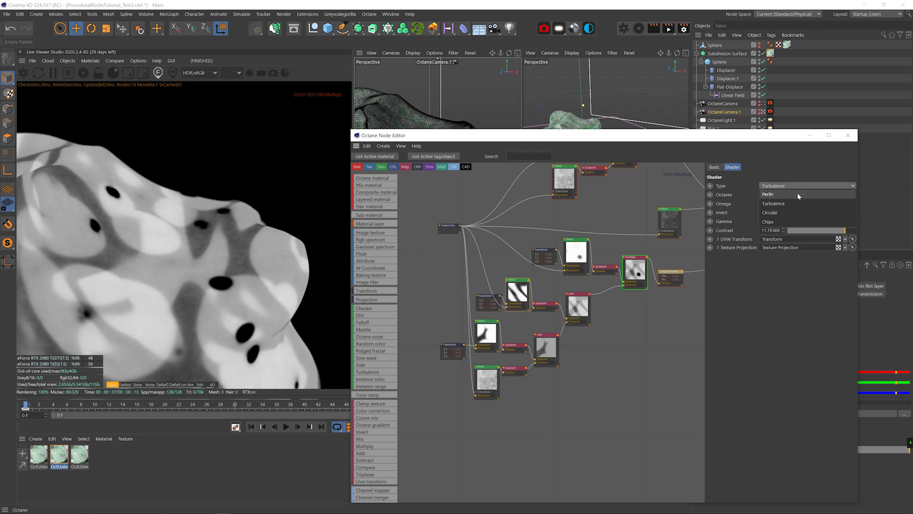
click(780, 221)
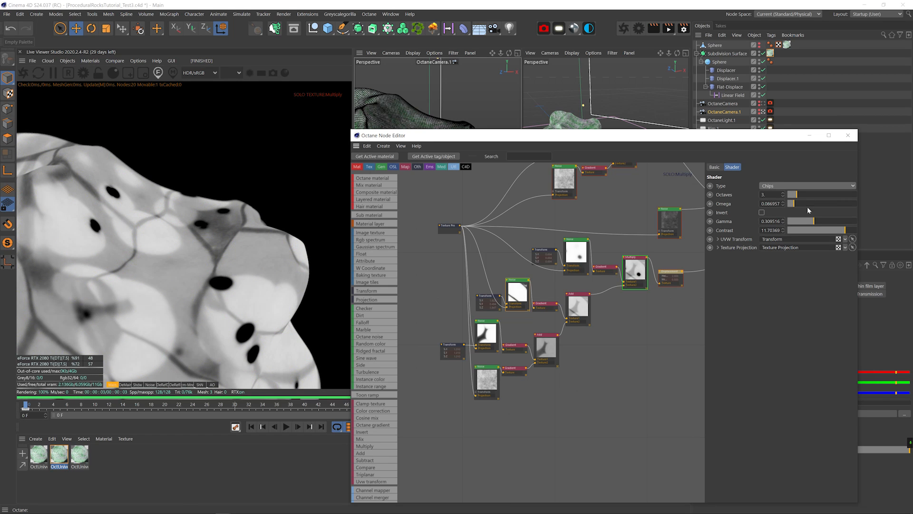
mouse_move(808, 204)
mouse_down()
mouse_move(827, 204)
mouse_move(819, 195)
mouse_move(816, 220)
mouse_up()
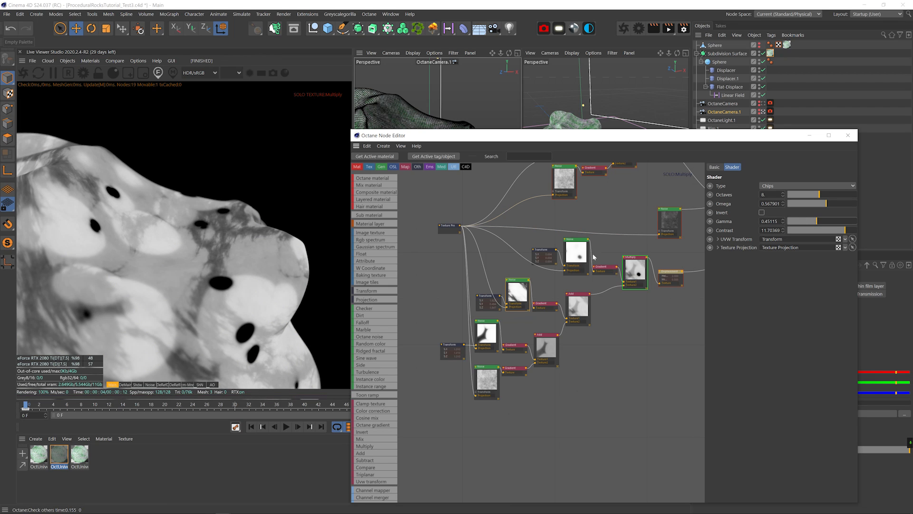
key(ctrl+s)
Set the Circular noise's omega to about 0.35
middle_drag(610, 303, 570, 325)
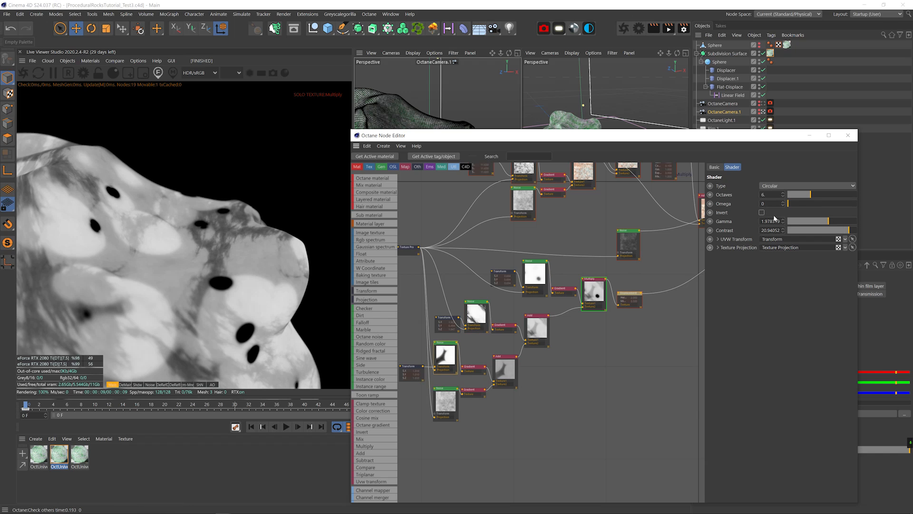
drag(810, 204, 812, 204)
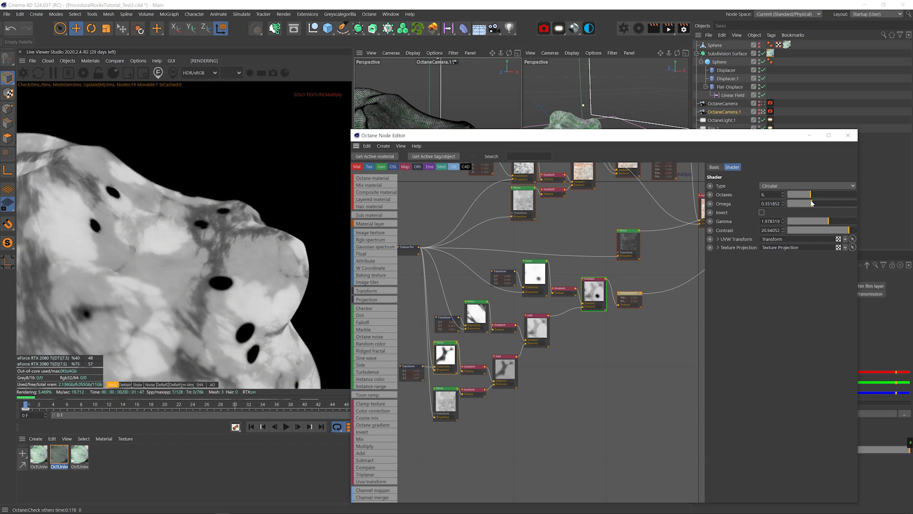
Darken the light end knot of the upper gradient feeding the lower Add node in the displacement branch
click(474, 367)
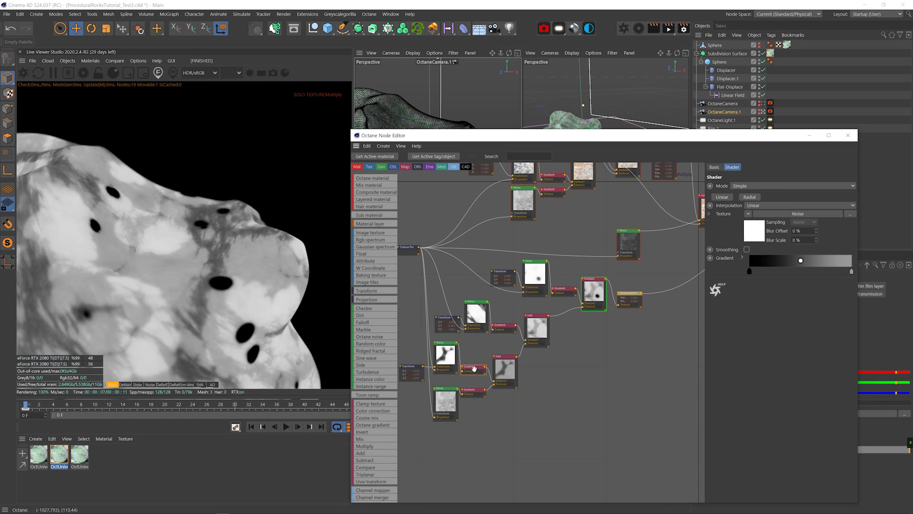
double_click(852, 271)
text(0)
key(Return)
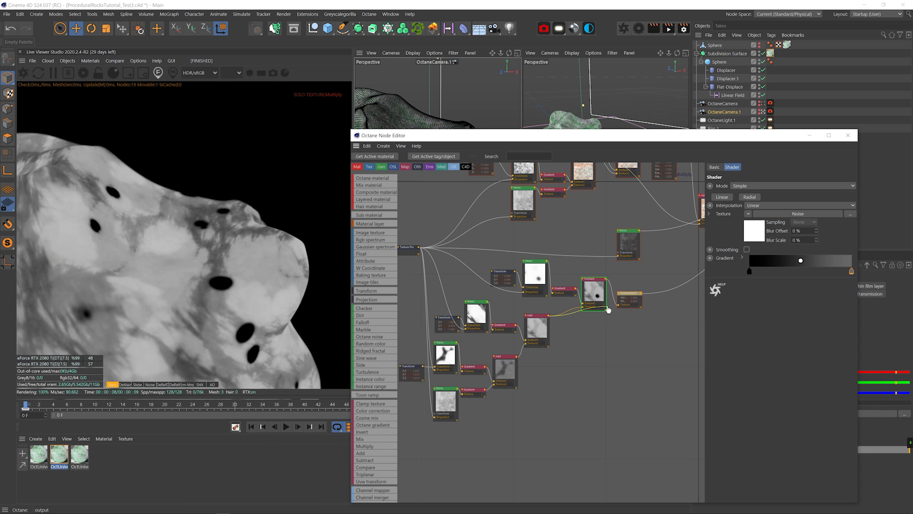
Rewire the displacement to take the Add node directly, bypassing Multiply, and spread the two noise branches apart
drag(618, 309, 592, 307)
drag(593, 291, 577, 269)
click(537, 328)
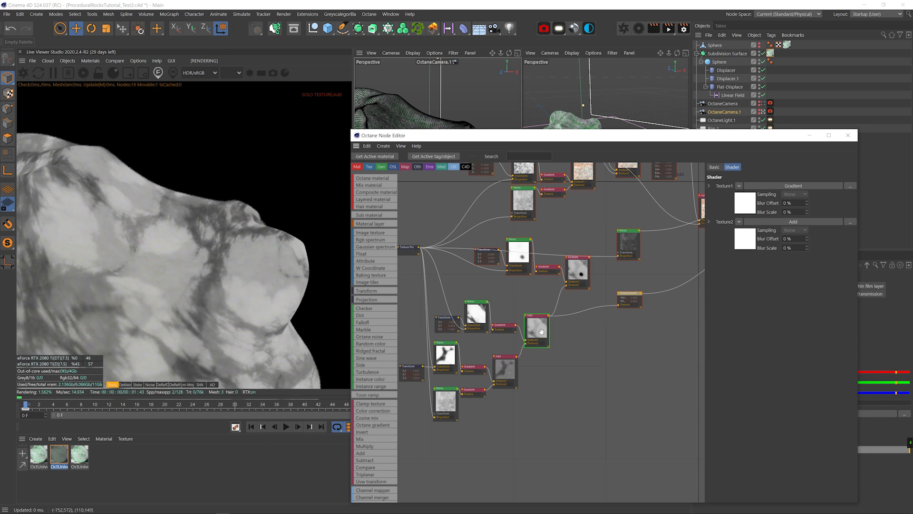
drag(545, 407, 417, 309)
drag(537, 328, 576, 324)
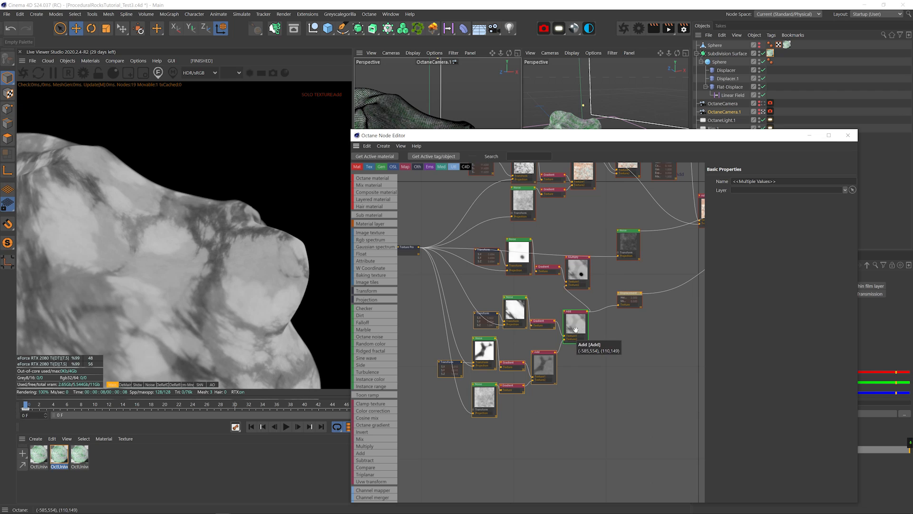
End the solo preview of the Add node and save the scene
middle_drag(575, 329, 535, 369)
right_click(544, 358)
key(ctrl+s)
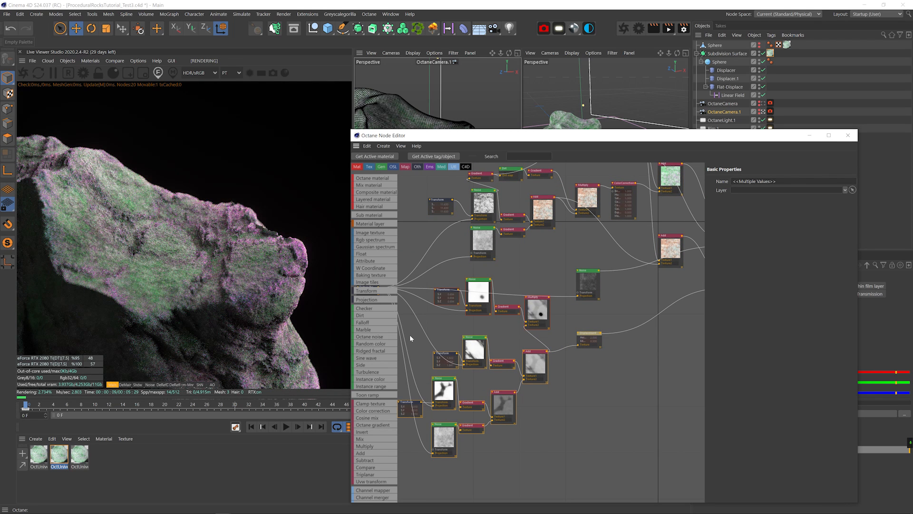
Connect the gradient that follows the left Dirt node straight to the universal material's albedo
middle_drag(660, 234, 533, 284)
middle_drag(553, 216, 619, 239)
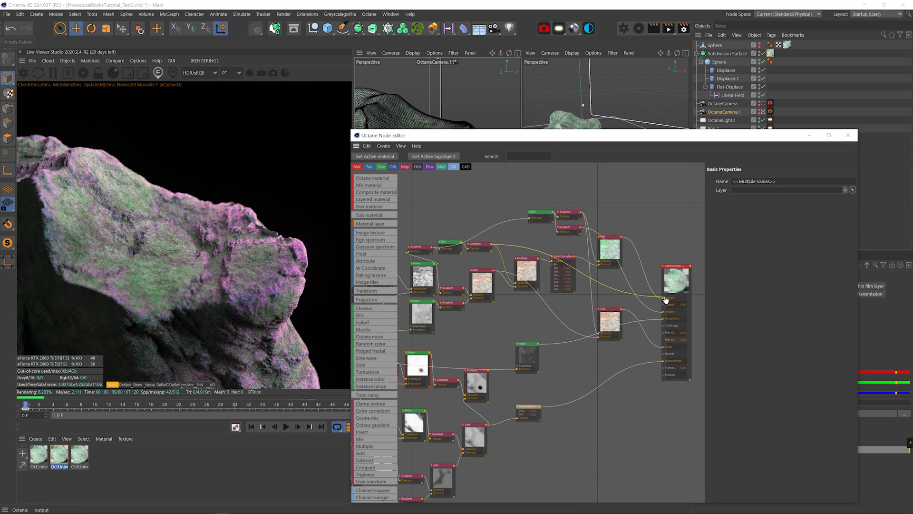
drag(663, 300, 663, 299)
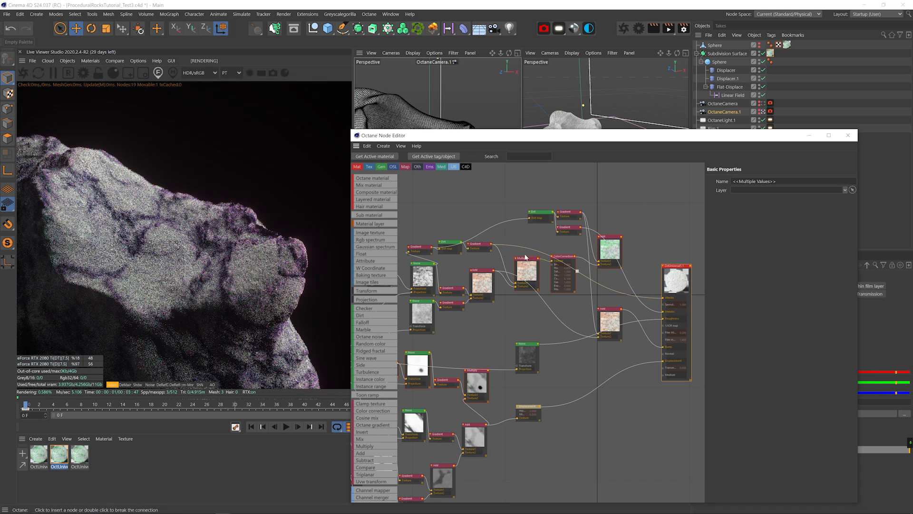
Set the left Dirt node's radius to about 28.3 cm, tolerance to 0 and spread to about 0.84
click(445, 245)
drag(418, 247, 452, 243)
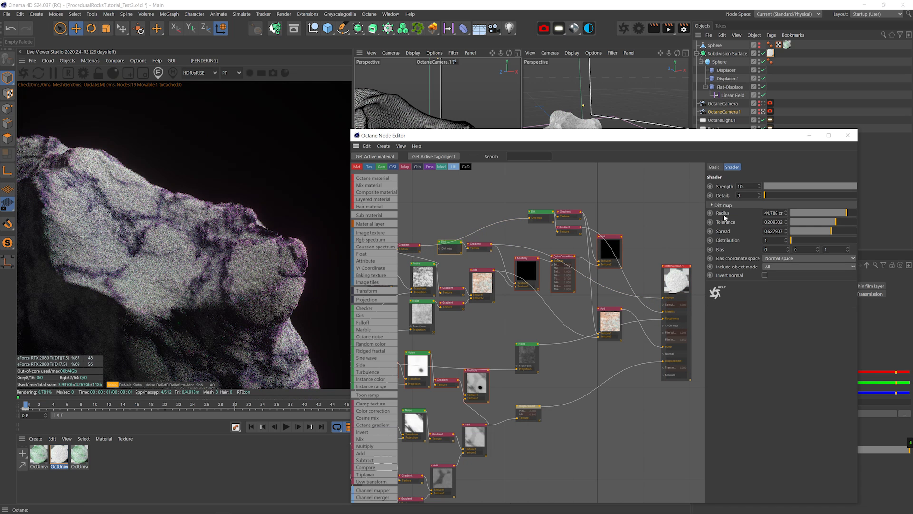
drag(845, 215, 844, 231)
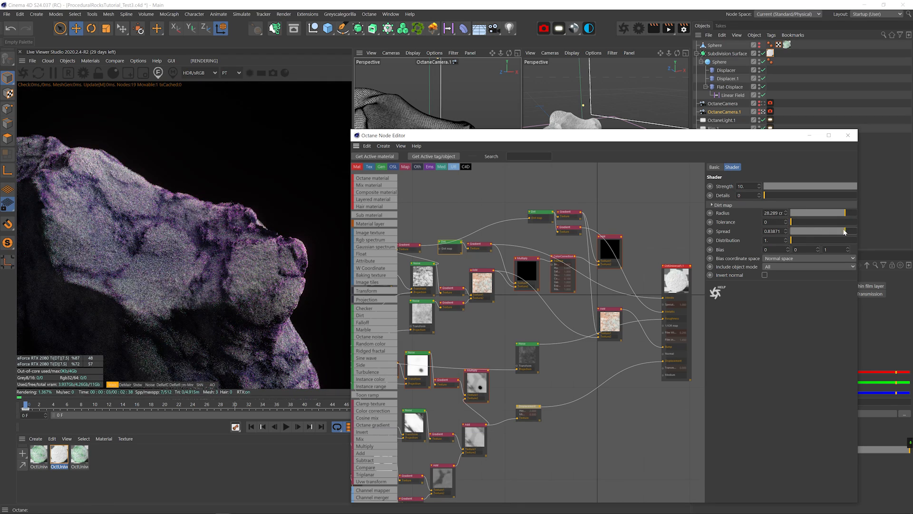
Pull the white knot of the Dirt-fed gradient inward and reduce the Dirt radius to about 2.33 cm
click(479, 244)
drag(851, 271, 813, 270)
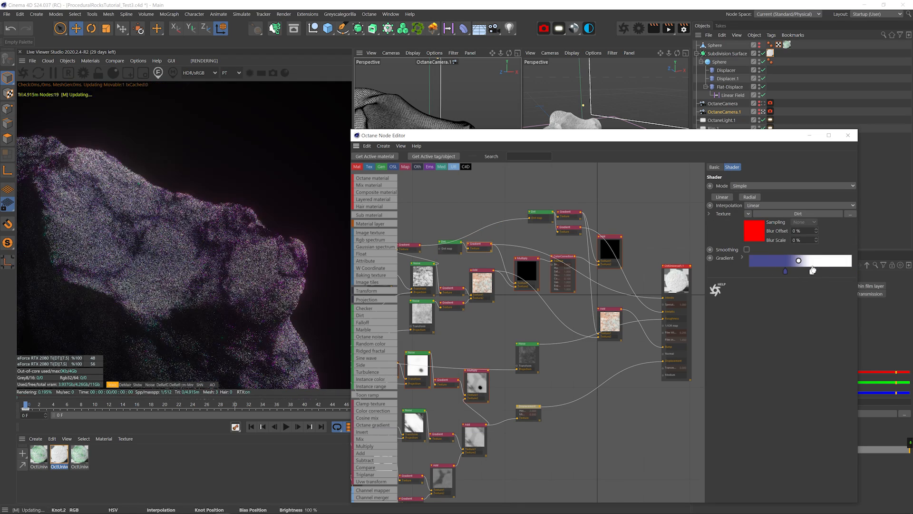
click(452, 244)
drag(842, 214, 831, 215)
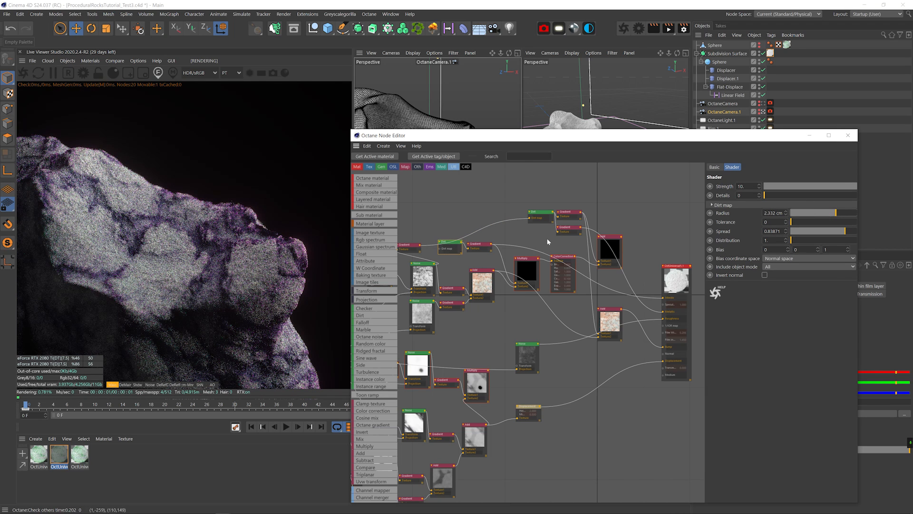
Feed the blue-white gradient from the displacement Add node and move its two knots close together near the blue end
middle_drag(450, 332, 511, 312)
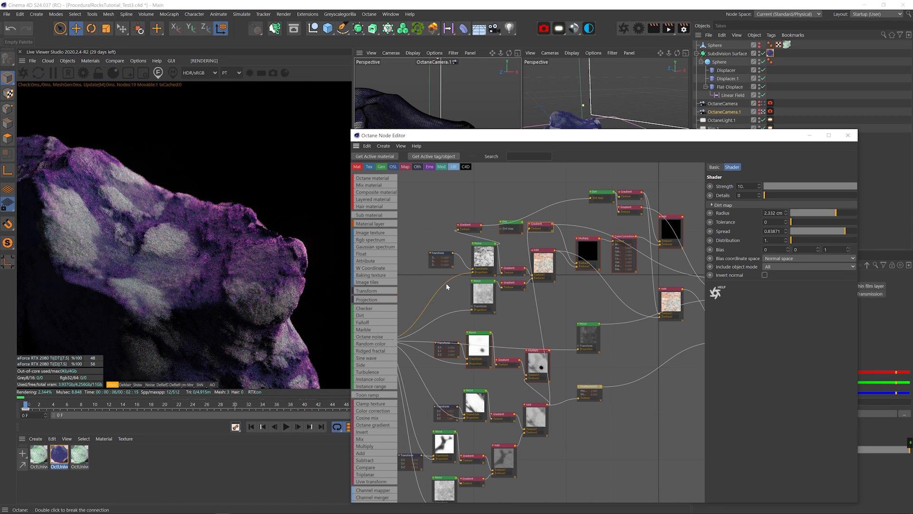
click(542, 226)
mouse_move(785, 273)
mouse_down()
mouse_move(768, 274)
mouse_move(795, 274)
mouse_up()
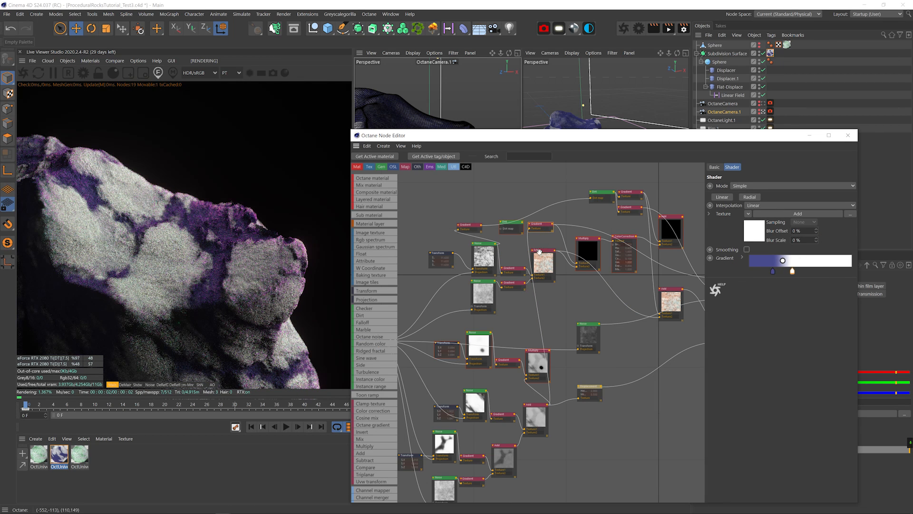
Reconnect the upper Add node to the material's albedo and replace its Metallic connection with a float of about 0.38
middle_drag(469, 253, 355, 296)
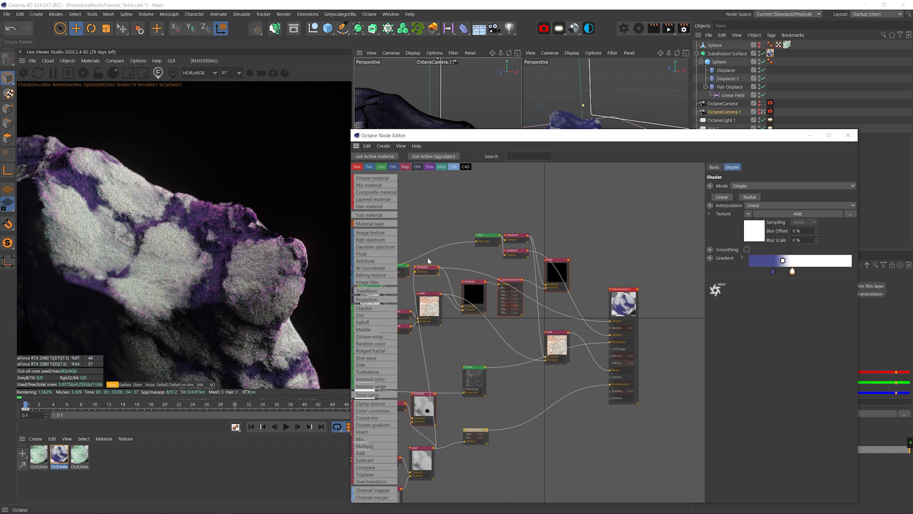
drag(612, 324, 611, 322)
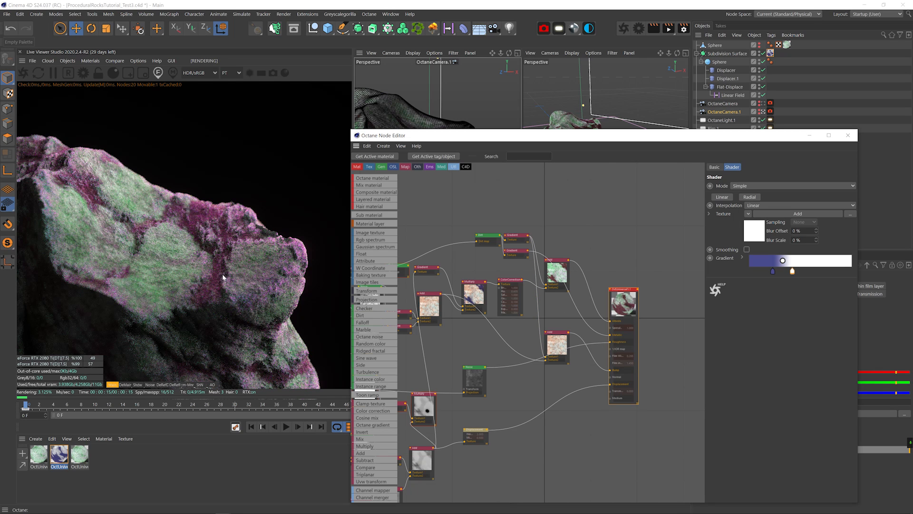
double_click(583, 317)
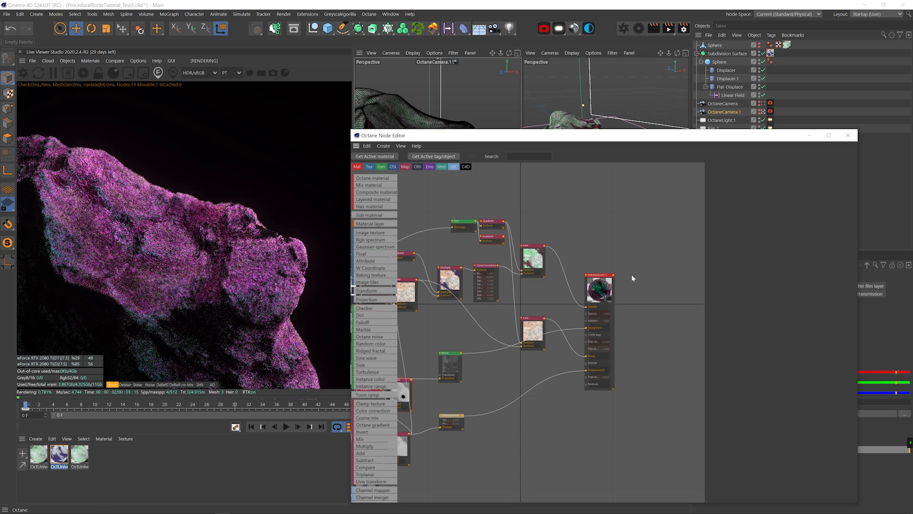
click(600, 290)
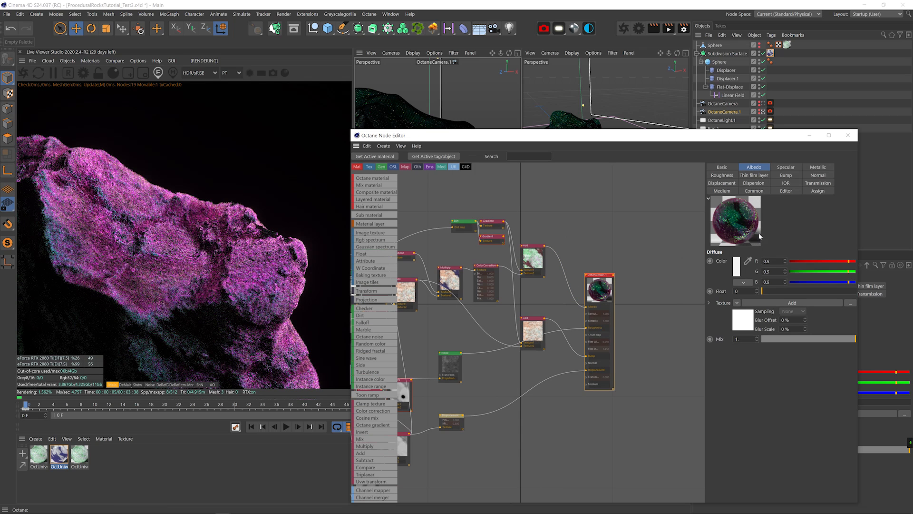
click(814, 167)
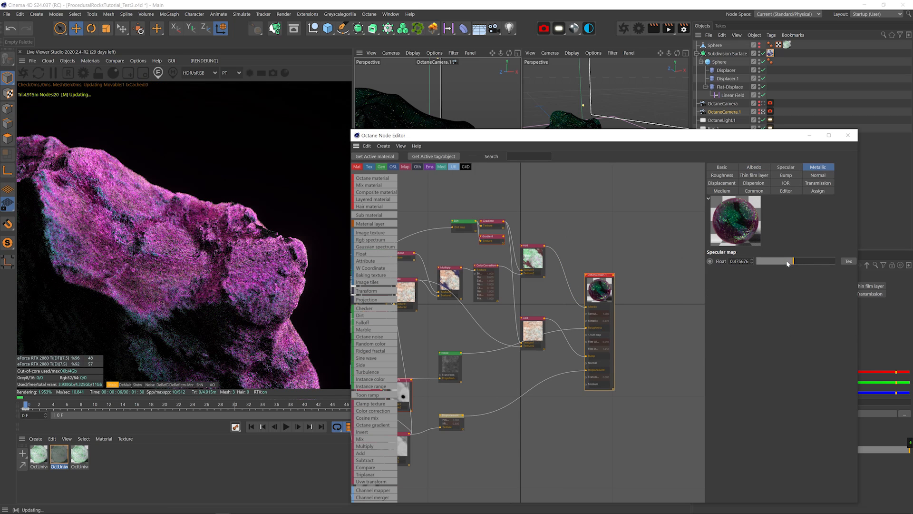
Delete the unused spotted noise branch with its Transform, Gradient and Multiply nodes
middle_drag(498, 251, 625, 209)
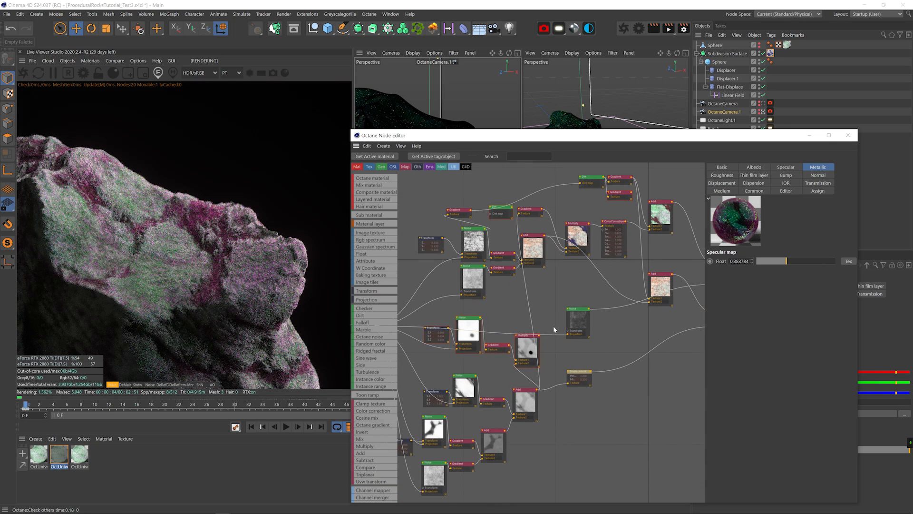
drag(553, 326, 435, 353)
key(Delete)
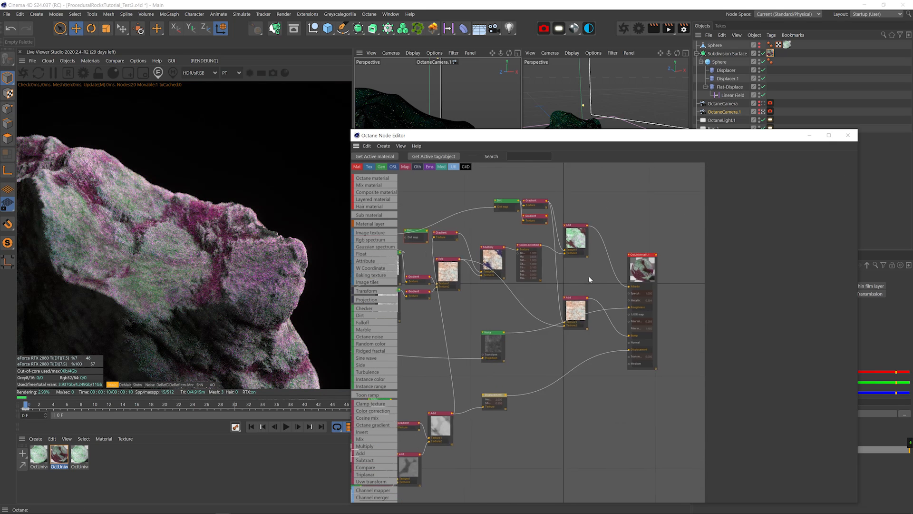
Make room below the color nodes and add an Octane noise node connected to the material's Metallic input
click(528, 414)
drag(556, 425, 512, 328)
drag(529, 358, 528, 390)
drag(375, 336, 466, 329)
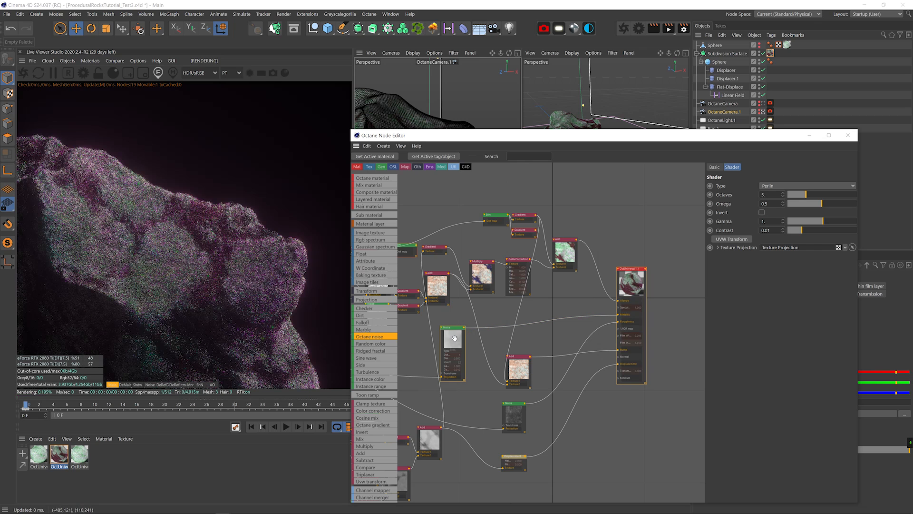
Solo the new noise, make it Chips with contrast about 87, and scale its Transform to about 0.22
right_click(452, 338)
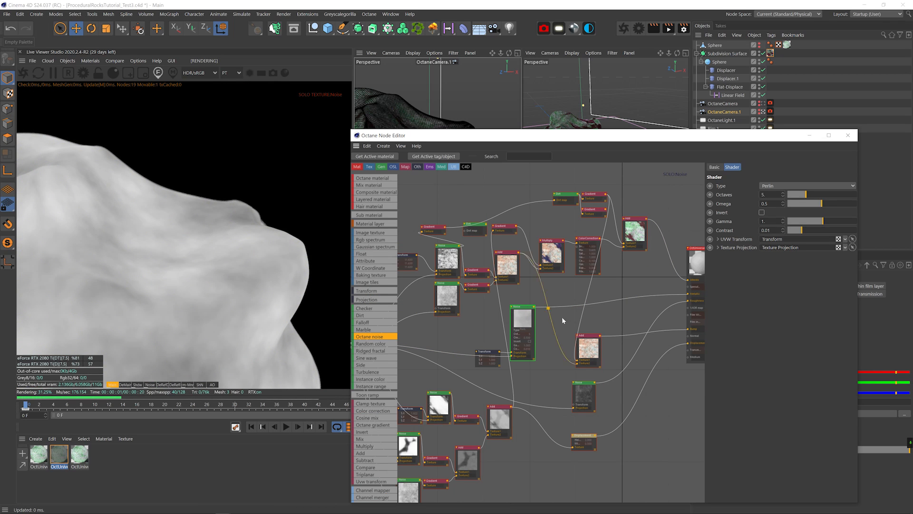
drag(843, 232, 855, 230)
click(774, 221)
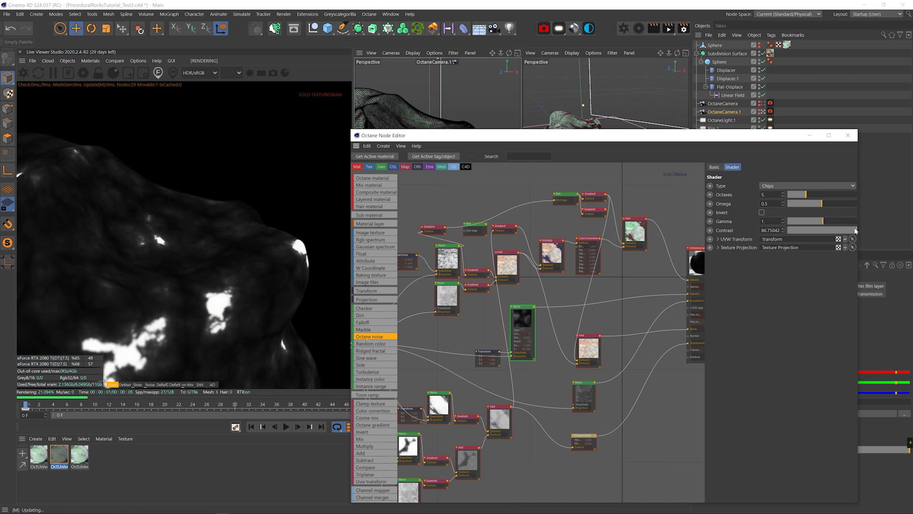
click(485, 352)
click(813, 249)
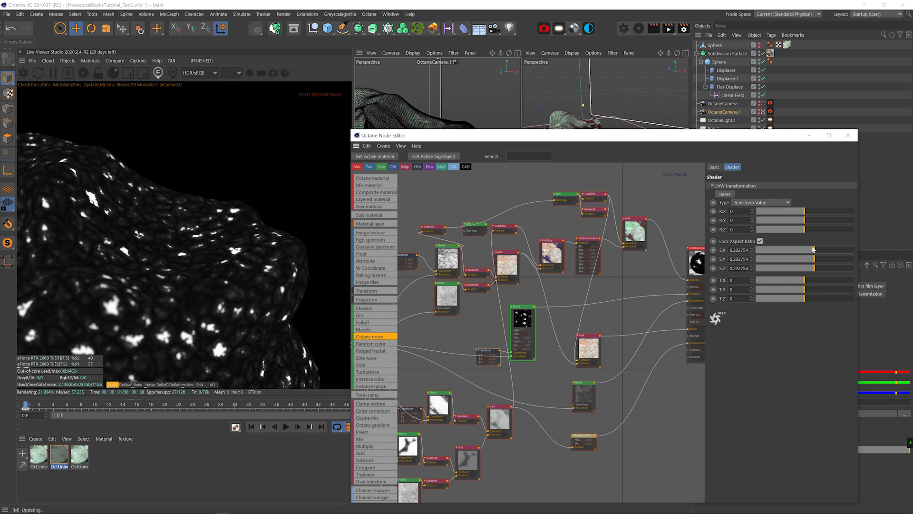
Raise the Chips noise's contrast to 1000 and shrink its Transform scale to about 0.04
click(521, 320)
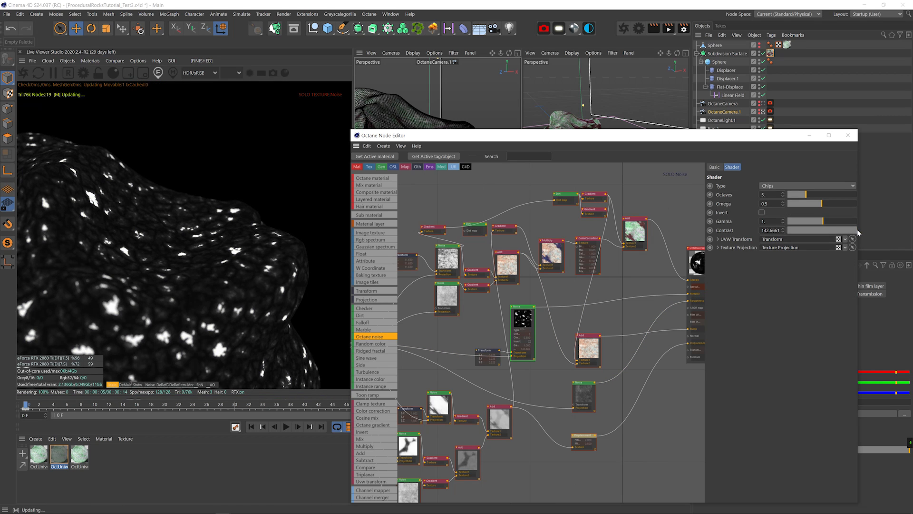
drag(858, 230, 871, 228)
click(493, 351)
click(802, 248)
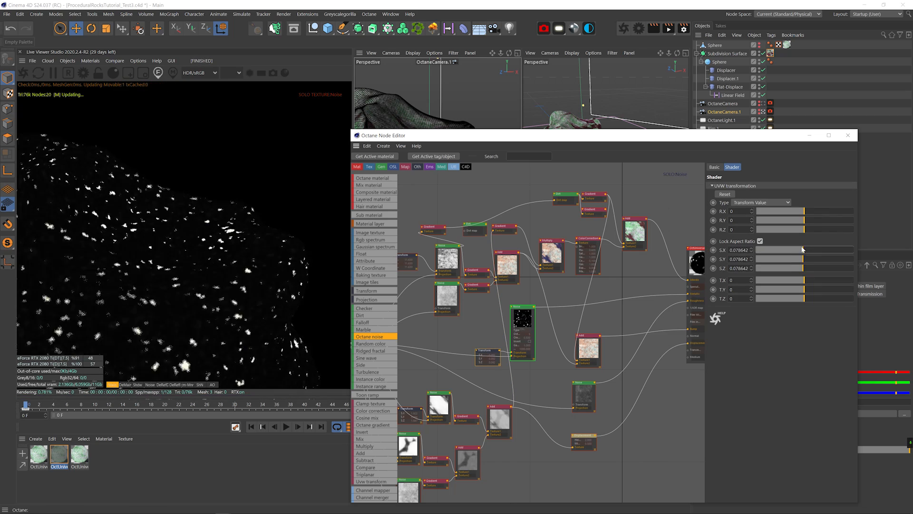
Shrink the Chips noise node and arrange it with its Transform node neatly above the lower Add node
click(535, 359)
scroll(535, 360, up, 5)
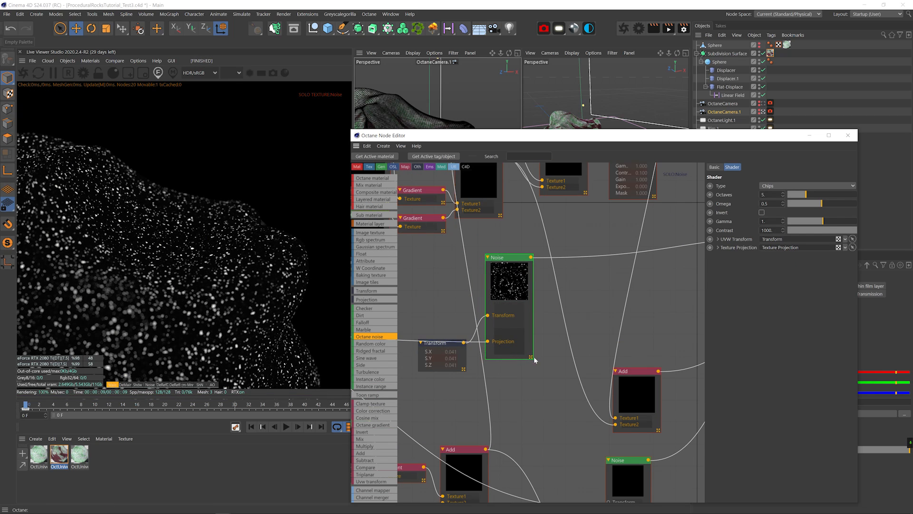
drag(532, 357, 531, 320)
drag(449, 343, 461, 293)
scroll(476, 333, down, 2)
drag(493, 342, 416, 305)
drag(420, 308, 517, 308)
middle_drag(589, 353, 566, 385)
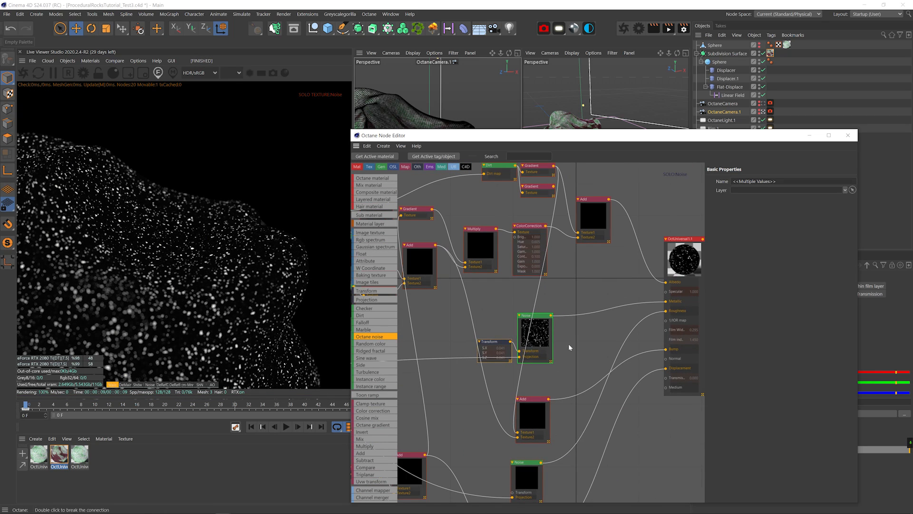
Save the scene and switch the live viewer from the noise solo preview back to full PT rendering
right_click(523, 337)
click(540, 342)
key(ctrl+s)
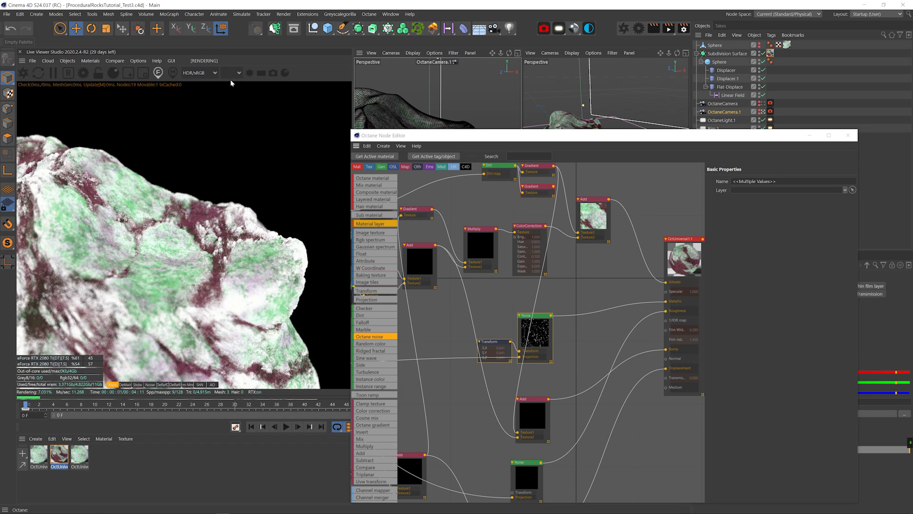
click(233, 73)
click(228, 95)
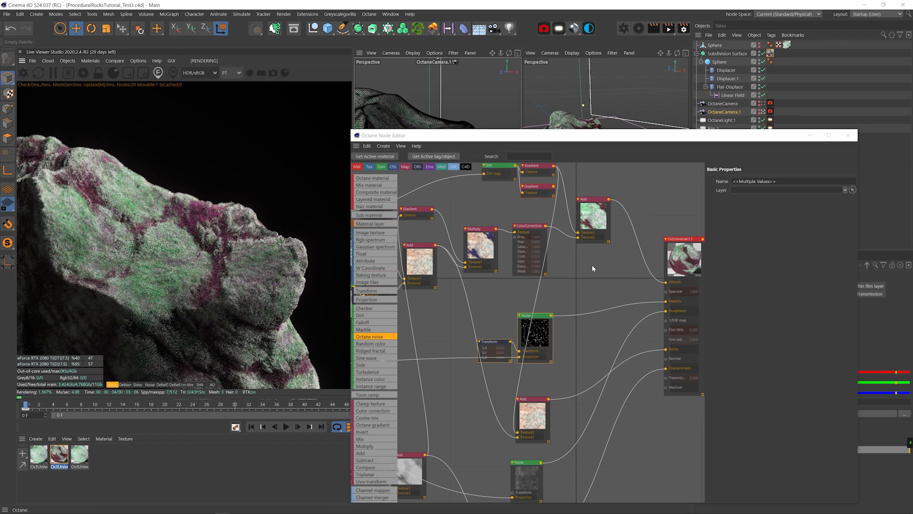
Insert a new Add node before the albedo, with the Chips noise as Texture1 and the existing Add as Texture2
middle_drag(589, 272, 448, 301)
drag(567, 299, 647, 309)
middle_drag(446, 307, 491, 321)
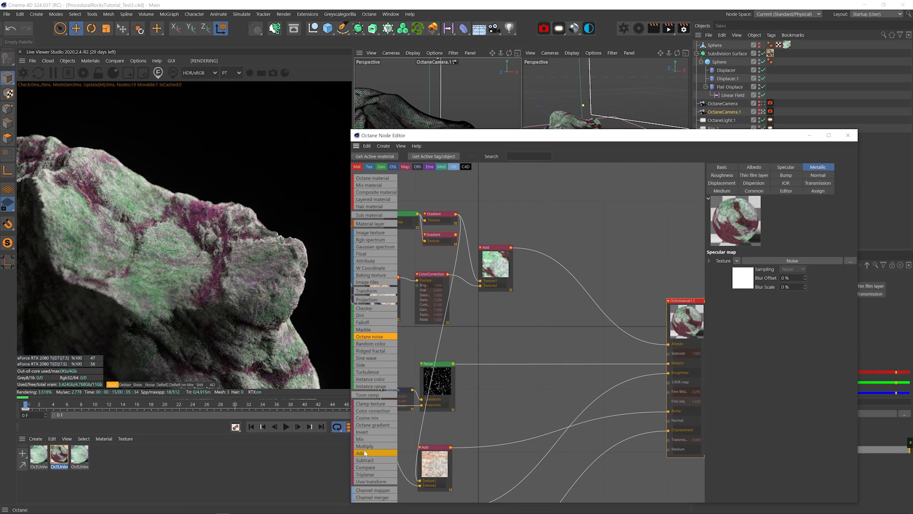
drag(575, 250, 572, 249)
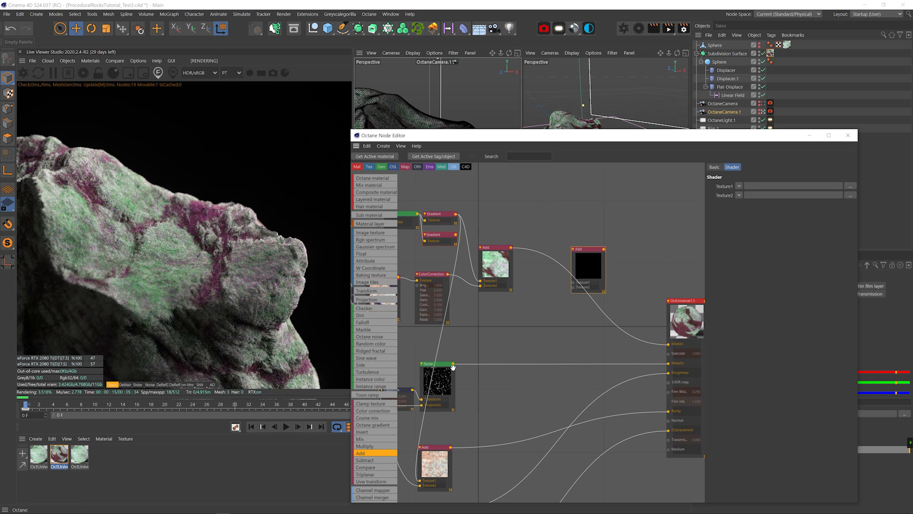
drag(575, 285, 573, 283)
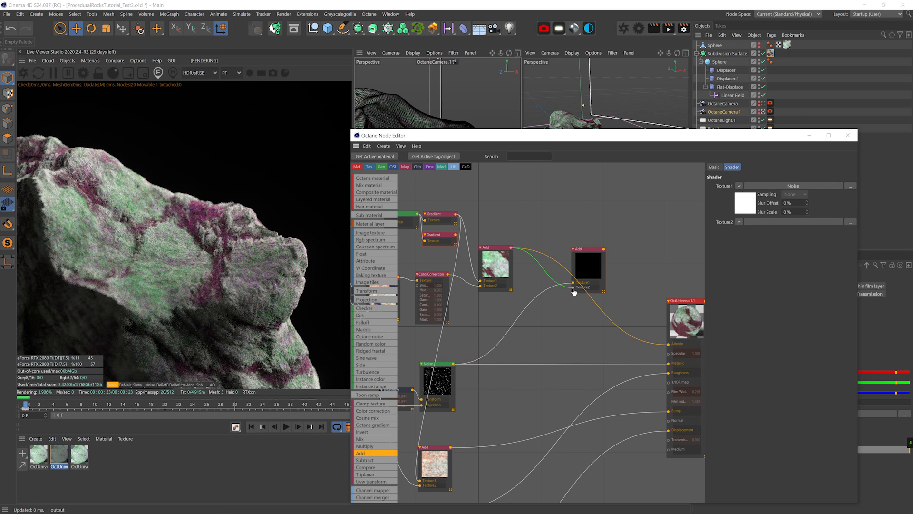
drag(658, 328, 669, 343)
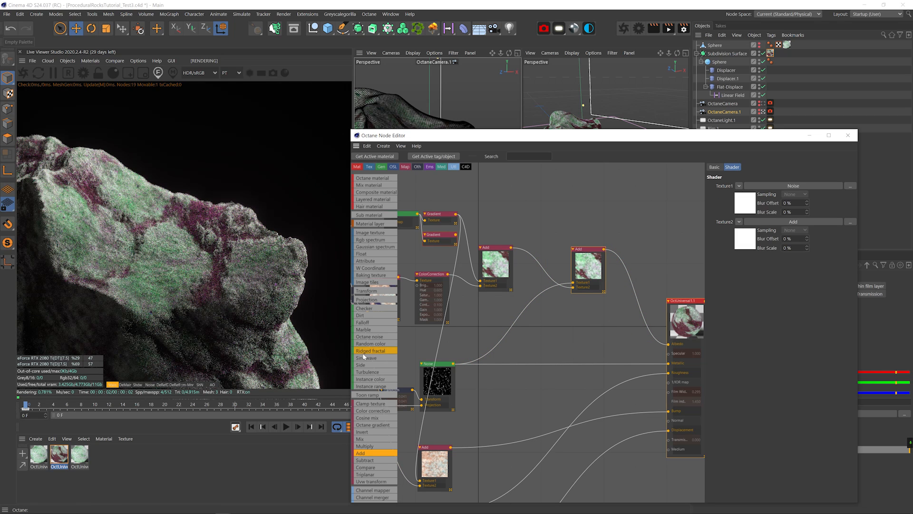
middle_drag(544, 344, 494, 290)
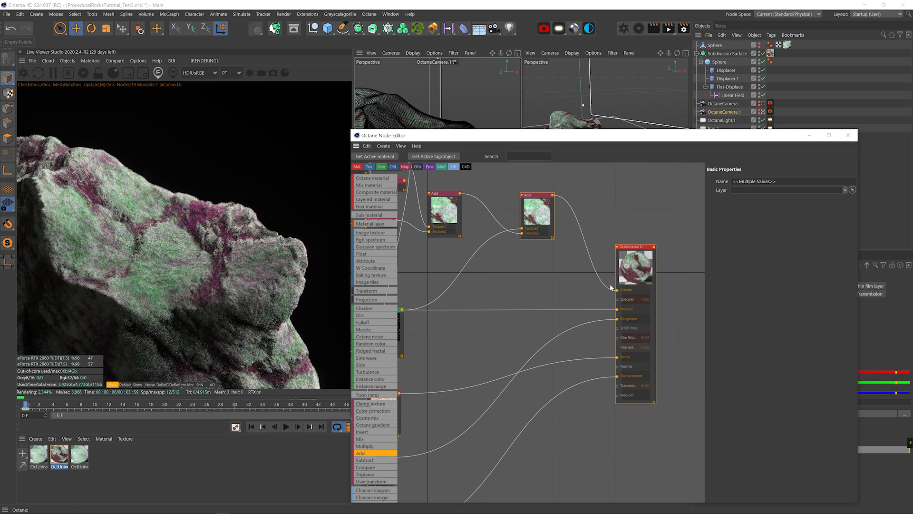
Set the universal material's thin film layer float to about 0.018 and move the node editor aside
click(754, 175)
drag(770, 291, 761, 292)
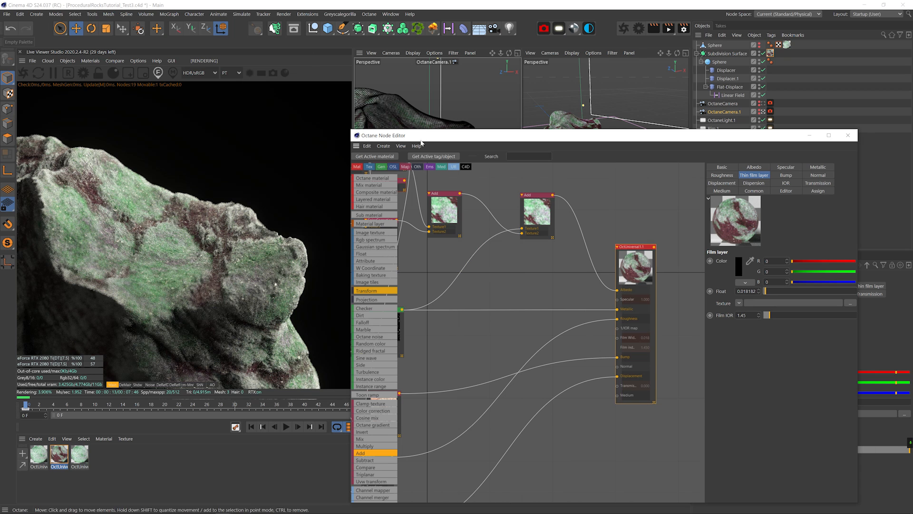
drag(420, 140, 454, 162)
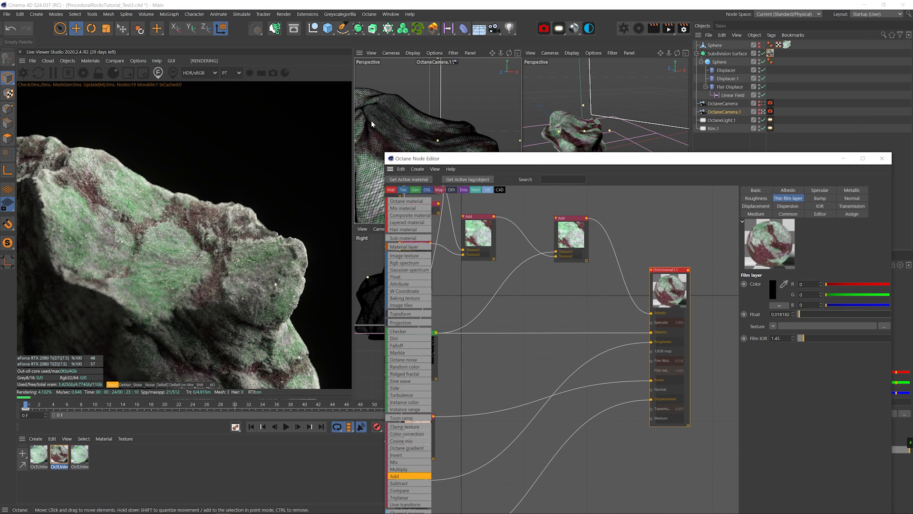
Lower the Chips noise's gamma to about 0.75
middle_drag(486, 328, 513, 293)
middle_drag(554, 346, 601, 387)
scroll(600, 387, down, 3)
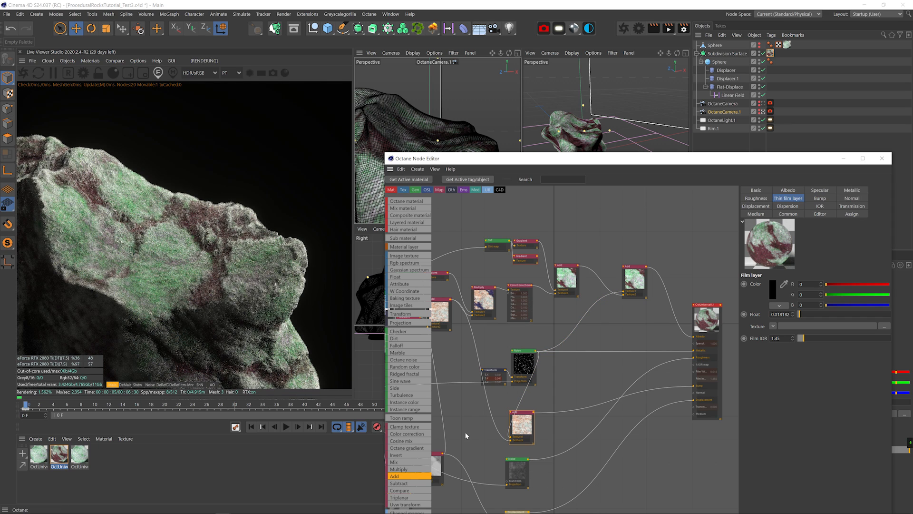
click(529, 366)
drag(857, 246, 855, 245)
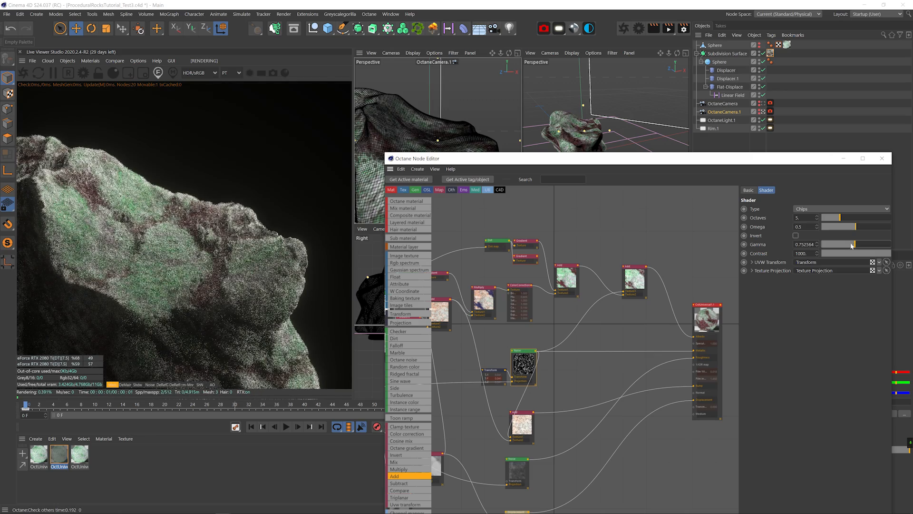
Leave the OctaneCamera.1 view to inspect the speckles up close and lower the Chips noise's omega to about 0.395
click(763, 112)
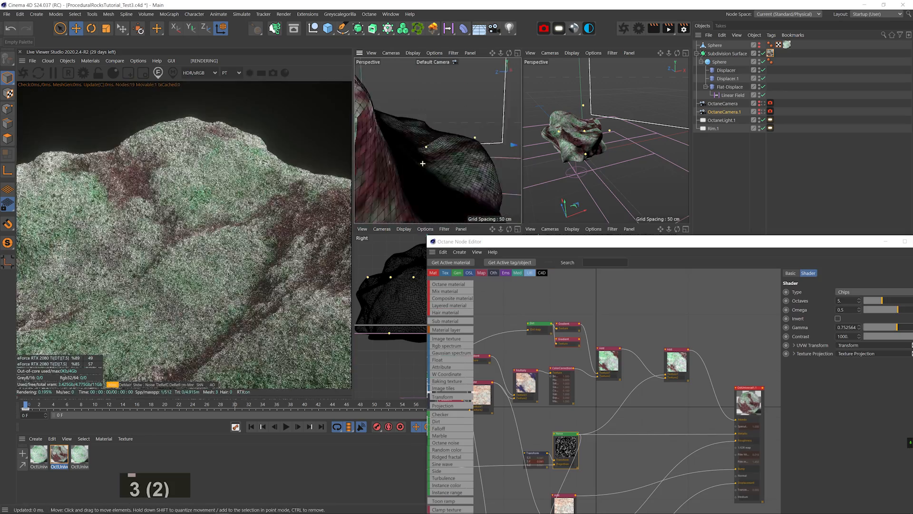
key(1)
drag(422, 162, 456, 136)
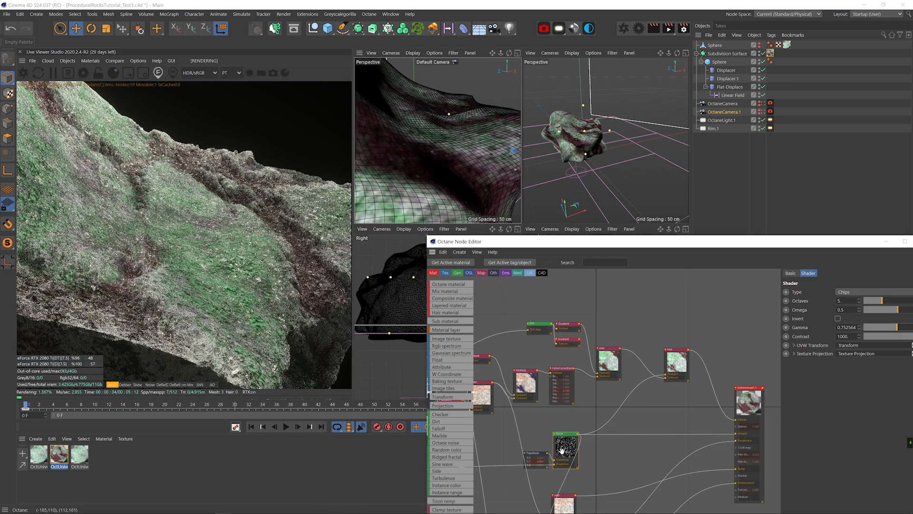
drag(902, 312, 891, 311)
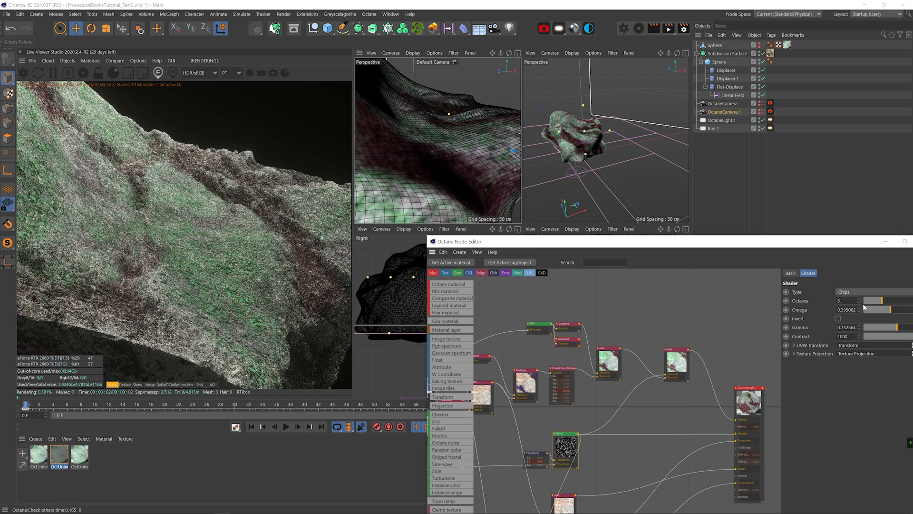
key(3)
drag(420, 164, 450, 141)
key(3)
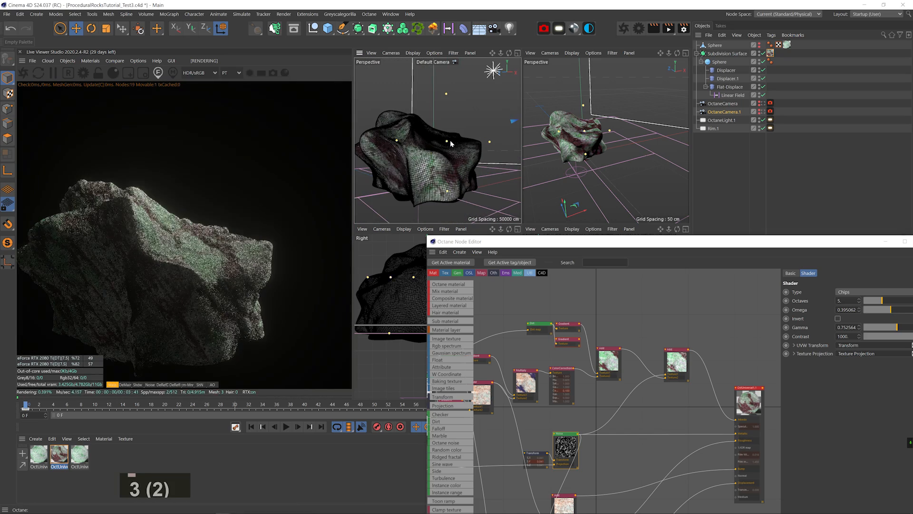
Preview the new Add node solo and tune the Chips noise to 2 octaves, omega about 0.278 and a slightly adjusted gamma
right_click(666, 364)
click(679, 371)
key(2)
drag(421, 146, 444, 141)
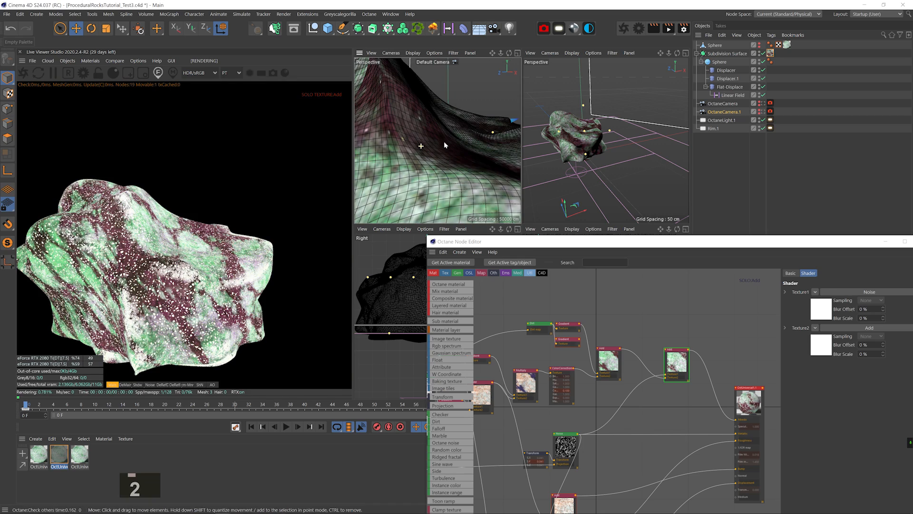
click(564, 450)
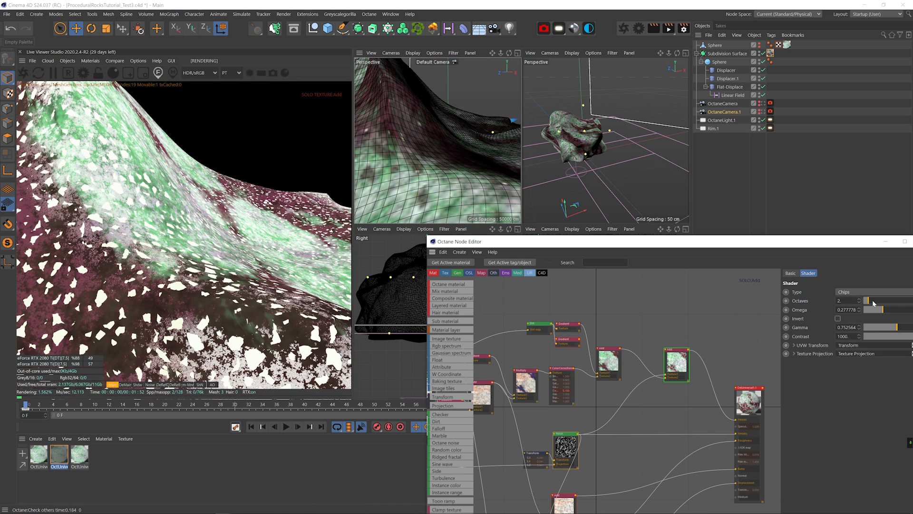
drag(901, 327, 899, 327)
Replace the lower Add node with a Multiply node combining the inverted Chips noise as Texture1 with the orange-toned Add as Texture2
middle_drag(597, 445, 614, 375)
scroll(443, 478, down, 3)
drag(443, 477, 611, 401)
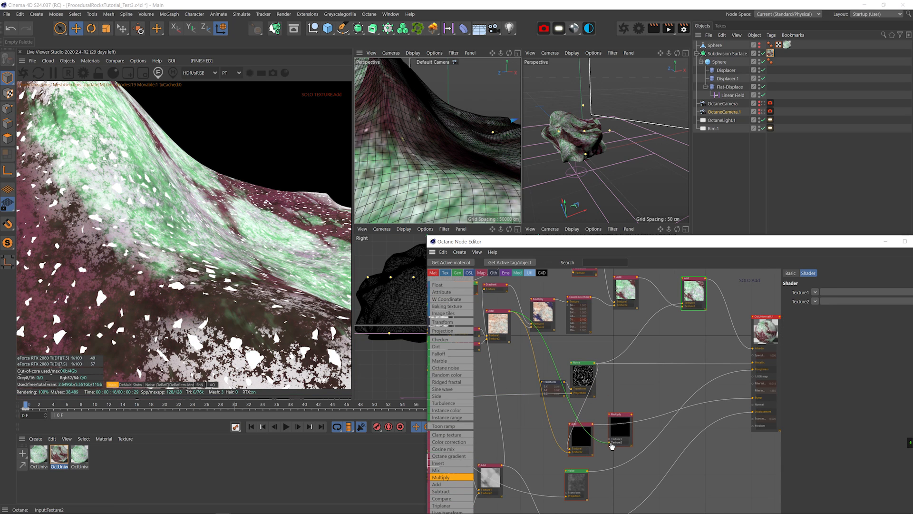
drag(602, 418, 582, 414)
drag(754, 399, 755, 398)
click(579, 435)
key(Delete)
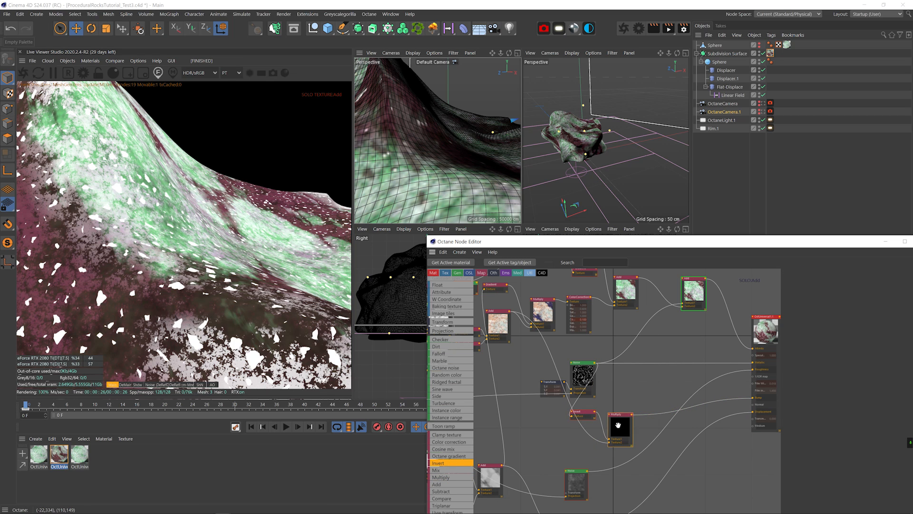
Preview the Multiply node's texture solo, save the scene and restore the full render
right_click(619, 425)
click(629, 398)
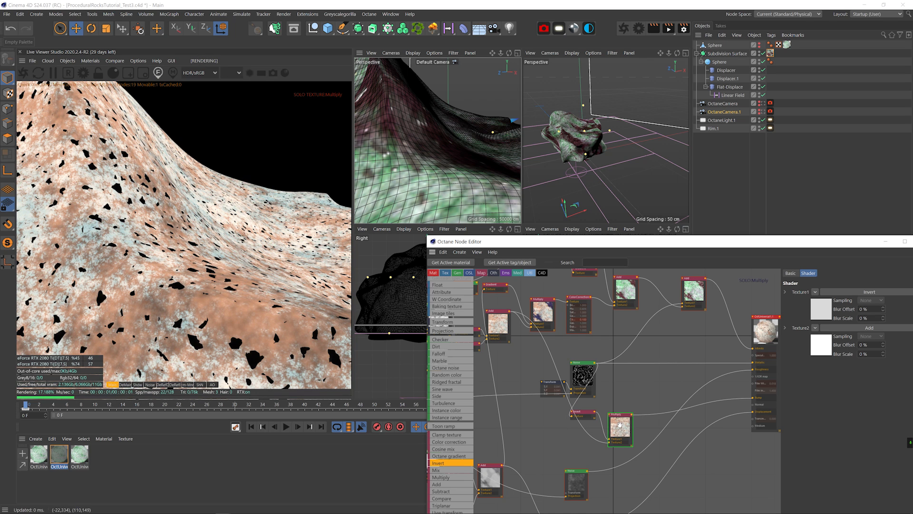
right_click(618, 422)
key(ctrl+s)
right_click(619, 422)
click(633, 406)
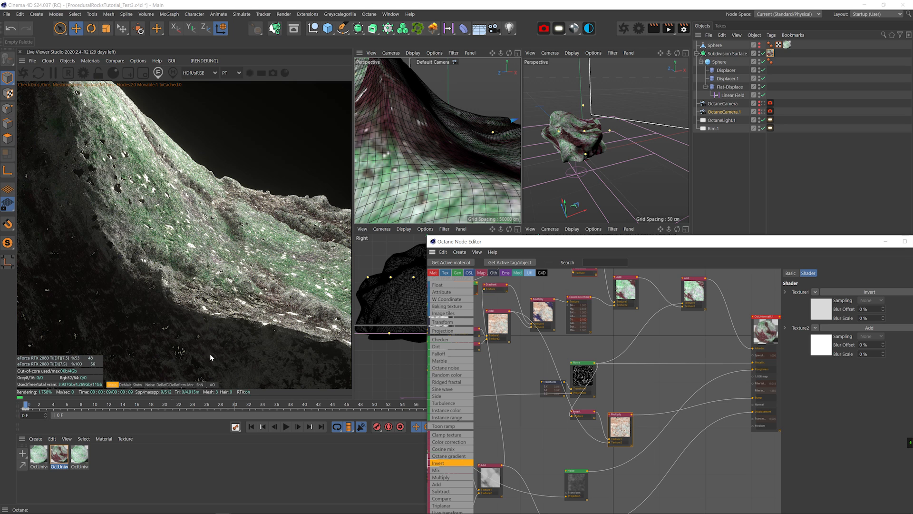
Raise the universal material's thin film float considerably while viewing through OctaneCamera.1, and save the scene after leaving that camera
click(763, 112)
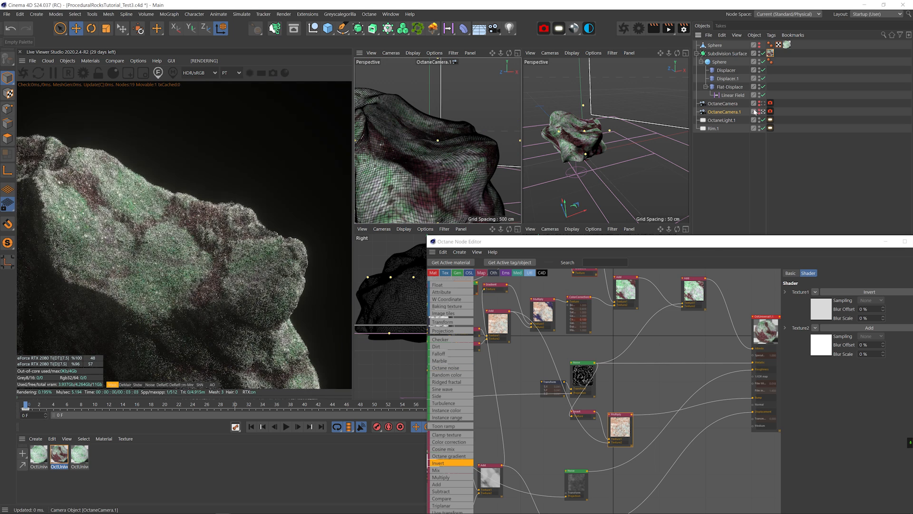
click(763, 336)
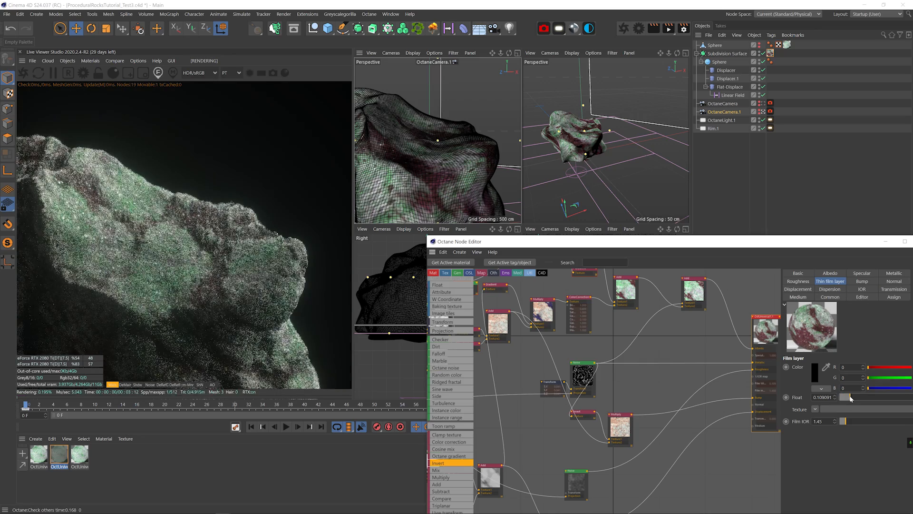
drag(850, 398, 897, 397)
click(763, 112)
key(ctrl+s)
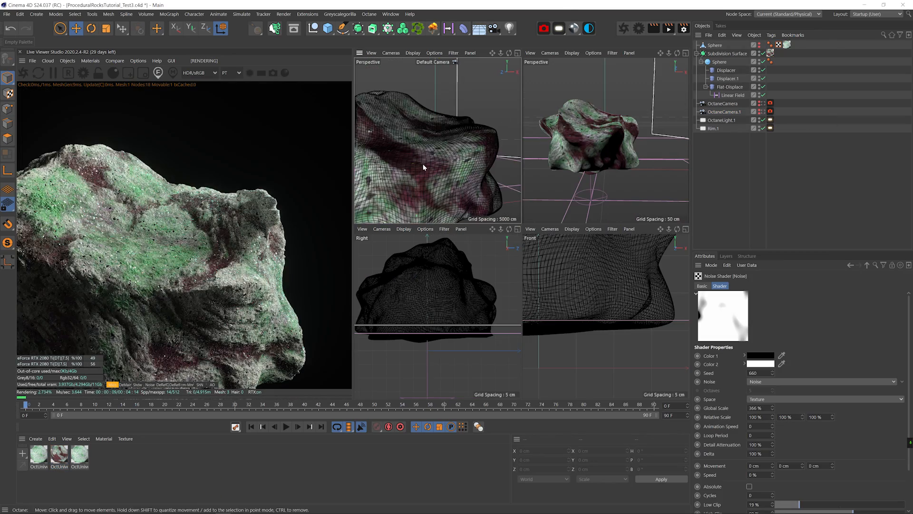
Set the seed of the Voronoi 3 noise in the first Displacer's shader to 652
drag(424, 167, 435, 150)
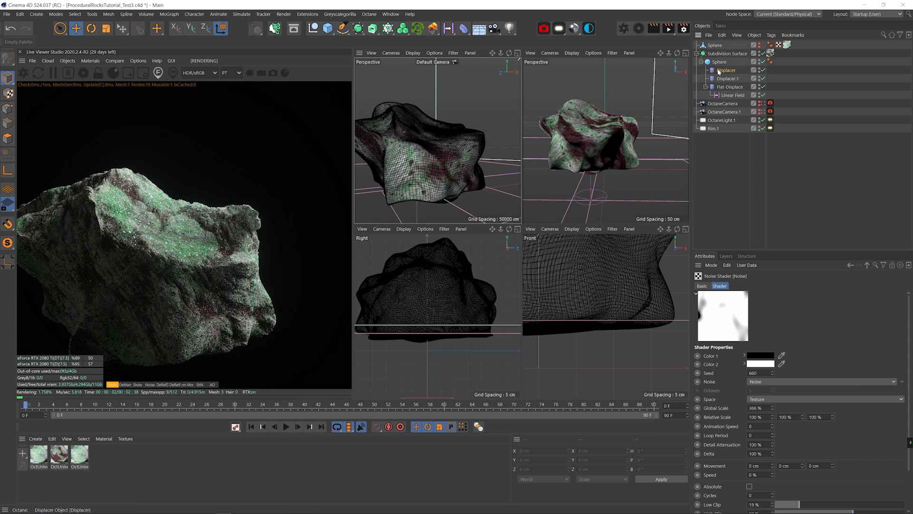
click(719, 71)
click(726, 377)
click(755, 372)
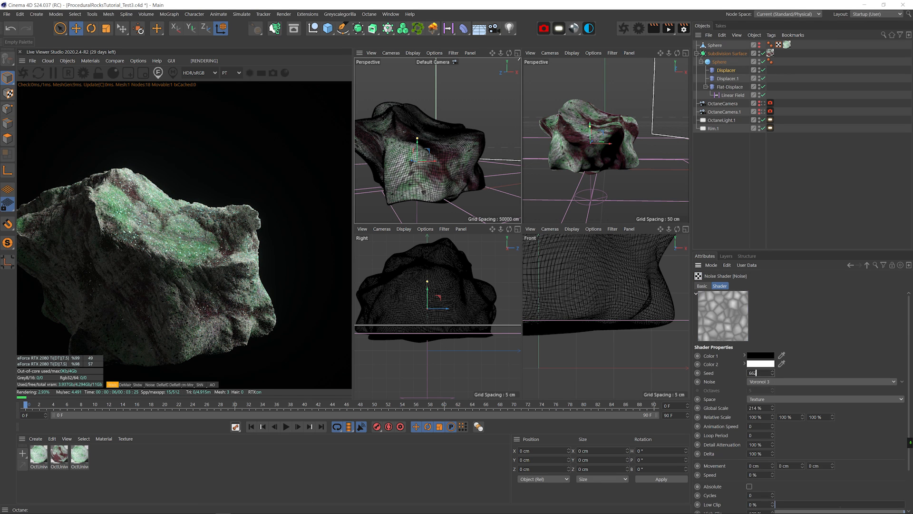
key(shift+Down)
click(728, 70)
click(726, 331)
click(726, 376)
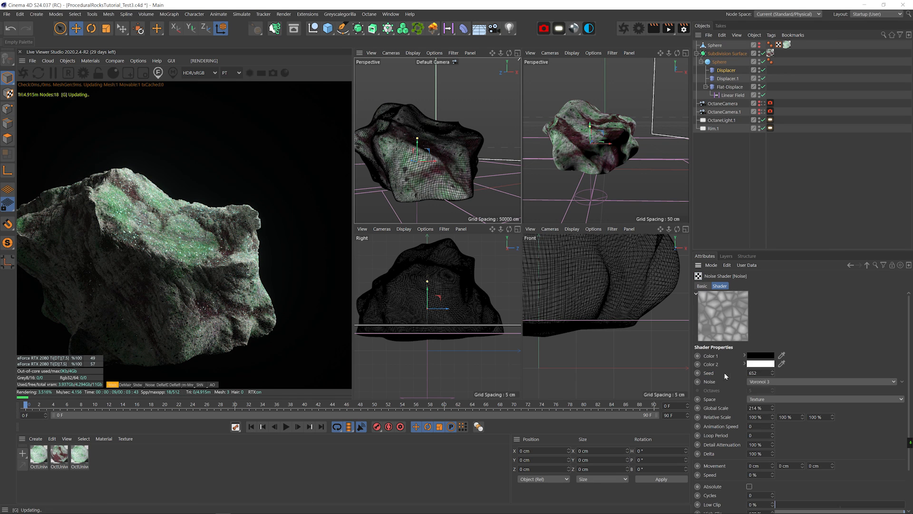
Set the seed of the Displacer's second noise shader, the one of type Noise, to 658
click(869, 265)
click(729, 386)
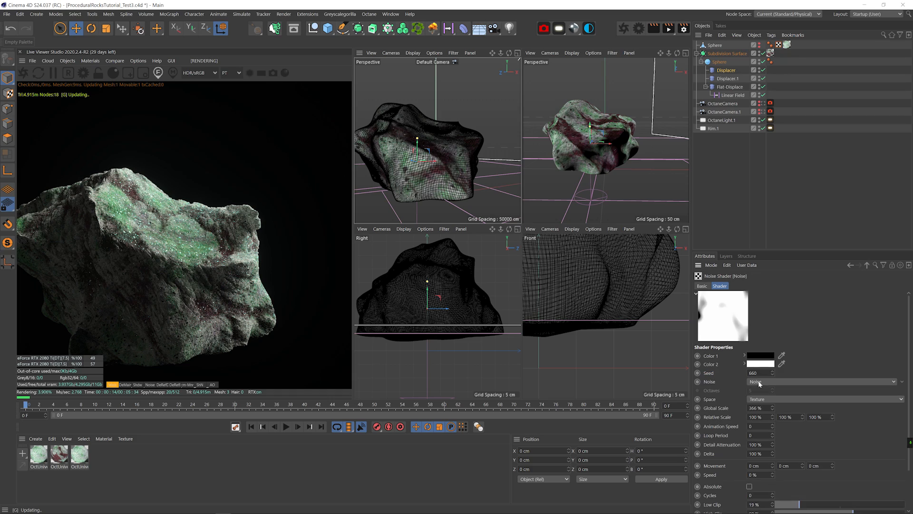
click(756, 373)
key(Down)
key(Down)
key(Down)
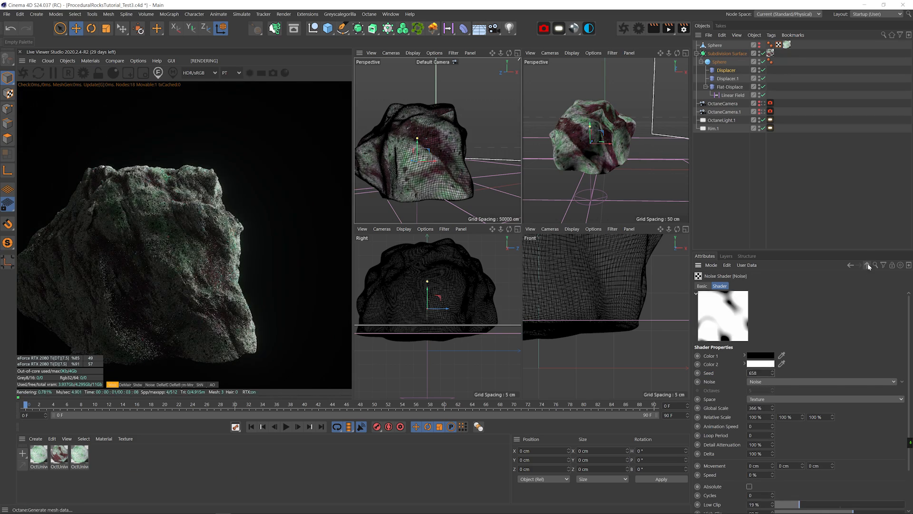
Raise the seed of the Displacer's Voronoi 3 noise by a few steps
click(868, 265)
click(726, 376)
click(757, 372)
key(Up)
key(Up)
key(Up)
Lower the seed of the Displacer's second noise shader to 656 for another rock shape
click(867, 265)
click(728, 387)
click(756, 373)
key(Down)
key(Down)
key(Down)
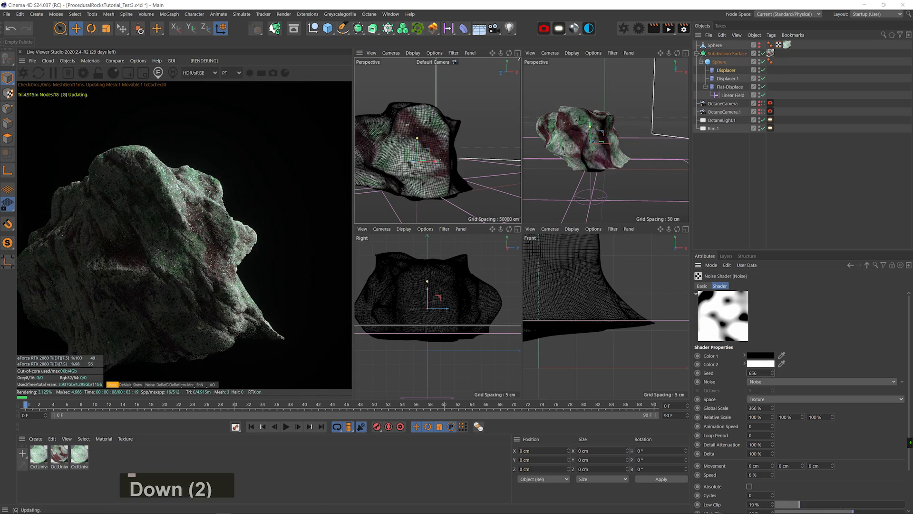
Slightly increase the displacement amount in Displacer.1's object settings and inspect the rock up close
key(3)
key(Up)
key(1)
key(1)
drag(437, 141, 395, 166)
key(2)
click(727, 78)
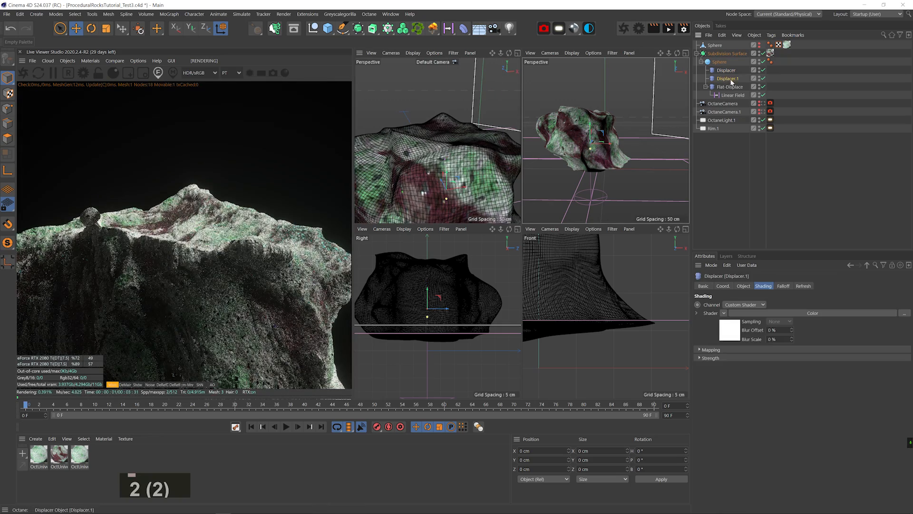
click(743, 285)
drag(804, 317, 817, 318)
key(2)
mouse_move(457, 162)
mouse_down()
mouse_move(442, 165)
mouse_move(452, 169)
mouse_up()
key(1)
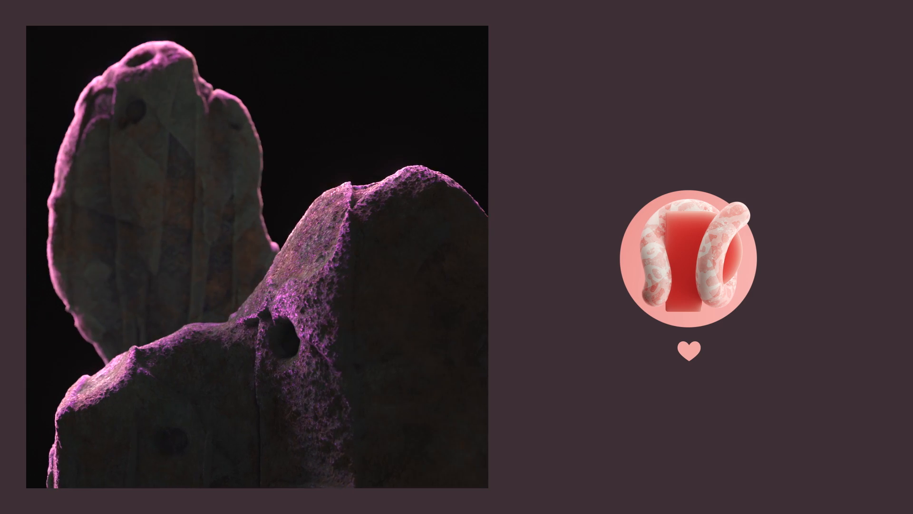